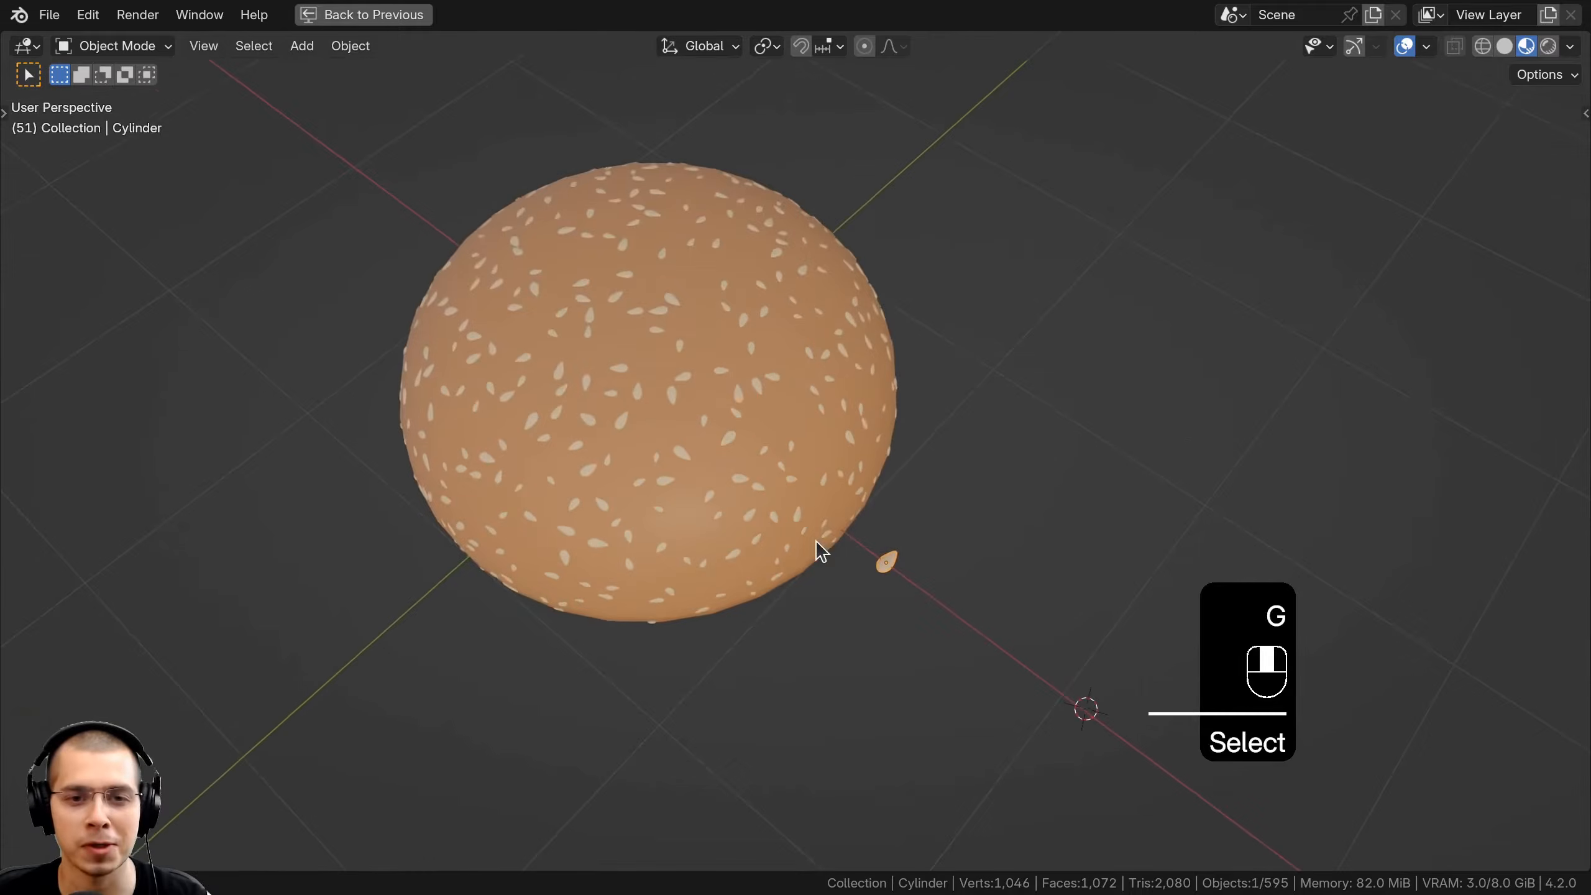
Examine the finished bun with its scattered sesame seeds and the separate seed beside it from several angles
{"action": "right_click", "coordinate": [795, 440]}
{"action": "scroll", "coordinate": [780, 370], "scroll_direction": "up", "scroll_amount": 3}
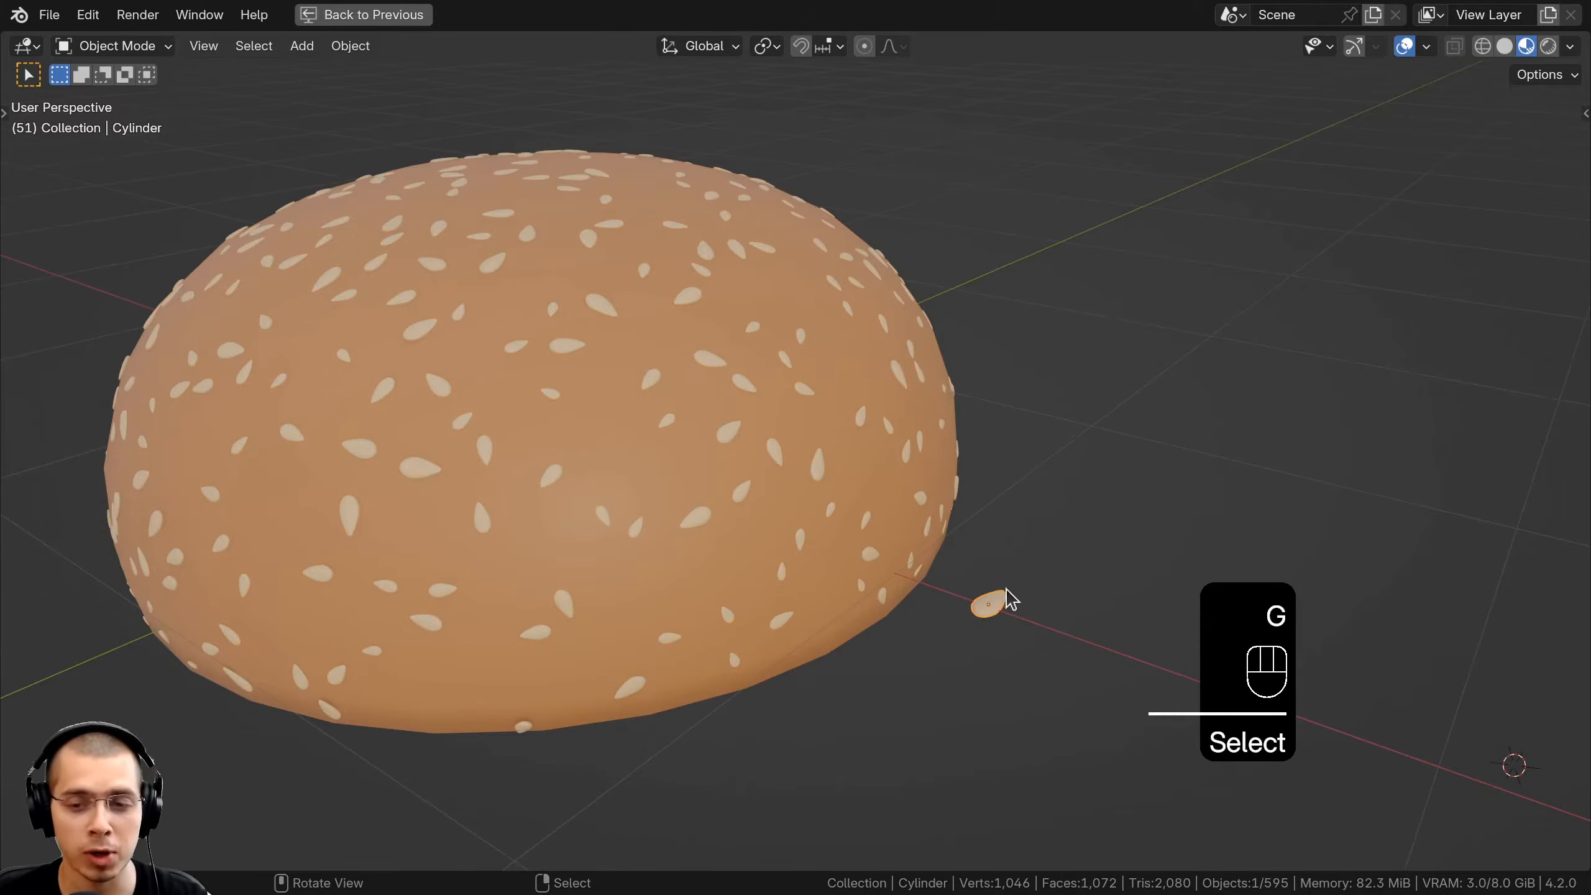
{"action": "key", "text": "g"}
{"action": "right_click", "coordinate": [1073, 331]}
{"action": "right_click", "coordinate": [722, 322]}
{"action": "scroll", "coordinate": [721, 321], "scroll_direction": "up", "scroll_amount": 2}
{"action": "middle_click_drag", "start_coordinate": [721, 320], "coordinate": [591, 150]}
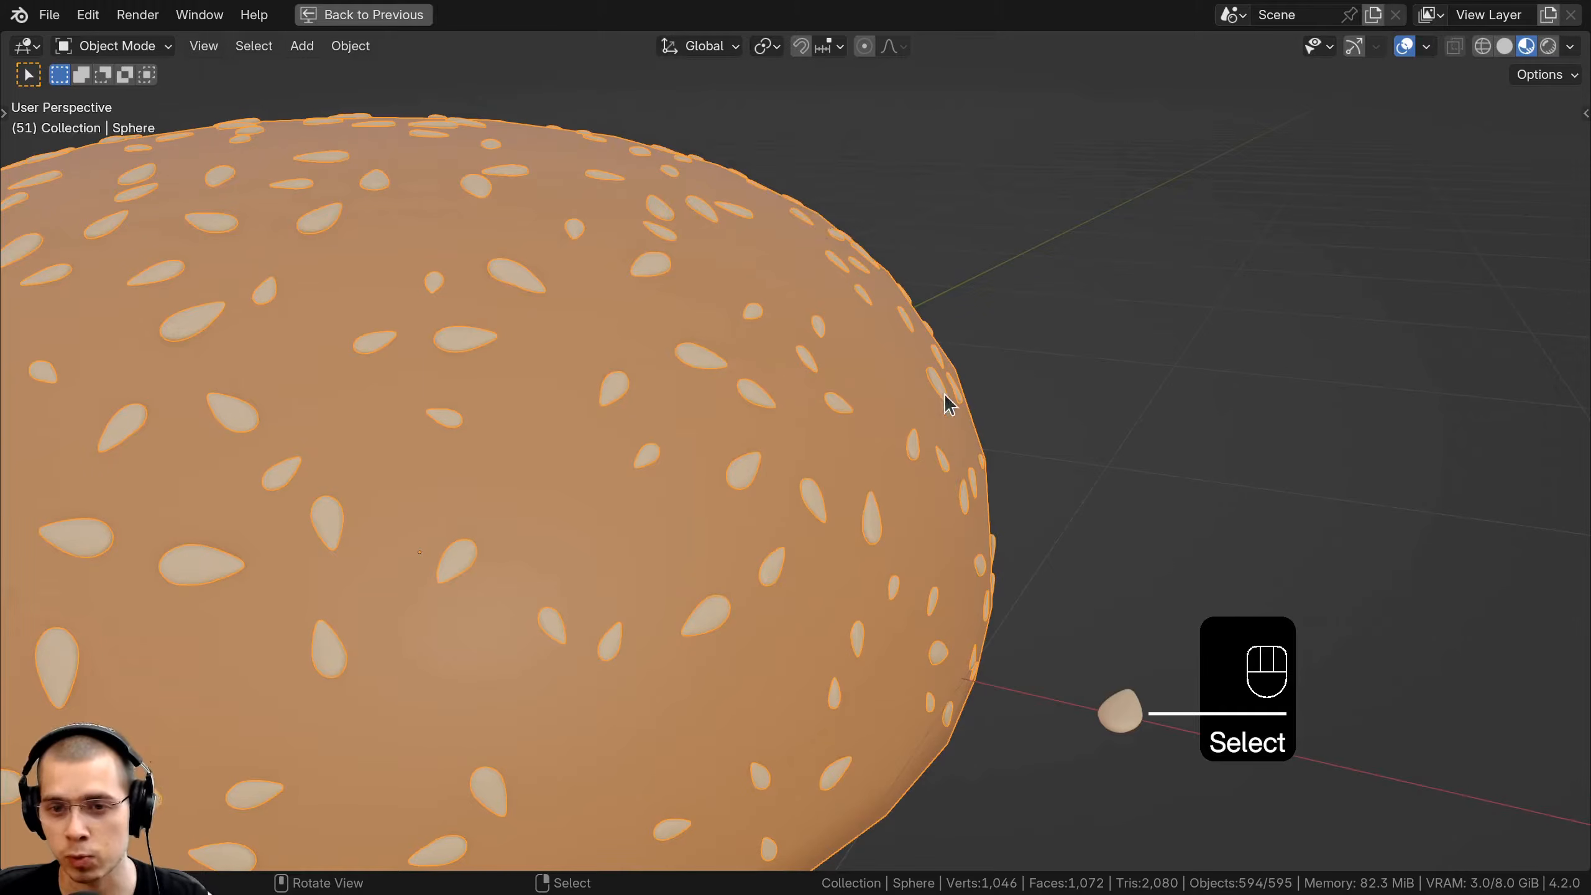
{"action": "scroll", "coordinate": [678, 302], "scroll_direction": "down", "scroll_amount": 2}
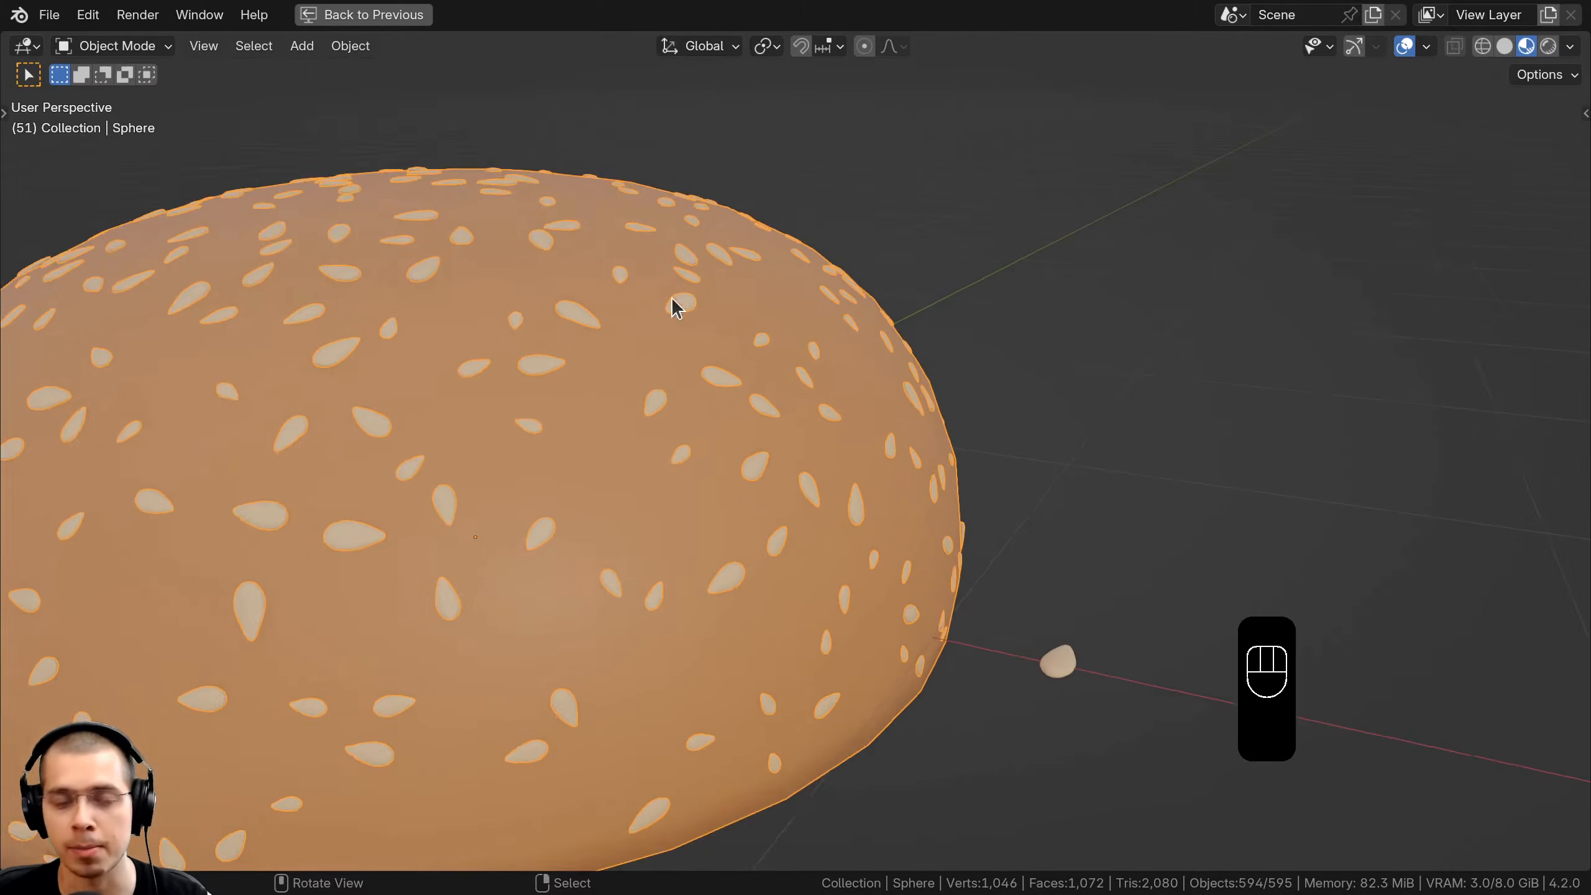
{"action": "middle_click_drag", "start_coordinate": [679, 302], "coordinate": [850, 449]}
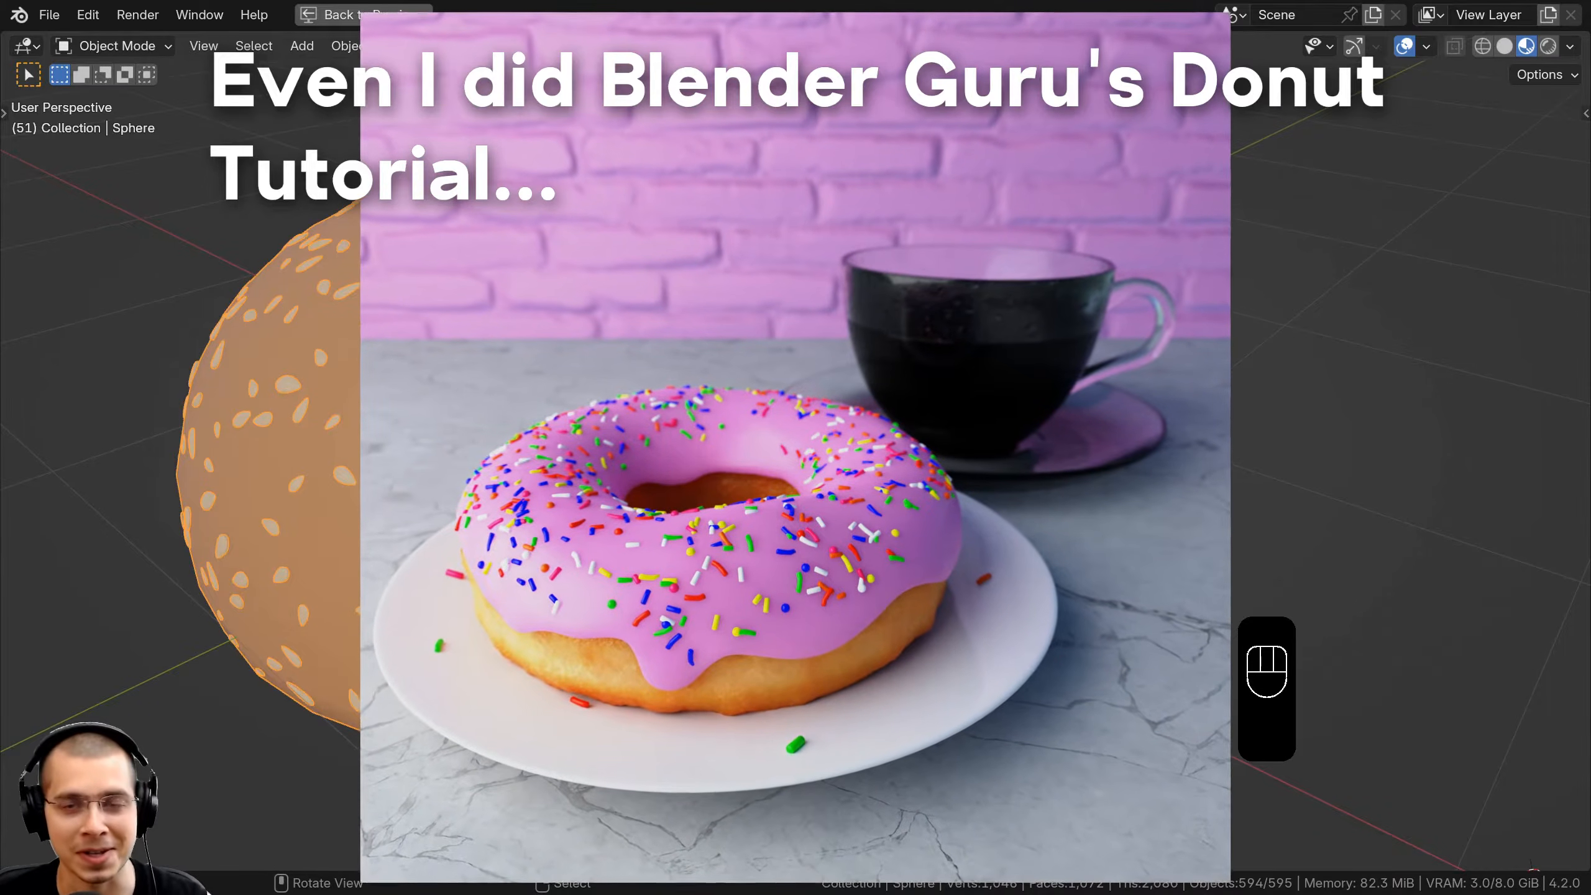
{"action": "middle_click_drag", "start_coordinate": [851, 447], "coordinate": [880, 417], "text": "shift"}
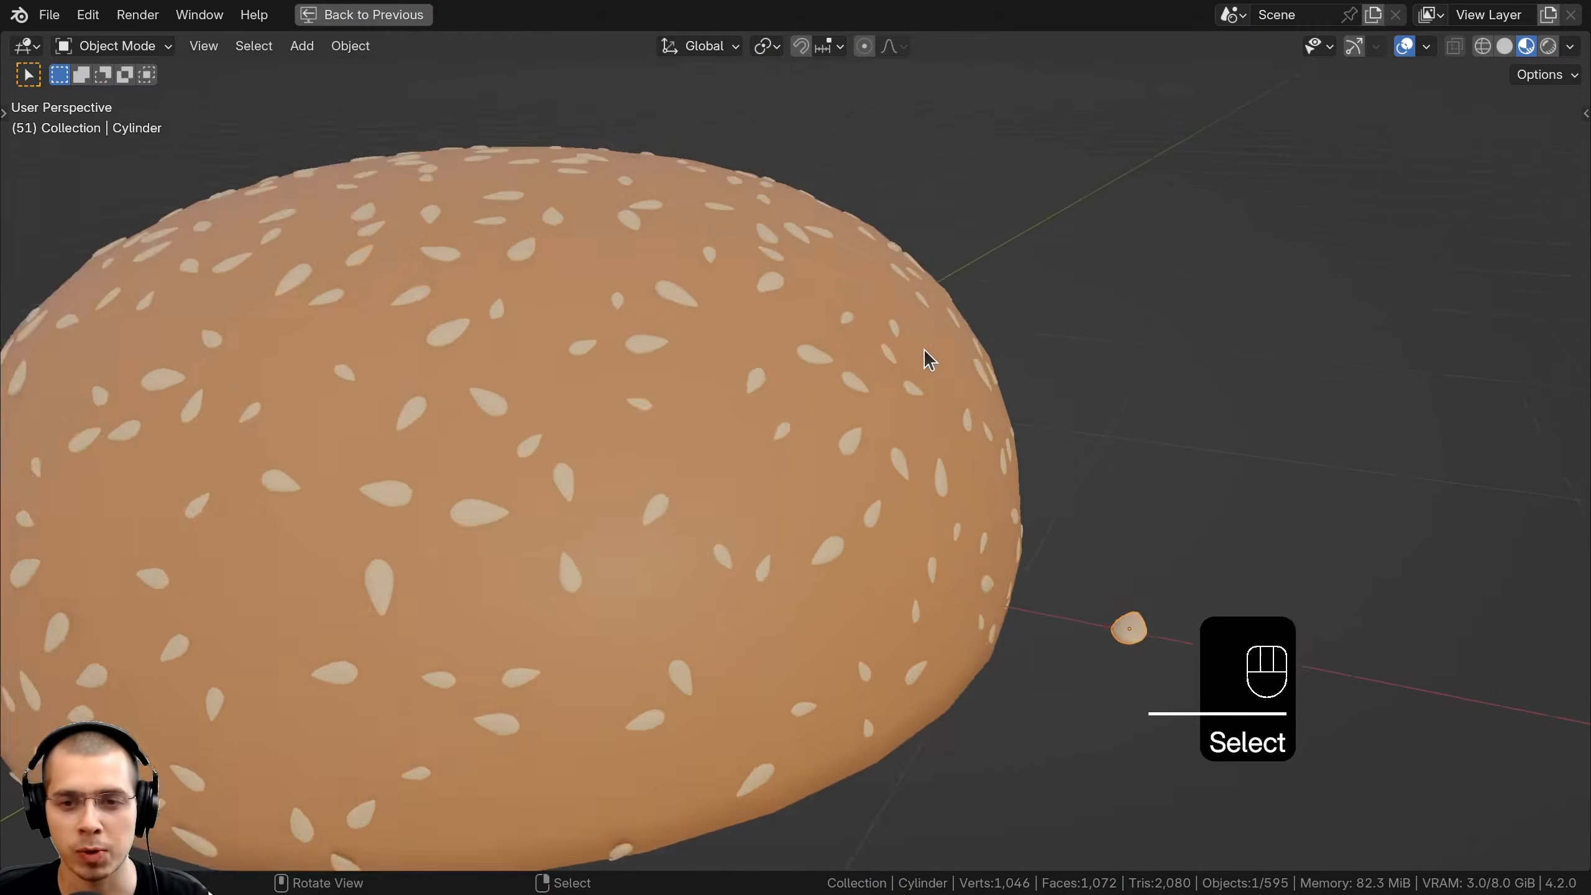
{"action": "middle_click_drag", "start_coordinate": [930, 361], "coordinate": [932, 196]}
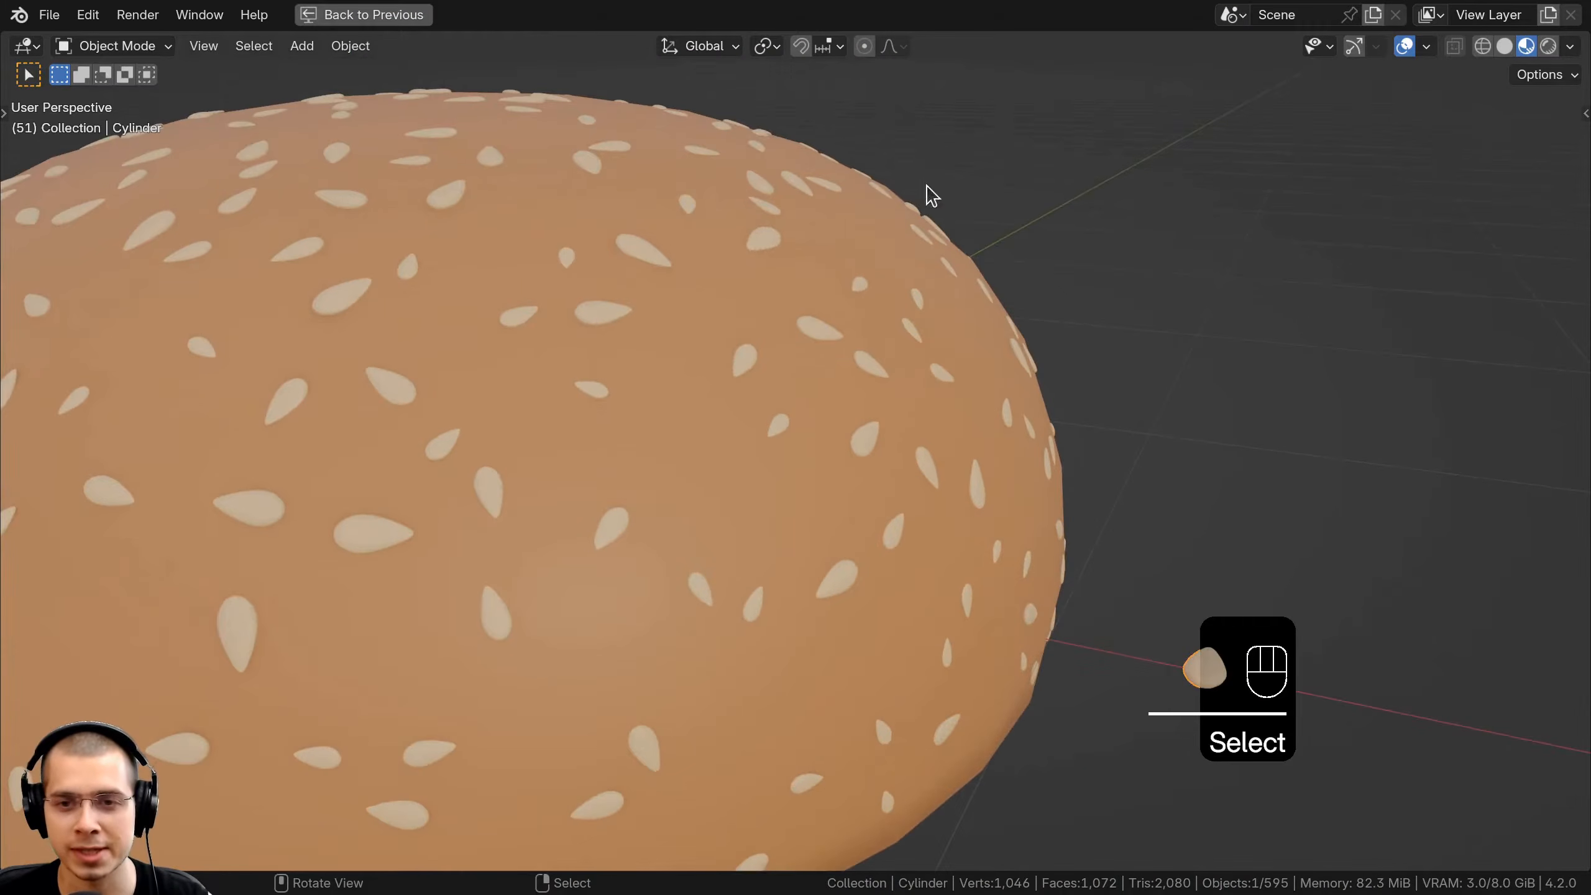
{"action": "middle_click_drag", "start_coordinate": [998, 367], "coordinate": [857, 363]}
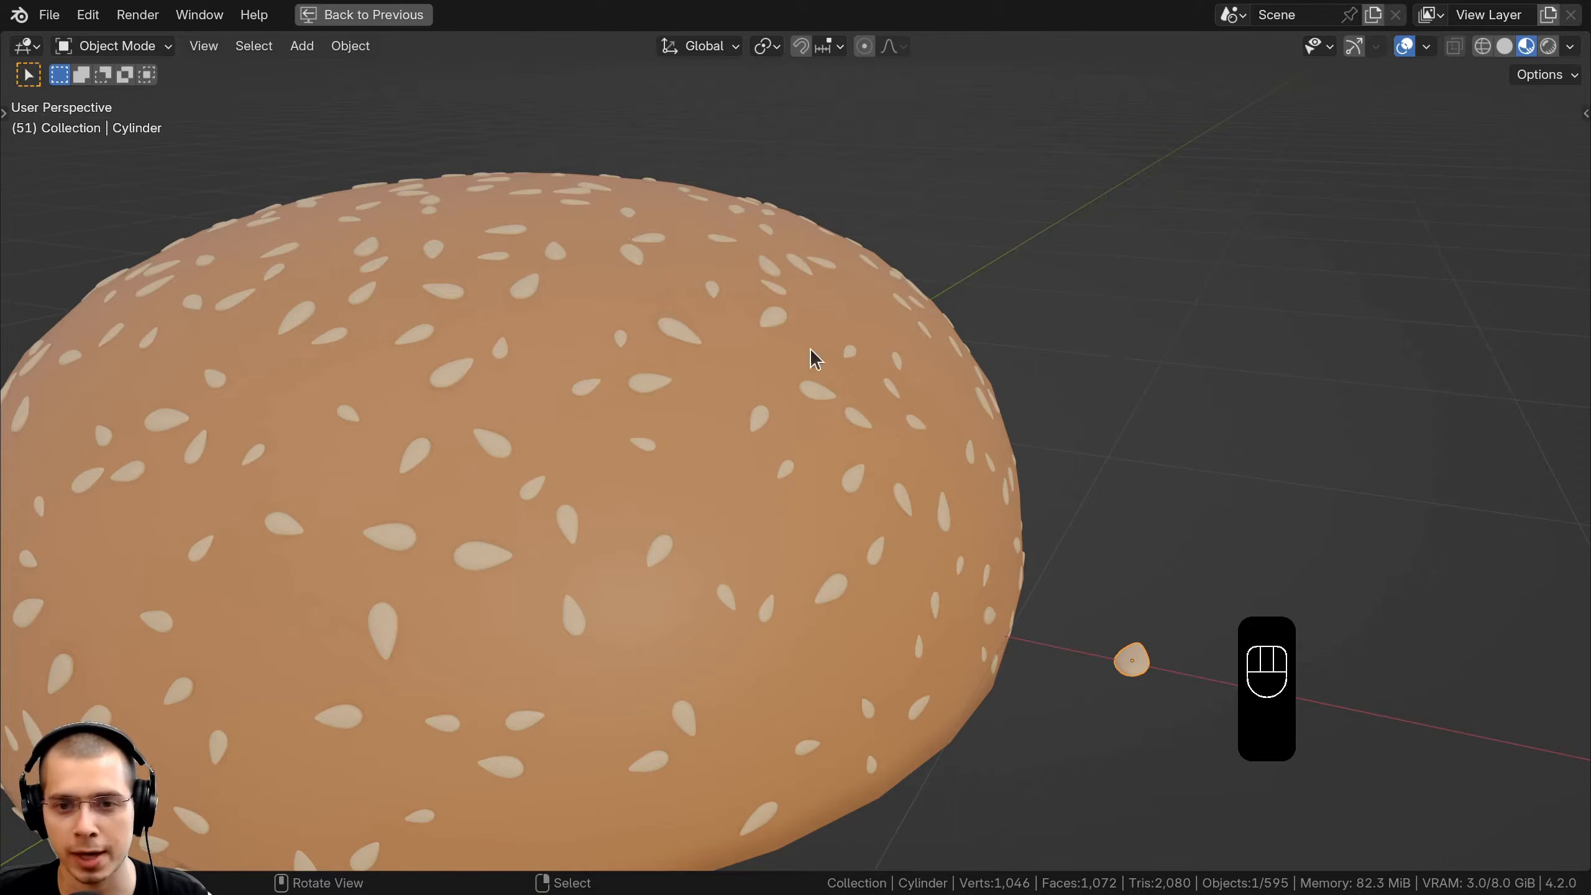
{"action": "scroll", "coordinate": [810, 348], "scroll_direction": "down", "scroll_amount": 1}
{"action": "middle_click_drag", "start_coordinate": [921, 476], "coordinate": [929, 456], "text": "shift"}
{"action": "middle_click_drag", "start_coordinate": [539, 182], "coordinate": [467, 160]}
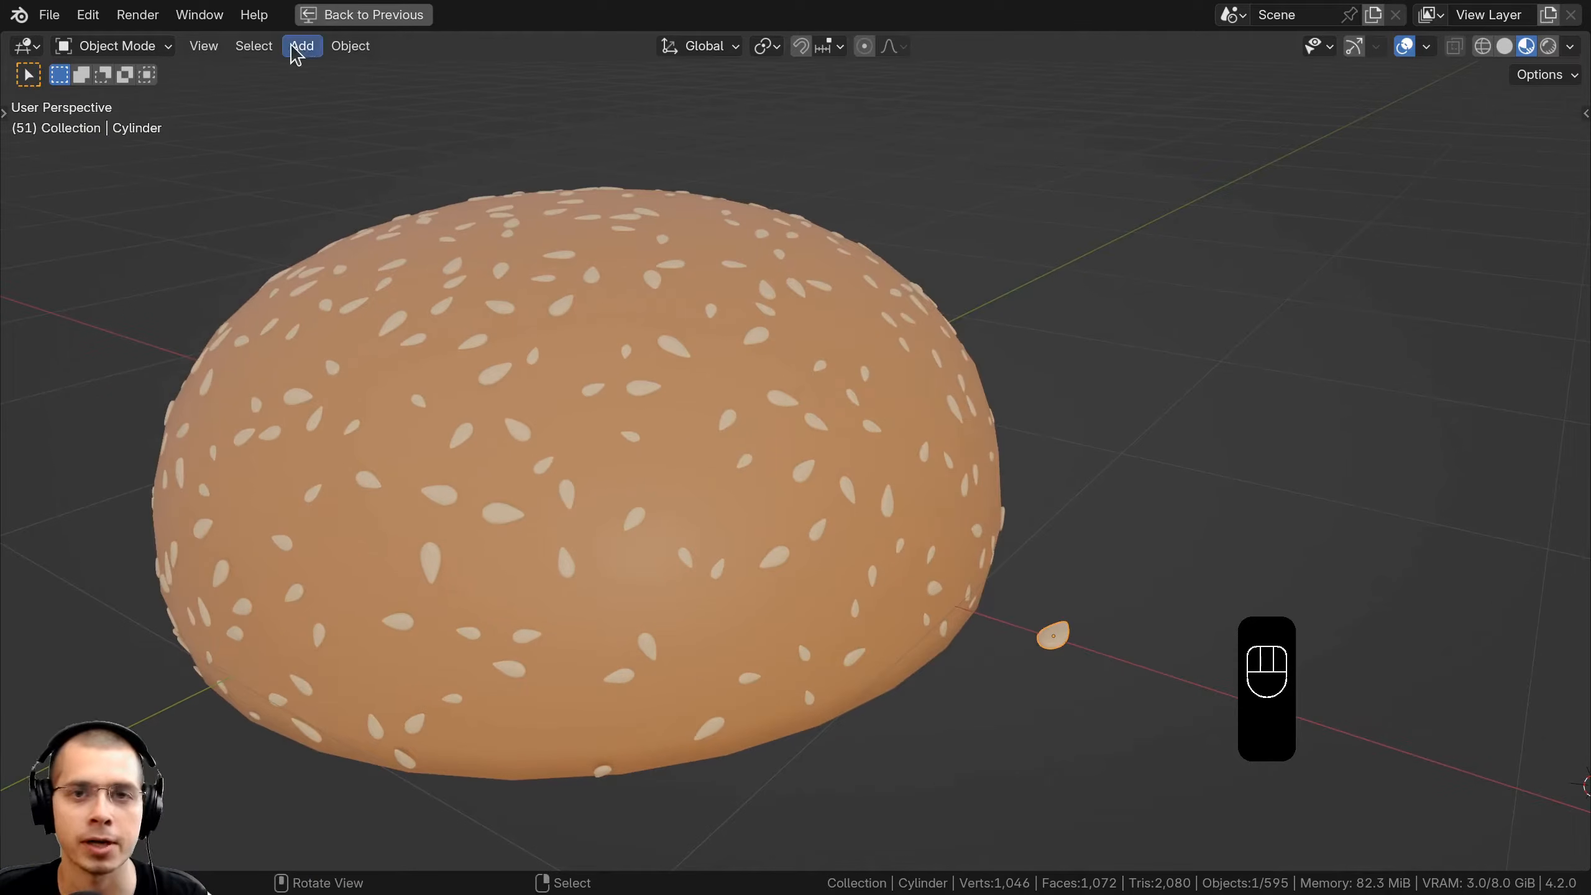
{"action": "scroll", "coordinate": [785, 489], "scroll_direction": "down", "scroll_amount": 1}
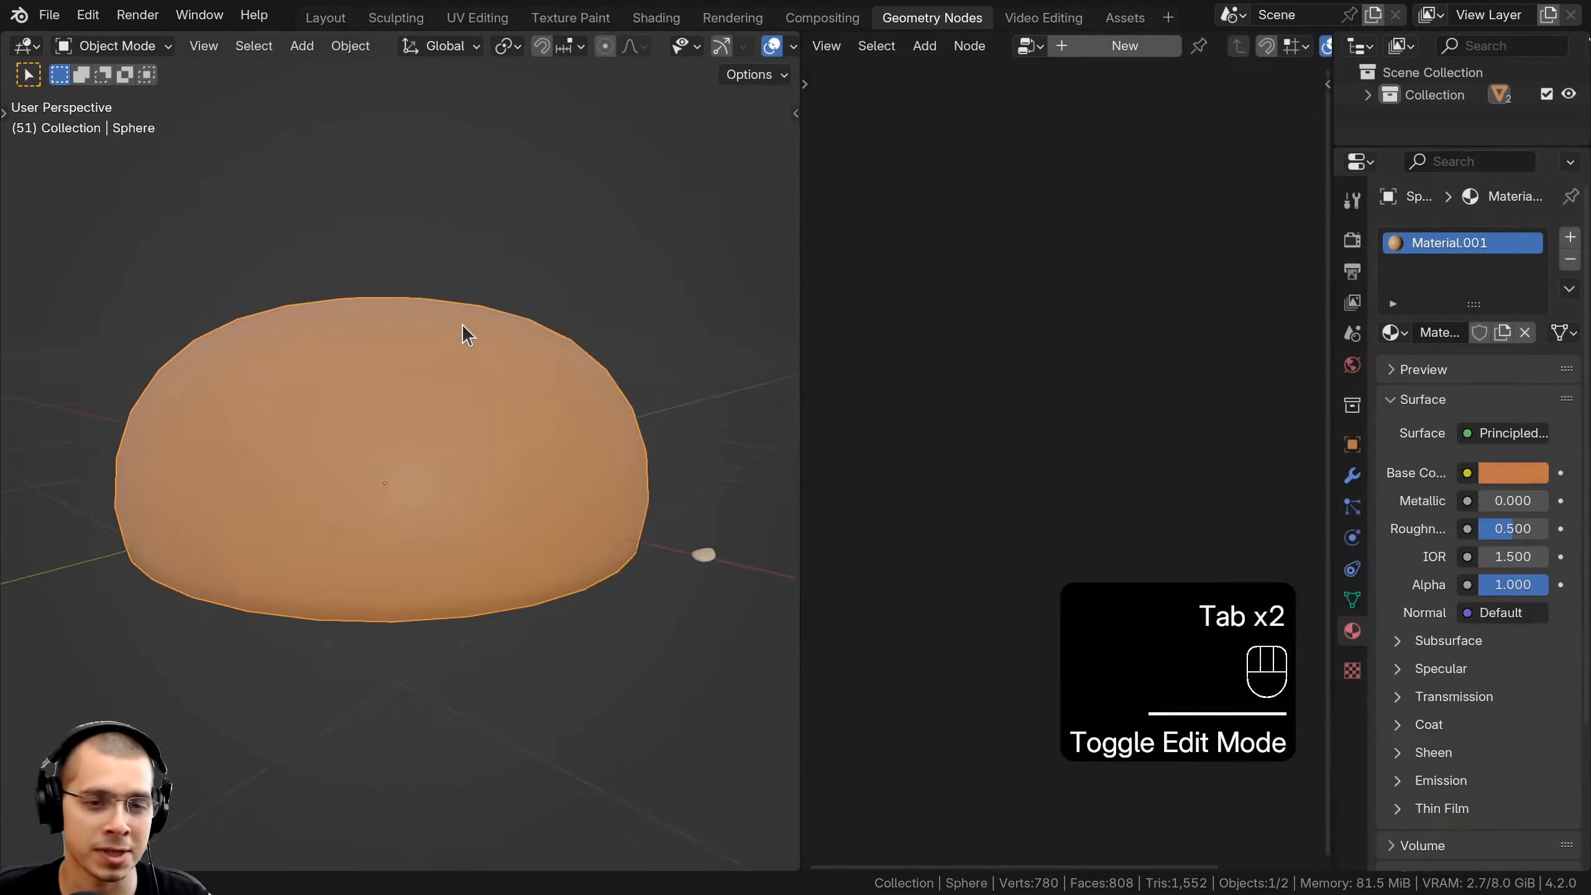
Inspect the bare bun's mesh in Edit Mode and the separate sesame seed object beside it
{"action": "key", "text": "Tab"}
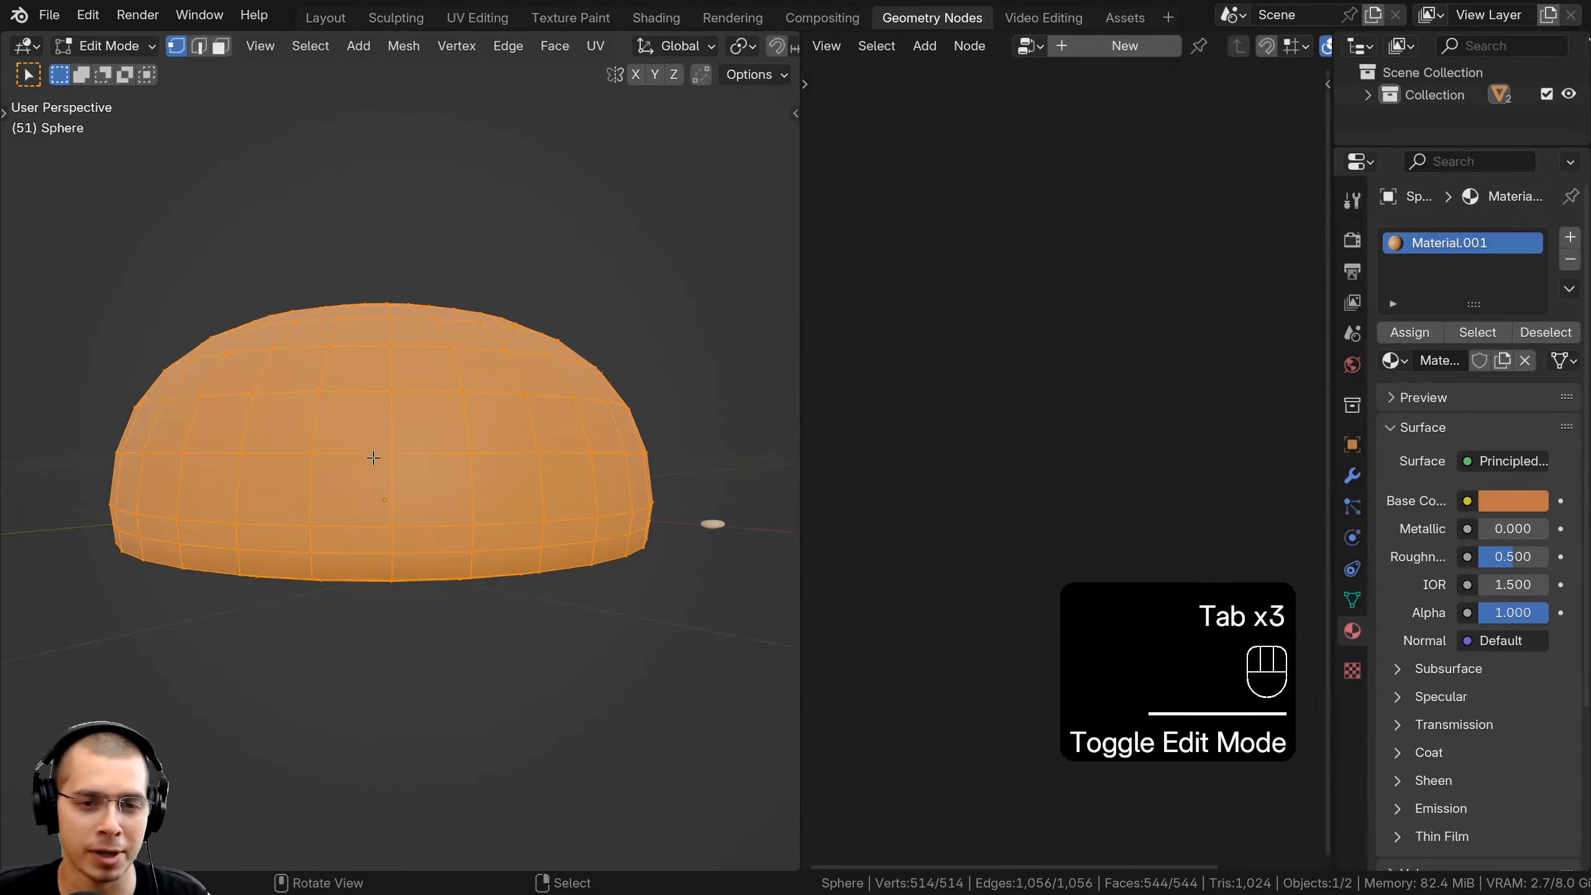
{"action": "middle_click_drag", "start_coordinate": [376, 310], "coordinate": [501, 525]}
{"action": "key", "text": "Tab"}
{"action": "right_click", "coordinate": [528, 520]}
{"action": "key", "text": "g"}
{"action": "right_click", "coordinate": [578, 470]}
{"action": "middle_click_drag", "start_coordinate": [578, 470], "coordinate": [552, 448]}
{"action": "scroll", "coordinate": [562, 456], "scroll_direction": "up", "scroll_amount": 2}
{"action": "key", "text": "g"}
{"action": "right_click", "coordinate": [556, 434]}
Select the bun, widen the node editor and create a new geometry node tree on the bun
{"action": "right_click", "coordinate": [359, 286]}
{"action": "scroll", "coordinate": [384, 248], "scroll_direction": "down", "scroll_amount": 1}
{"action": "middle_click_drag", "start_coordinate": [384, 249], "coordinate": [391, 237]}
{"action": "middle_click_drag", "start_coordinate": [391, 237], "coordinate": [326, 396], "text": "shift"}
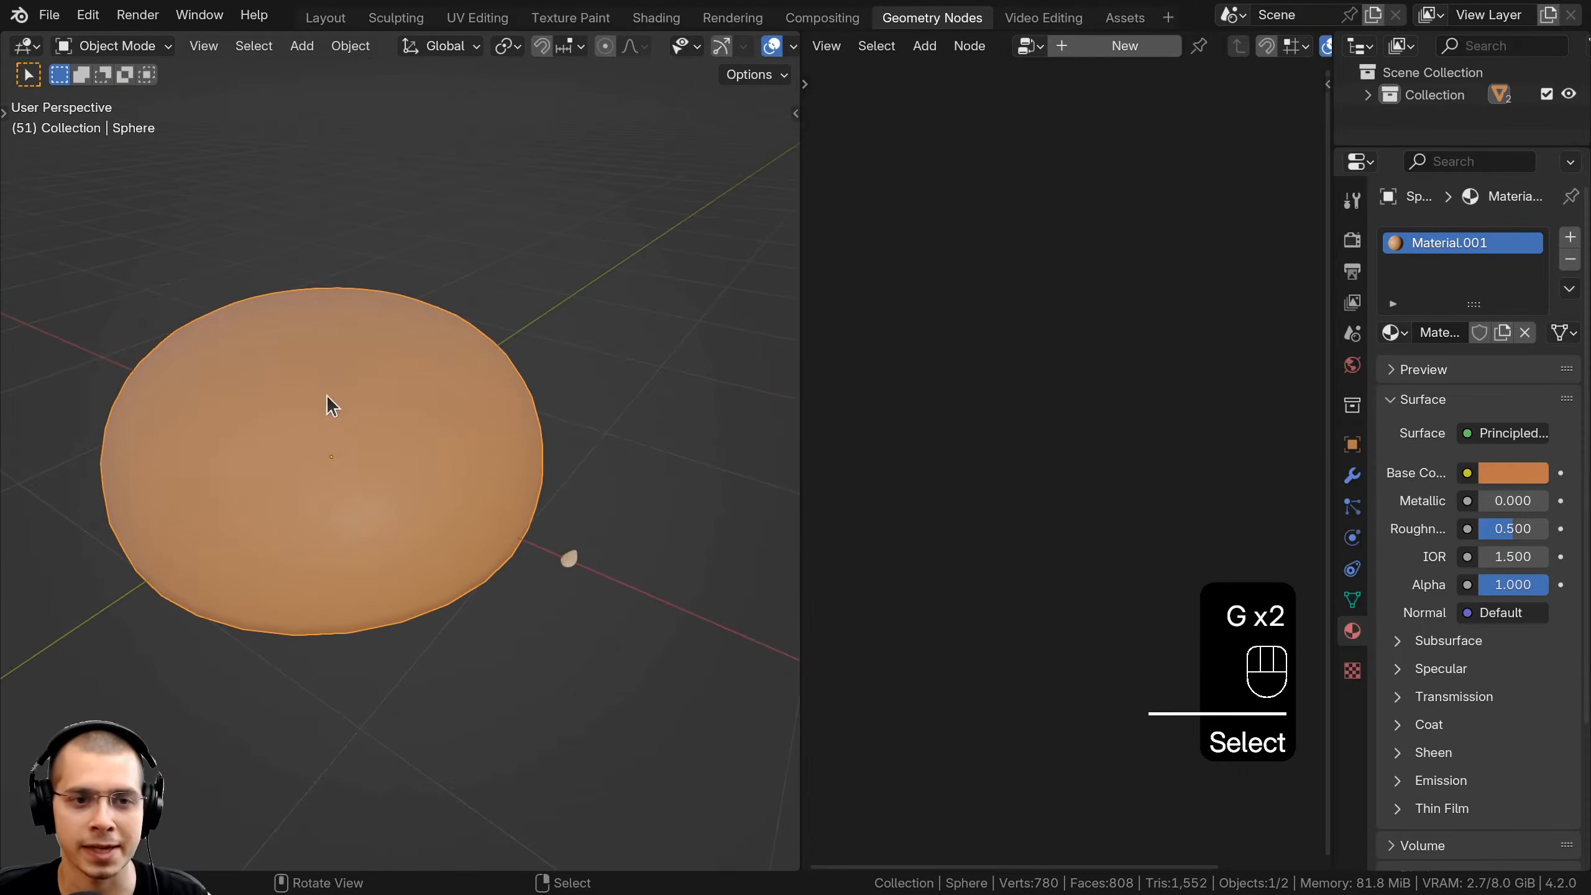
{"action": "left_click_drag", "start_coordinate": [801, 136], "coordinate": [634, 138]}
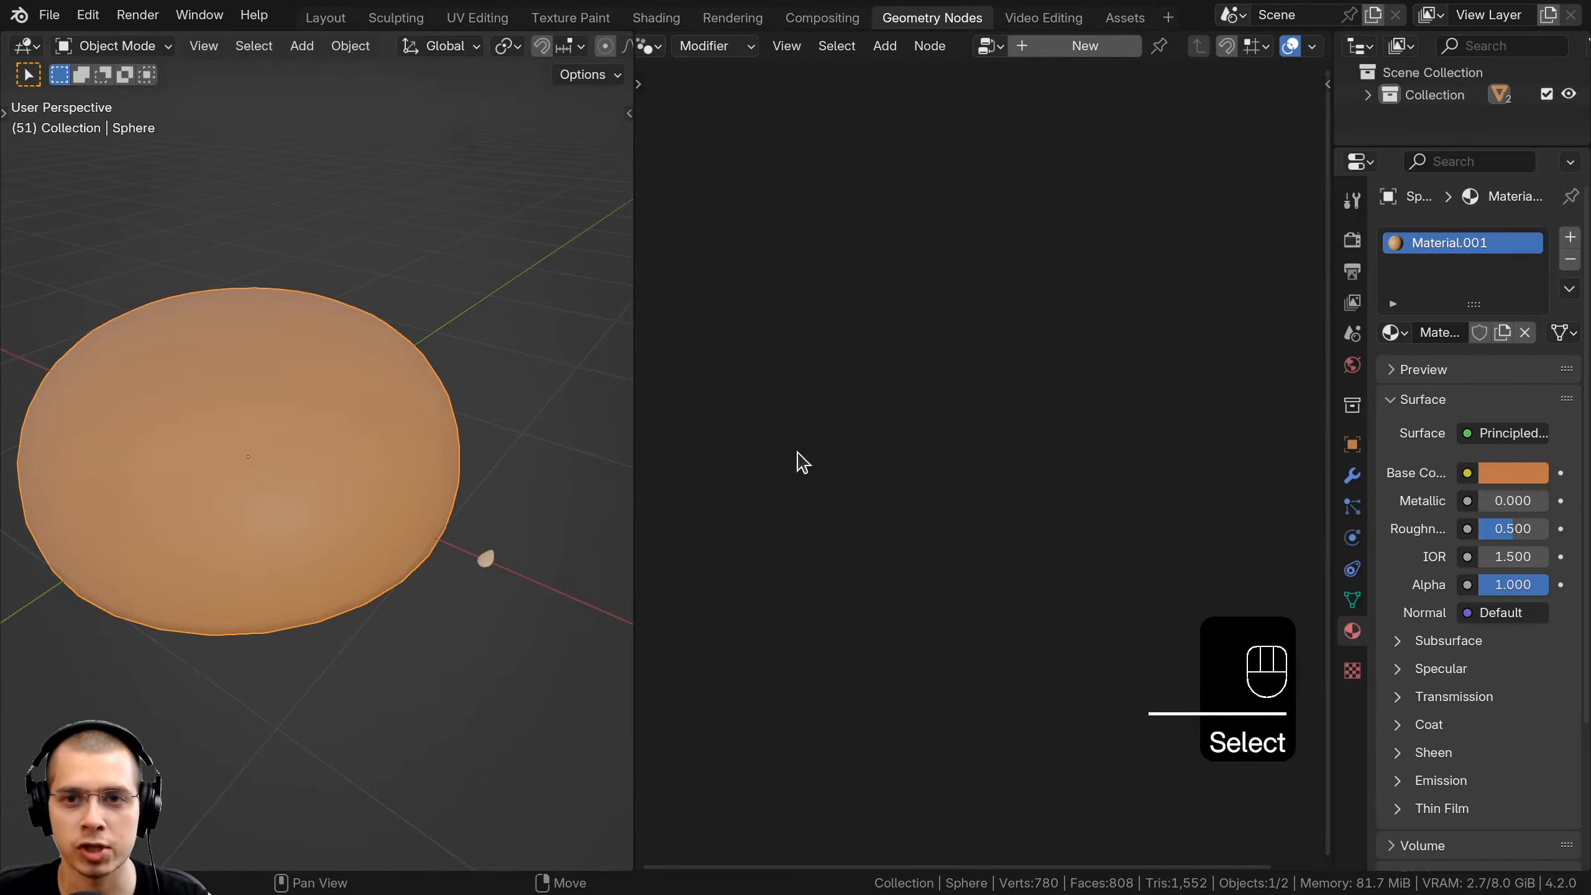
{"action": "left_click", "coordinate": [1069, 47]}
{"action": "scroll", "coordinate": [1048, 481], "scroll_direction": "up", "scroll_amount": 5}
{"action": "middle_click_drag", "start_coordinate": [1048, 482], "coordinate": [952, 511]}
{"action": "left_click_drag", "start_coordinate": [761, 418], "coordinate": [765, 418]}
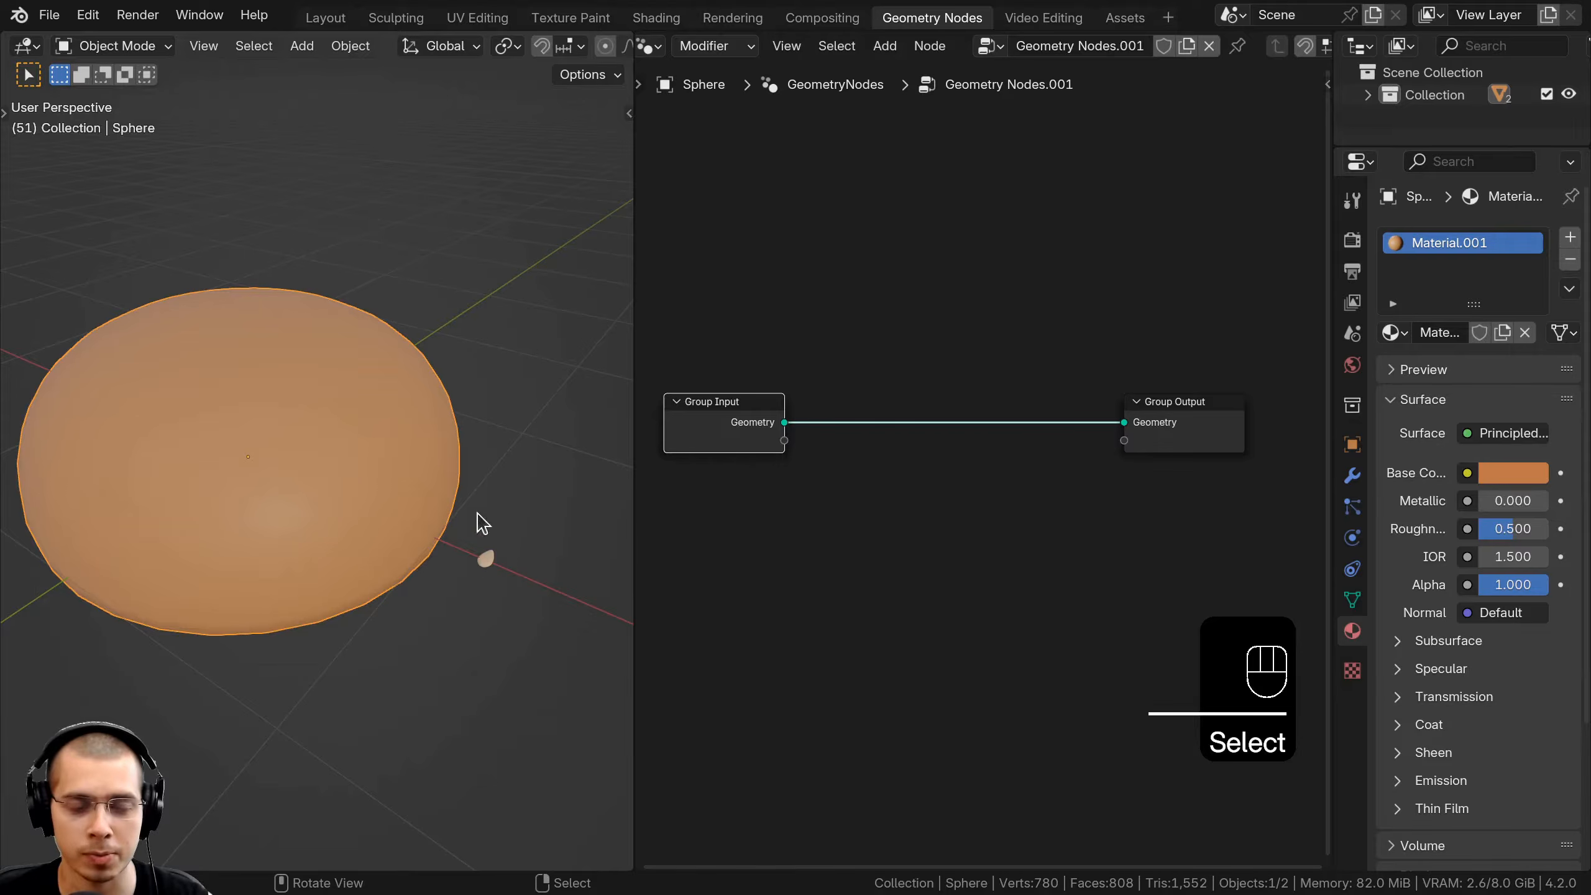
Insert a Distribute Points on Faces node between Group Input and Group Output
{"action": "key", "text": "shift+a"}
{"action": "type", "text": "dis"}
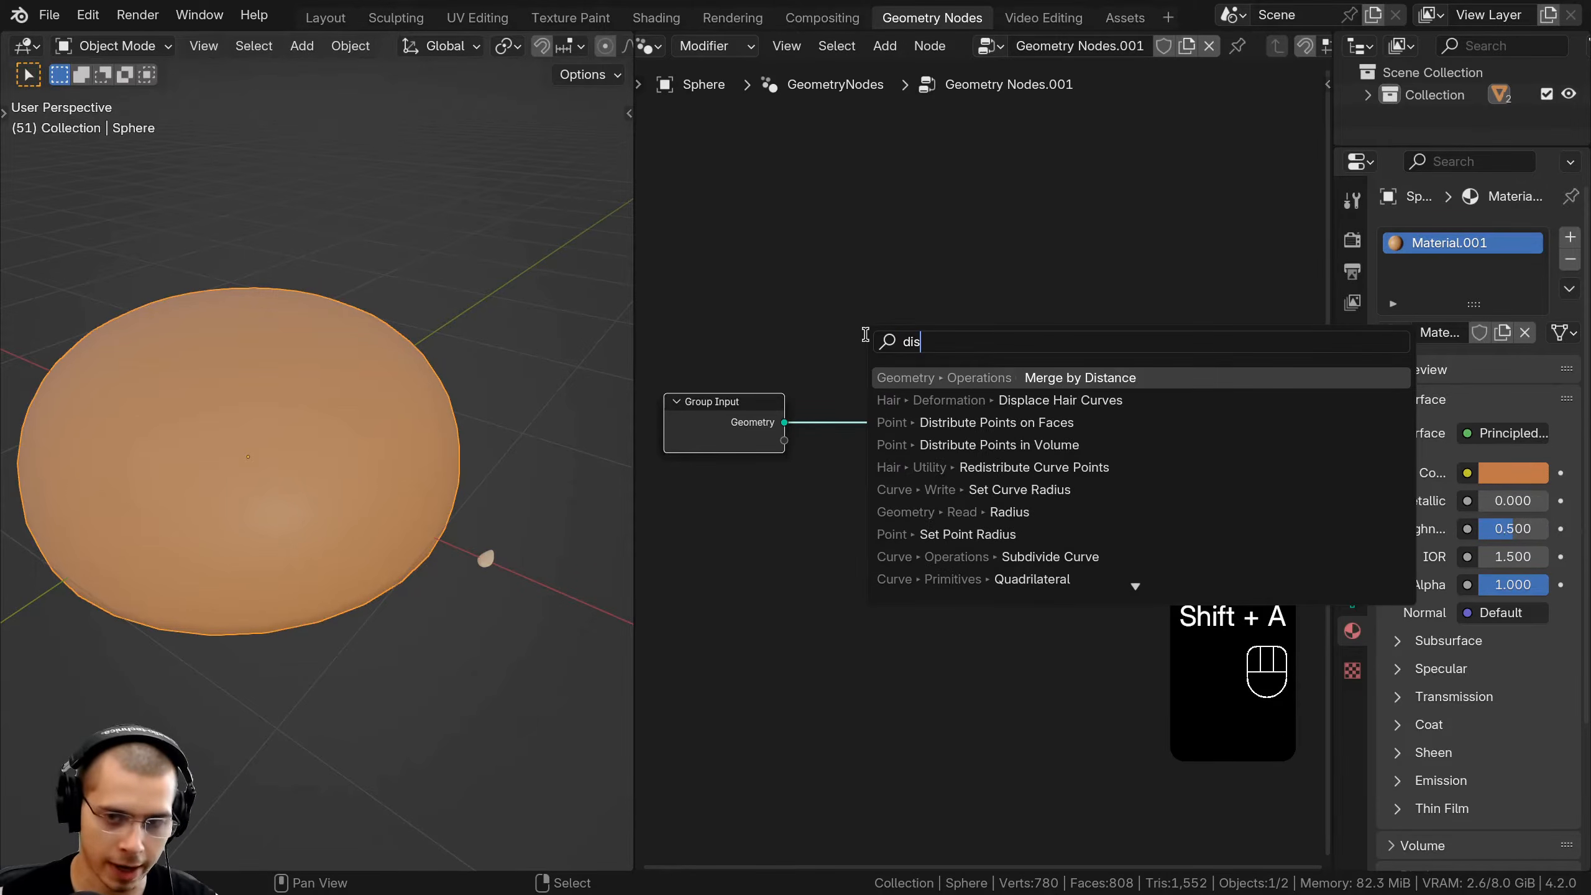
{"action": "left_click", "coordinate": [914, 422]}
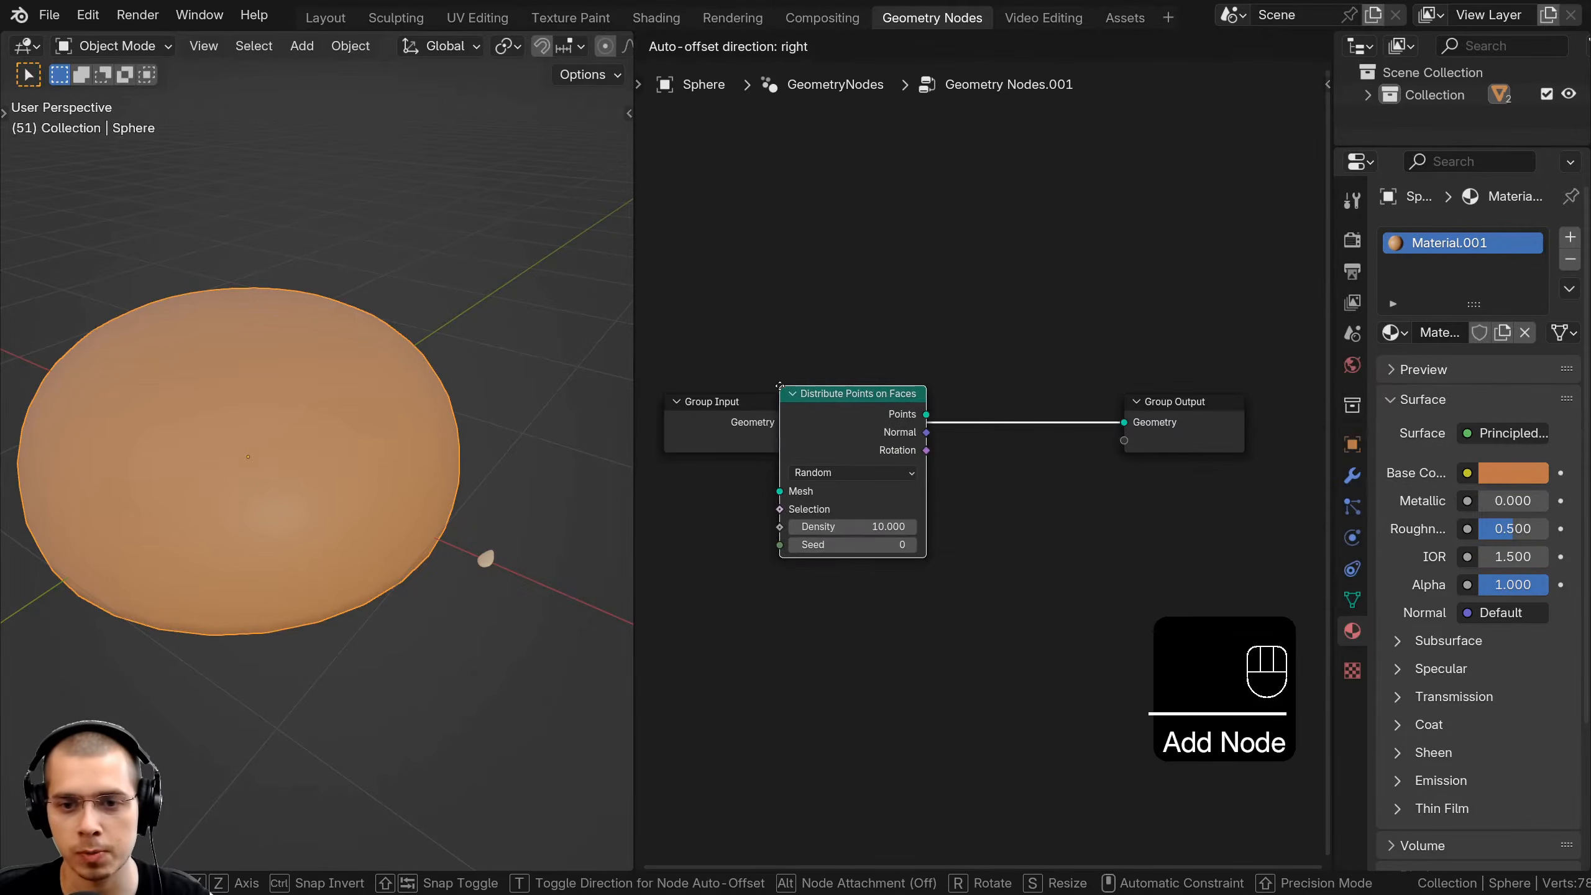
{"action": "left_click", "coordinate": [849, 315]}
Insert an Instance on Points node between Distribute Points on Faces and Group Output
{"action": "key", "text": "shift+a"}
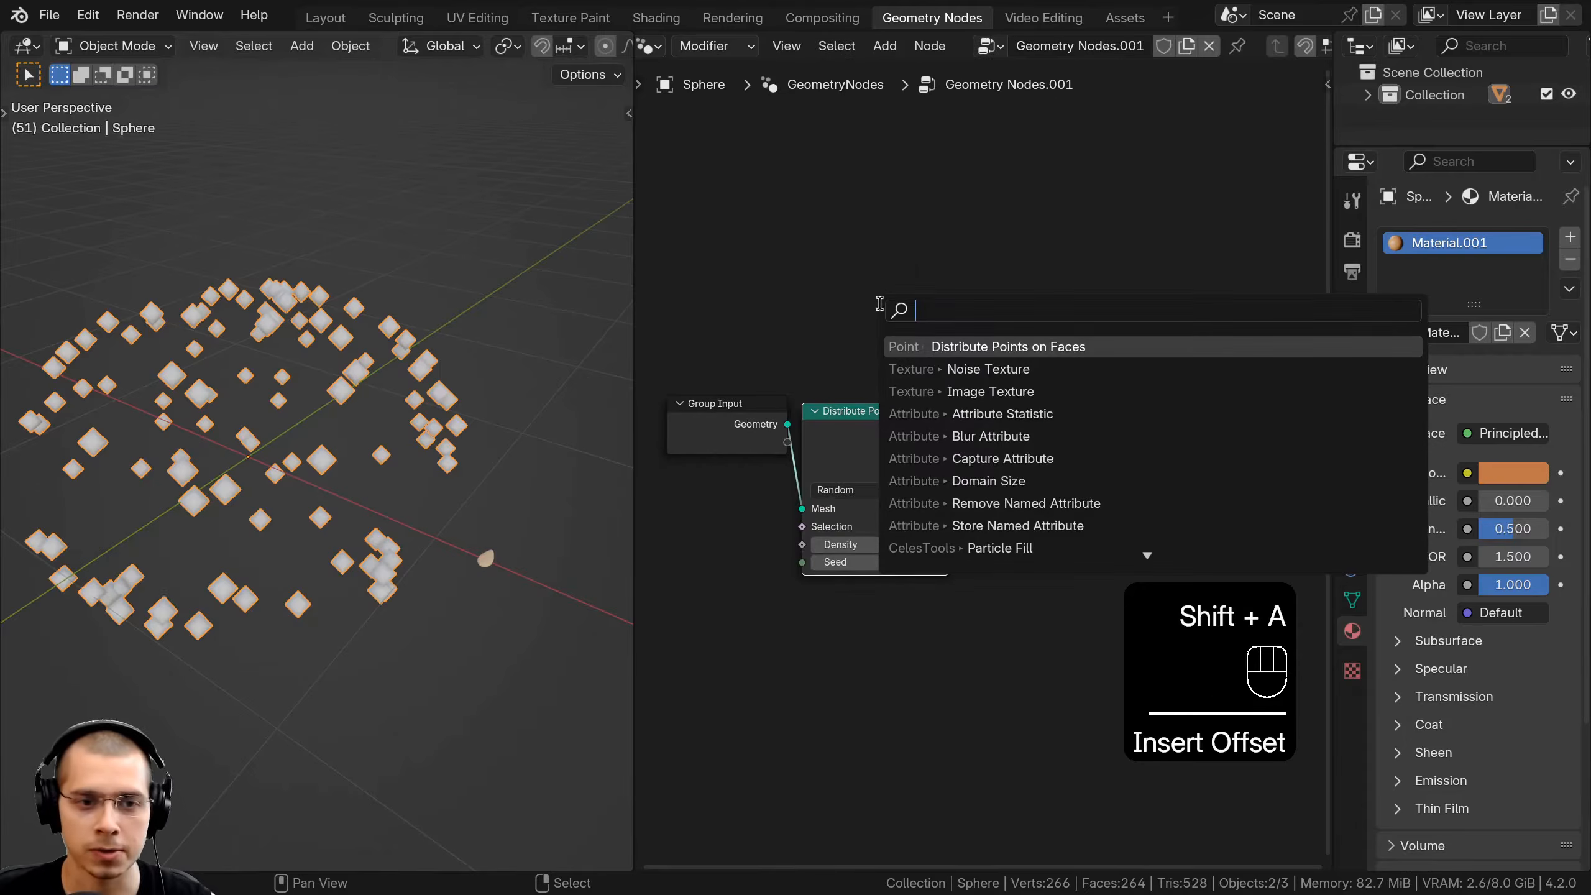
{"action": "type", "text": "inst"}
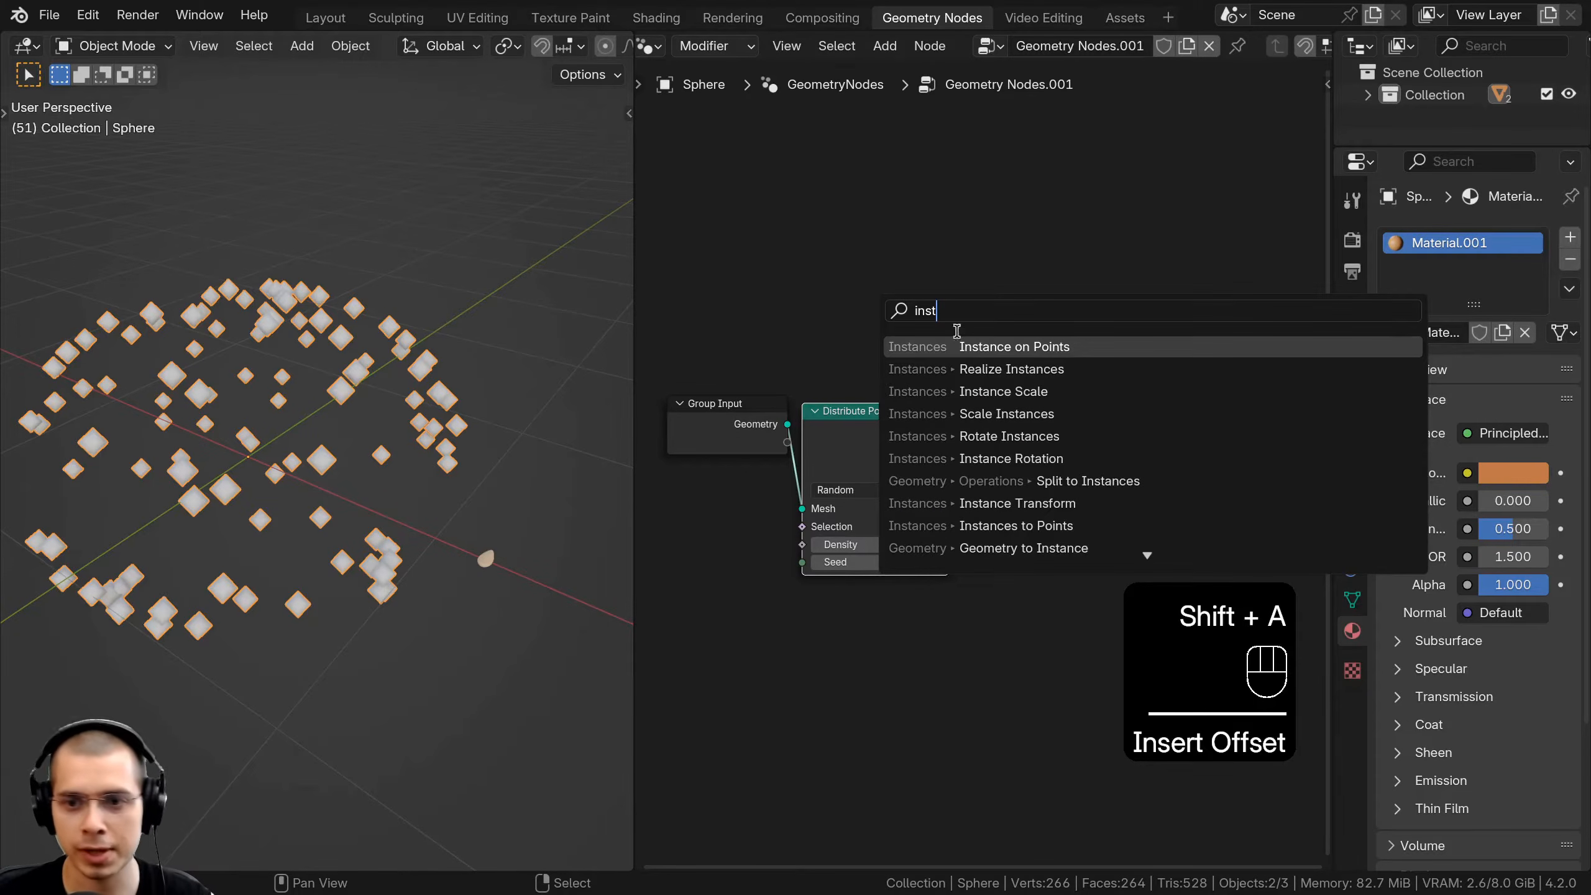
{"action": "type", "text": "a"}
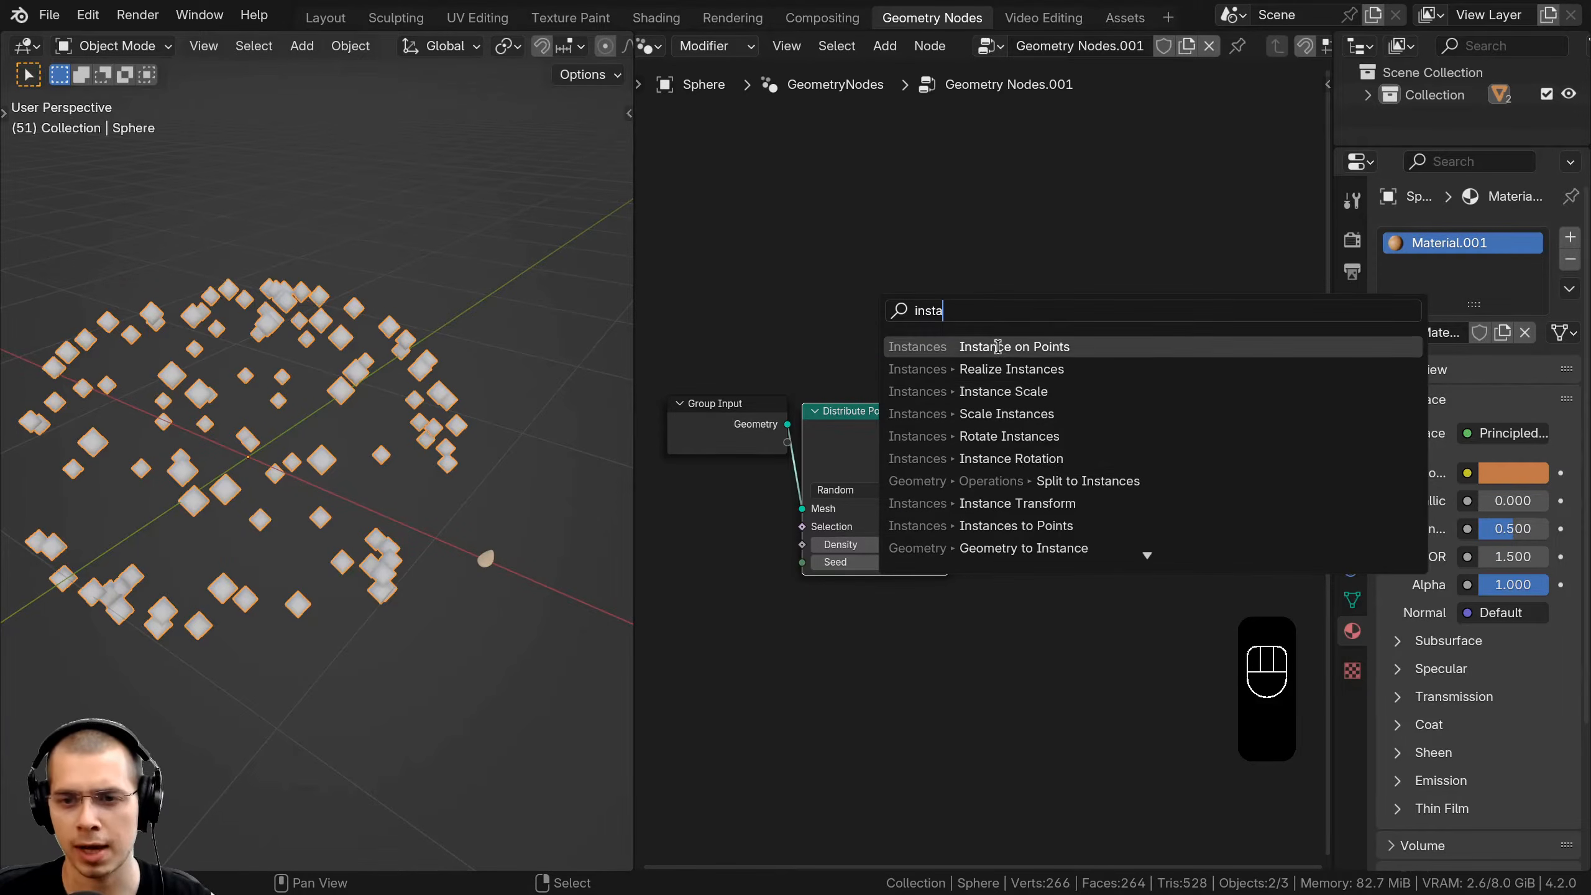
{"action": "left_click", "coordinate": [998, 347]}
{"action": "left_click", "coordinate": [1075, 430]}
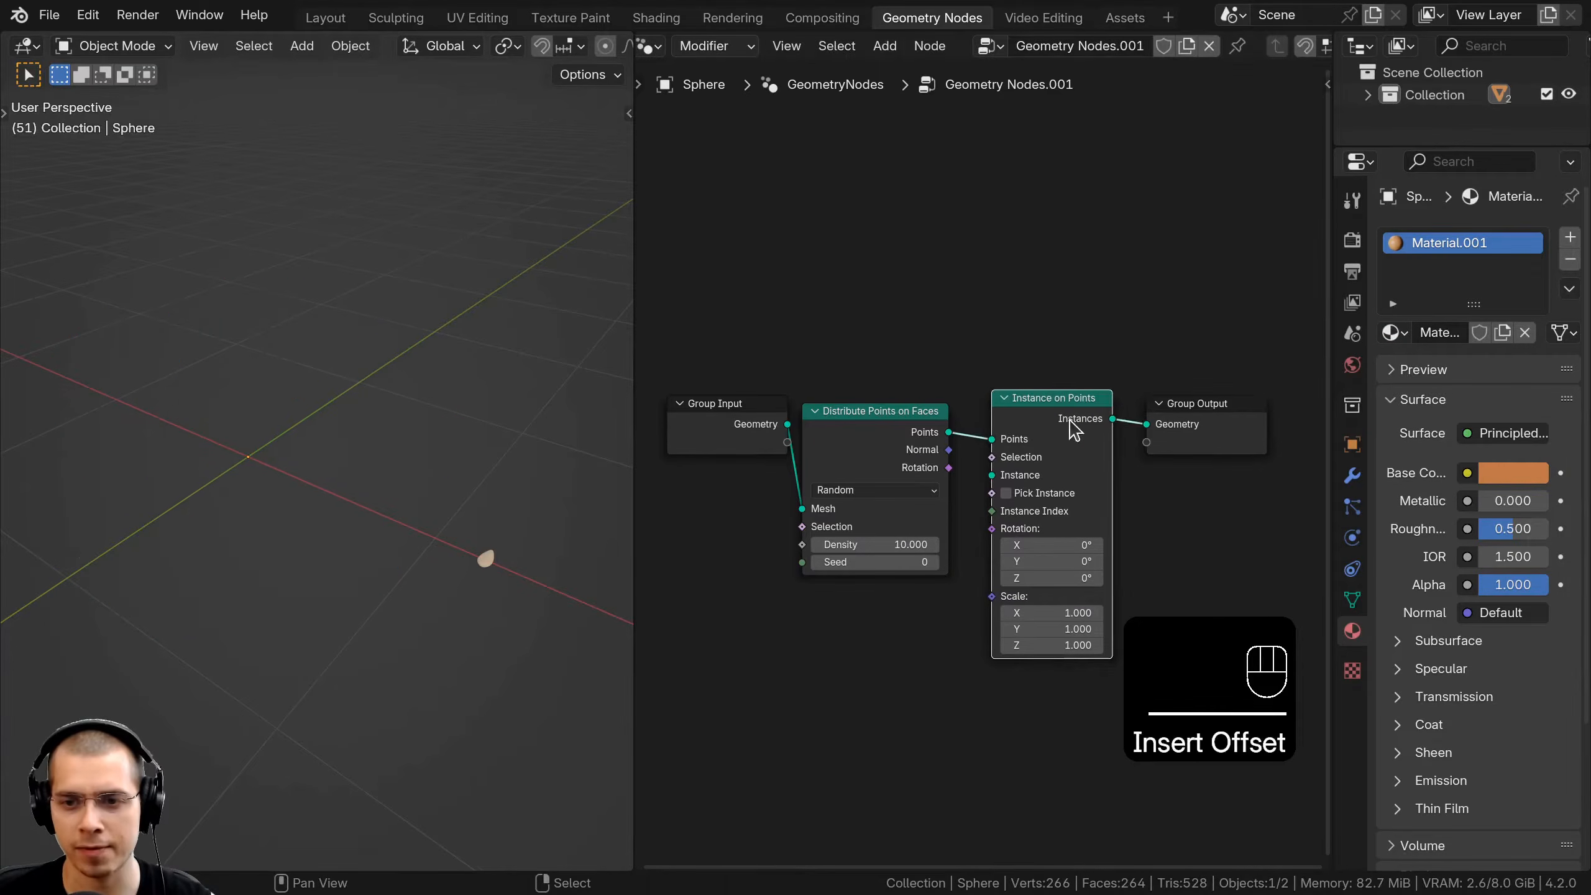
{"action": "left_click_drag", "start_coordinate": [1058, 411], "coordinate": [1049, 431]}
{"action": "middle_click_drag", "start_coordinate": [1049, 431], "coordinate": [1030, 430]}
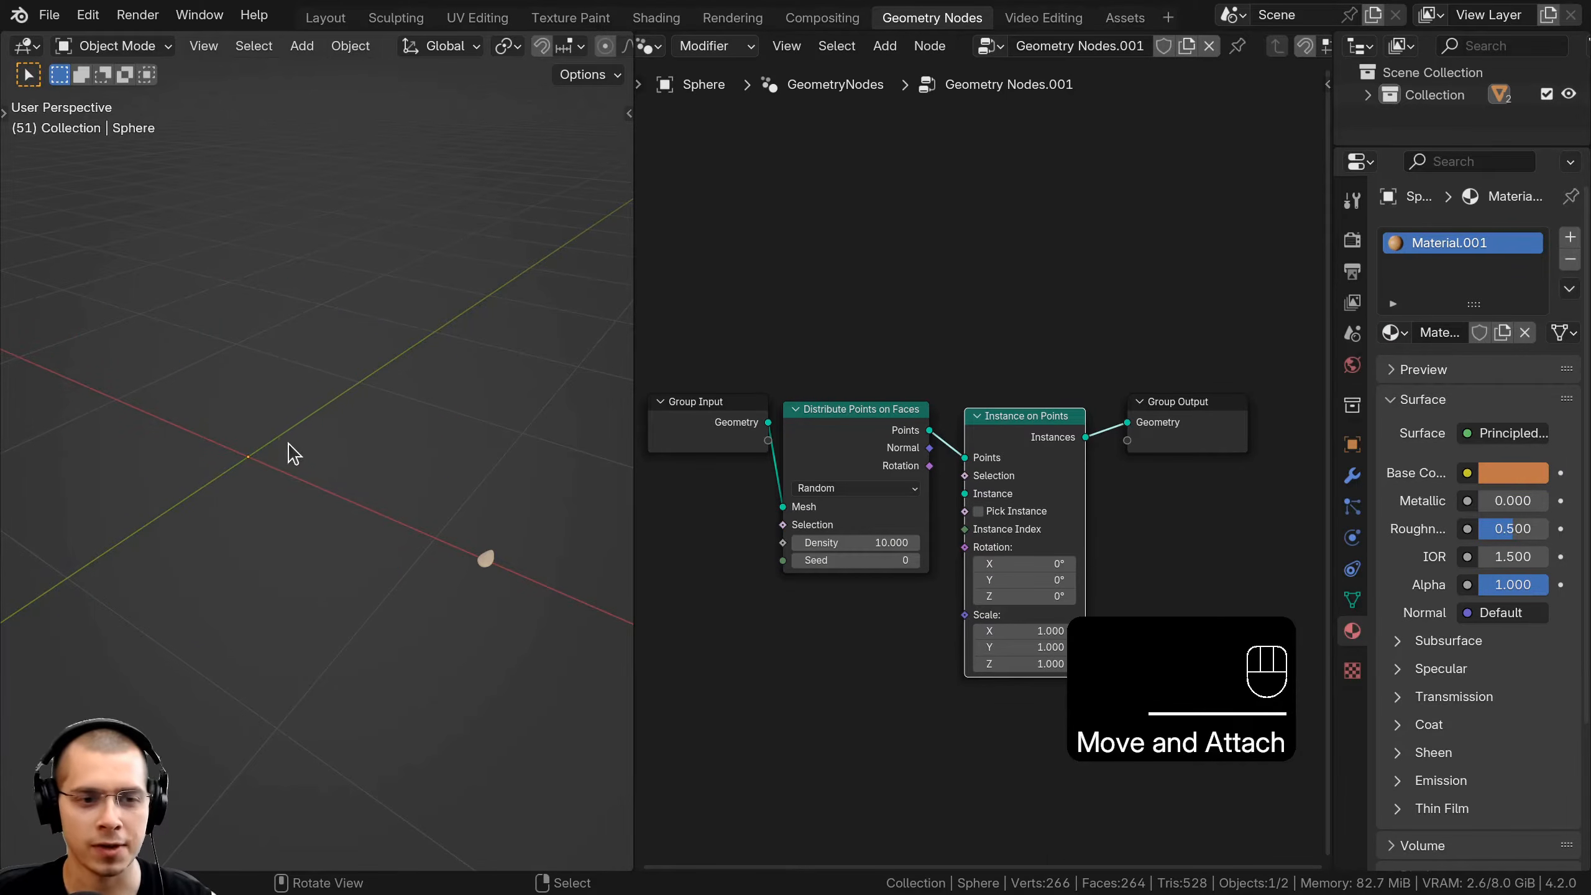
Insert a Join Geometry node between Instance on Points and Group Output
{"action": "key", "text": "shift+a"}
{"action": "type", "text": "join"}
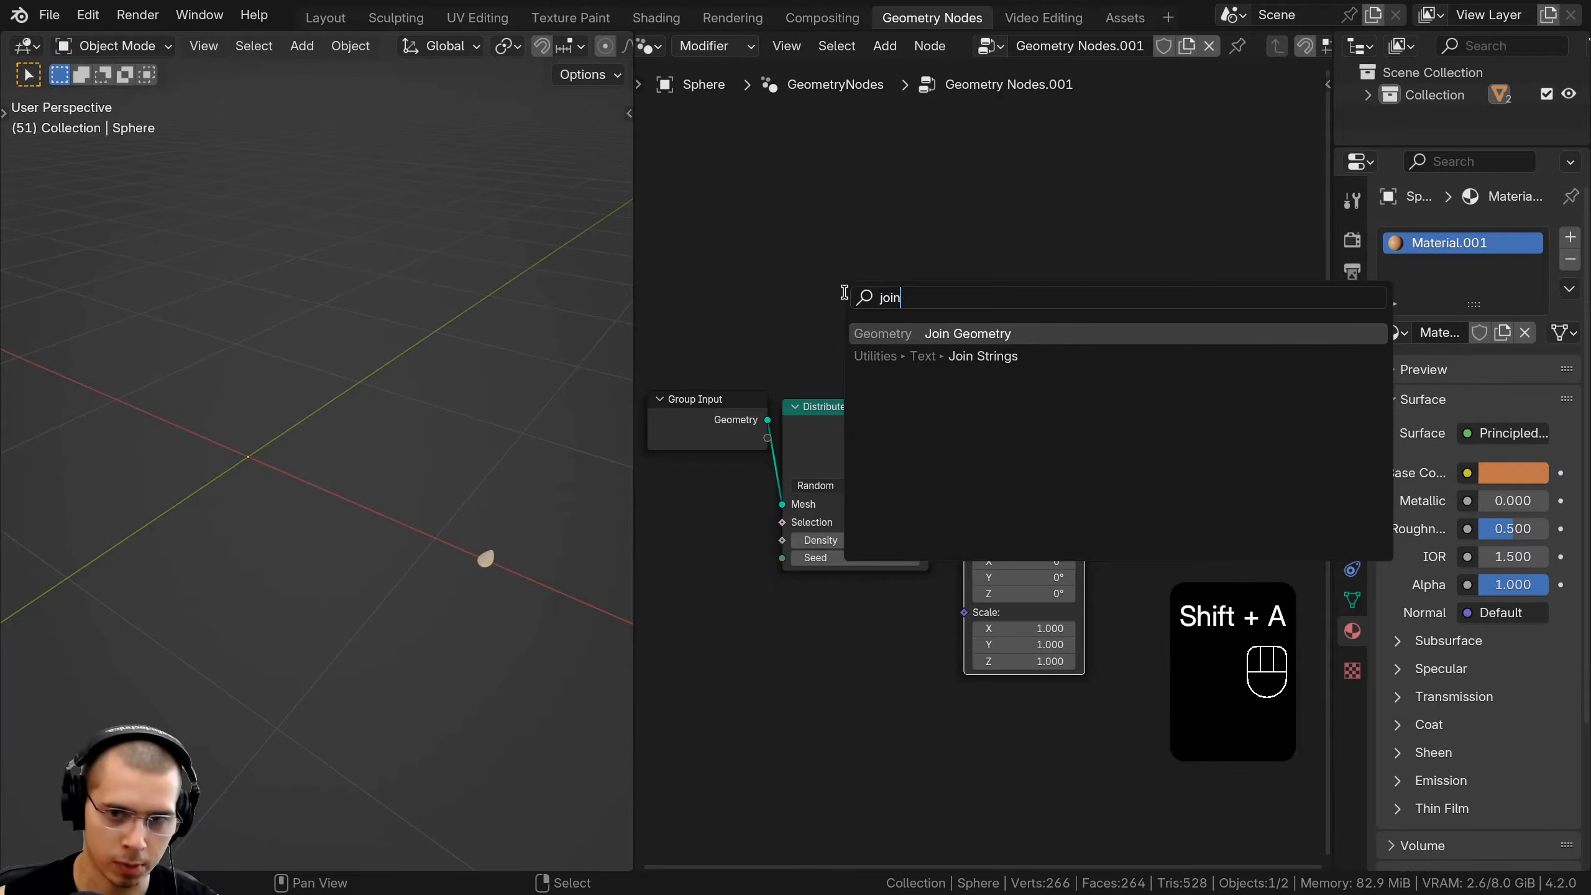
{"action": "left_click", "coordinate": [937, 339]}
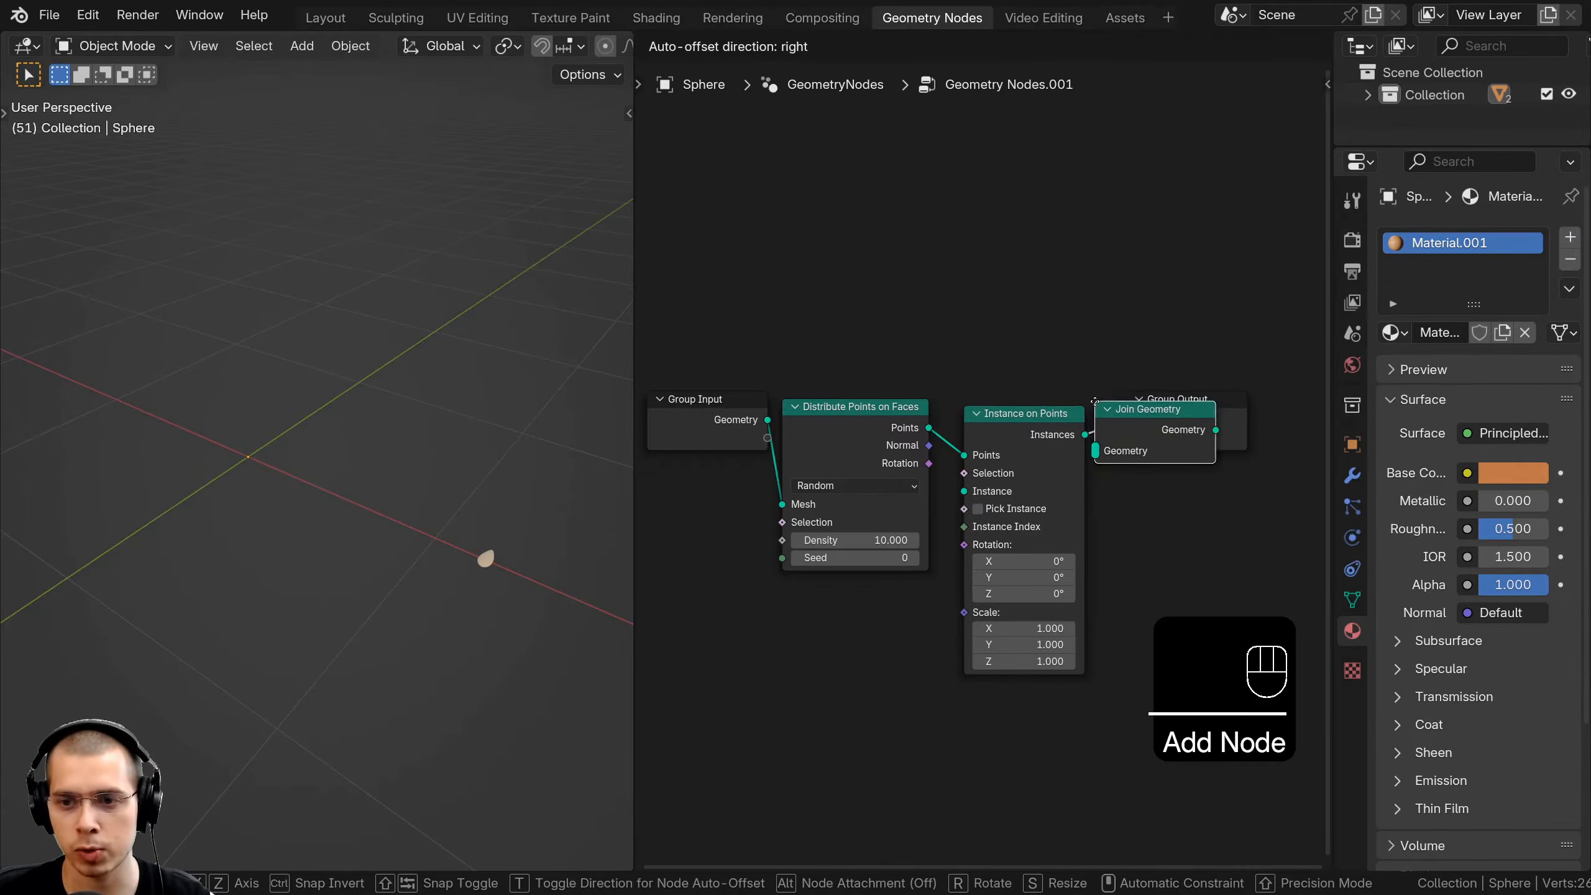
{"action": "left_click", "coordinate": [1096, 401]}
Connect the Group Input geometry to Join Geometry as well, and arrange the input, join and output nodes around the link
{"action": "left_click_drag", "start_coordinate": [694, 444], "coordinate": [679, 389]}
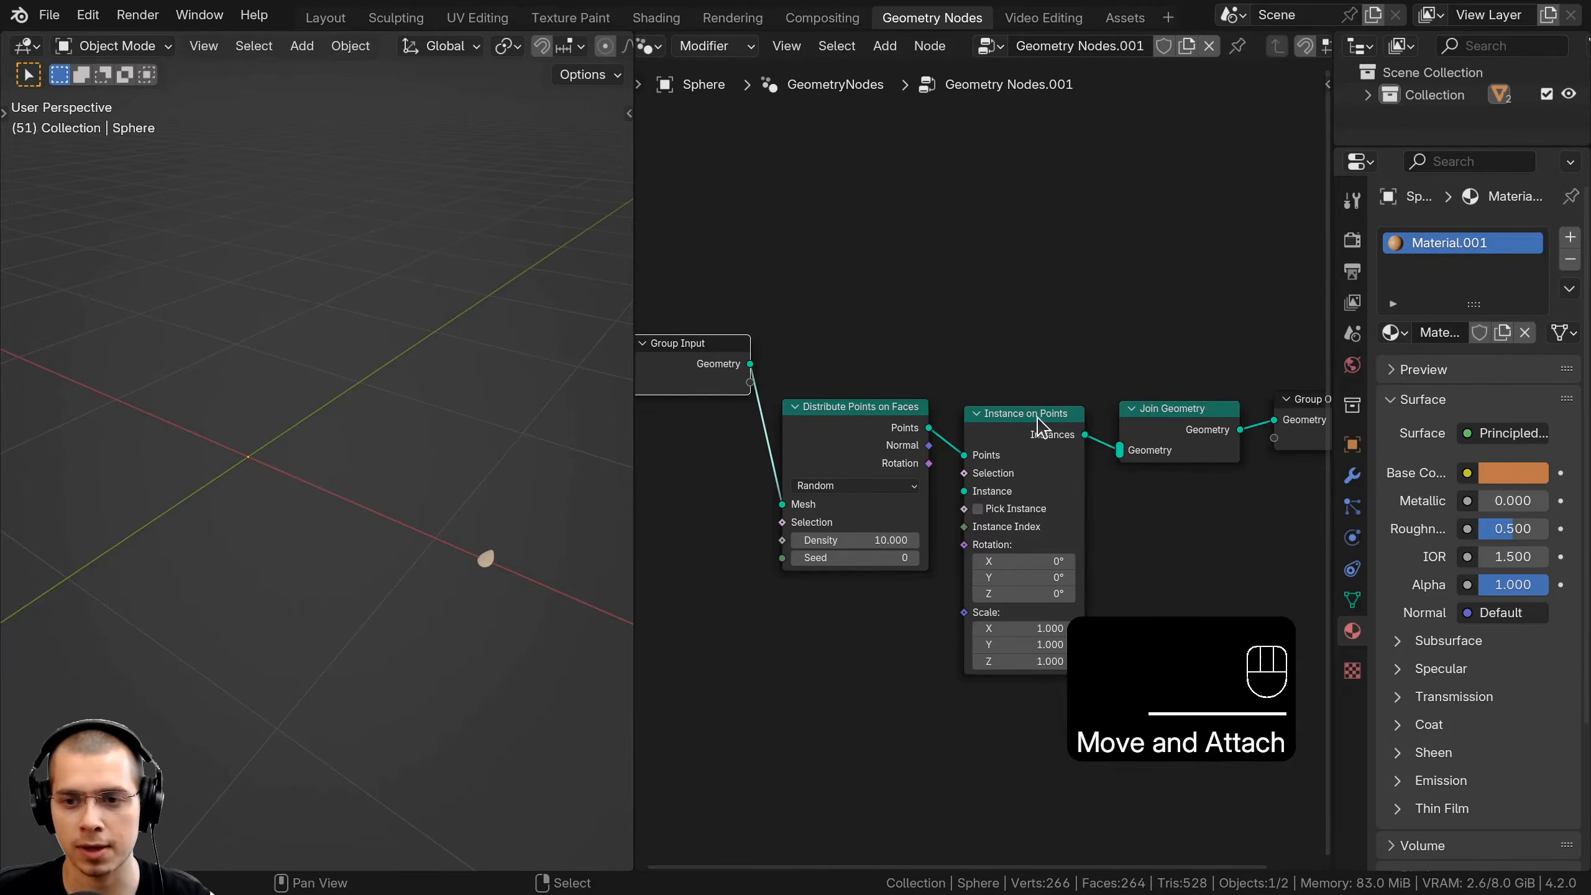
{"action": "left_click_drag", "start_coordinate": [1146, 408], "coordinate": [1144, 351]}
{"action": "middle_click_drag", "start_coordinate": [651, 355], "coordinate": [721, 351]}
{"action": "left_click_drag", "start_coordinate": [716, 352], "coordinate": [693, 347]}
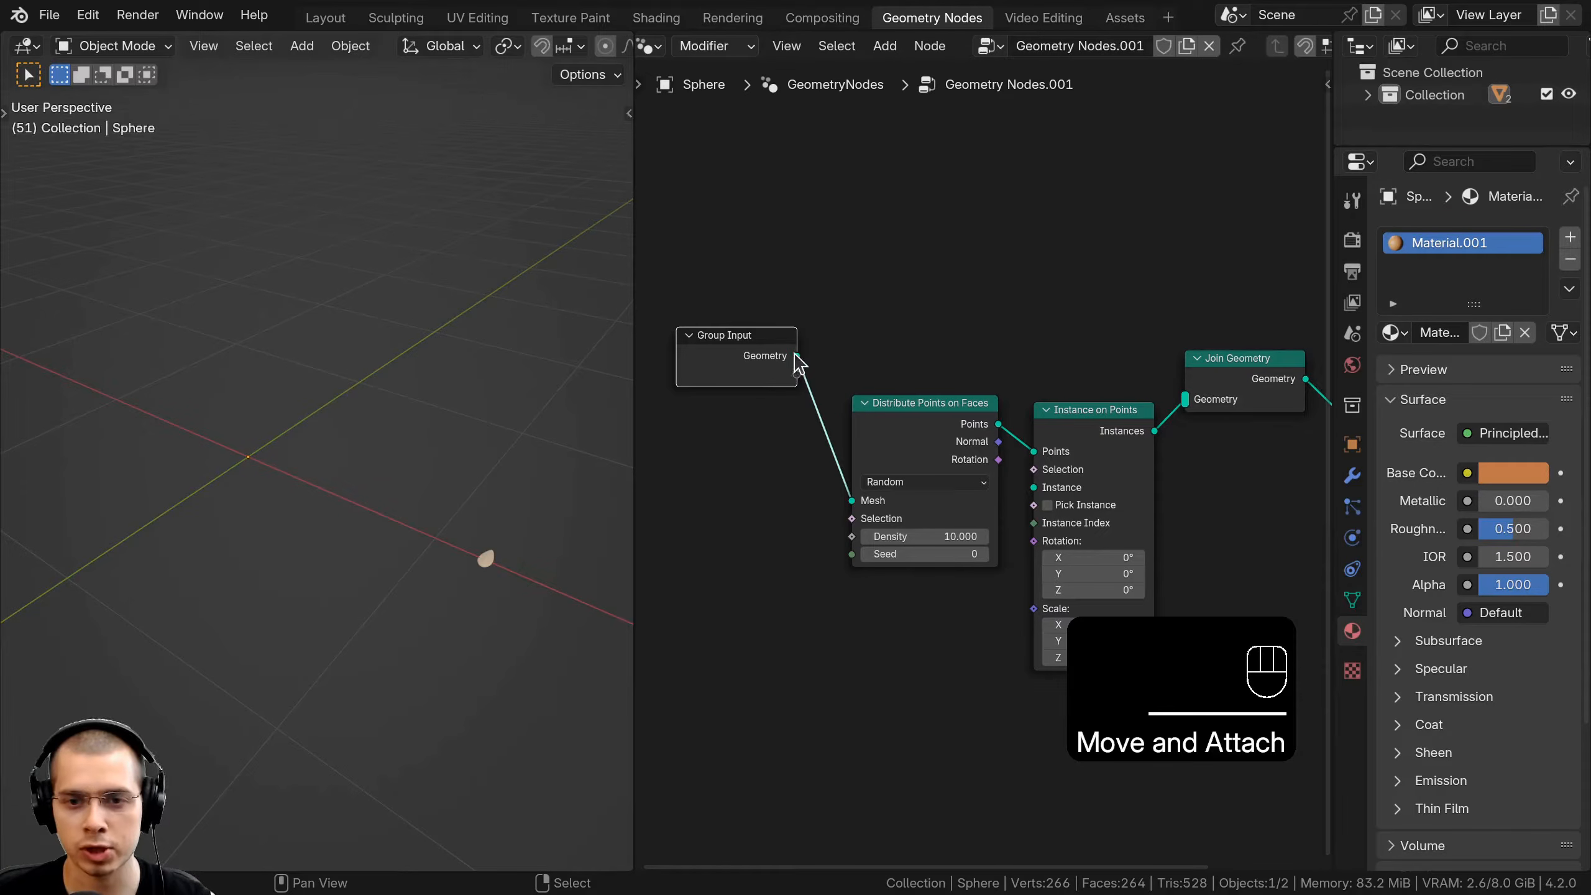
{"action": "left_click_drag", "start_coordinate": [1183, 388], "coordinate": [1184, 390]}
{"action": "left_click_drag", "start_coordinate": [725, 364], "coordinate": [736, 394]}
{"action": "middle_click_drag", "start_coordinate": [1291, 404], "coordinate": [1085, 424]}
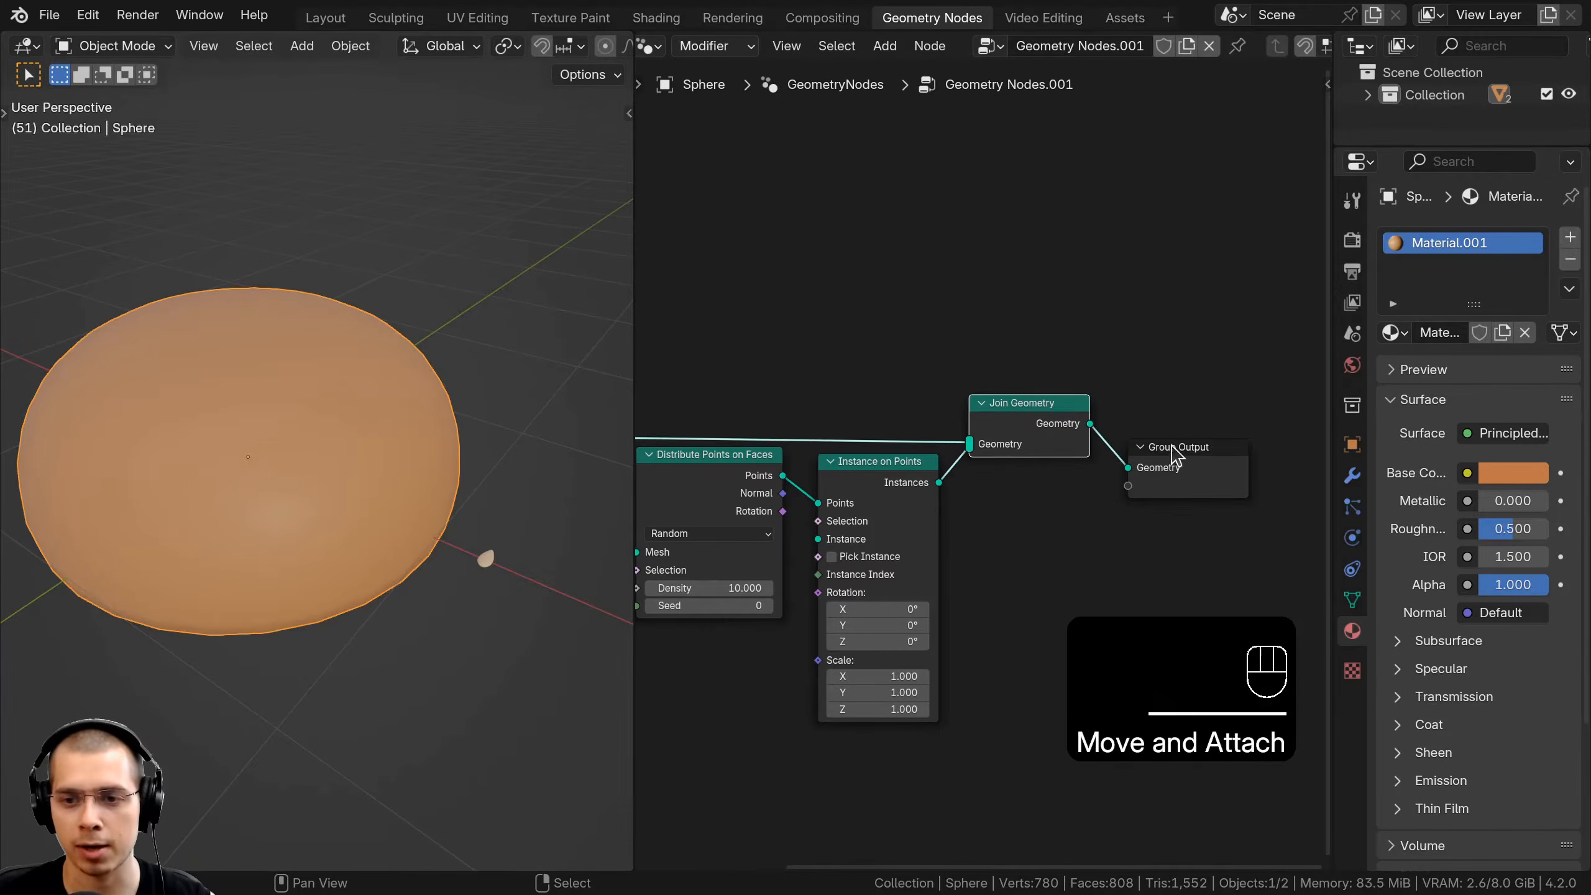
{"action": "left_click_drag", "start_coordinate": [1173, 454], "coordinate": [1156, 414]}
{"action": "middle_click_drag", "start_coordinate": [851, 510], "coordinate": [997, 468]}
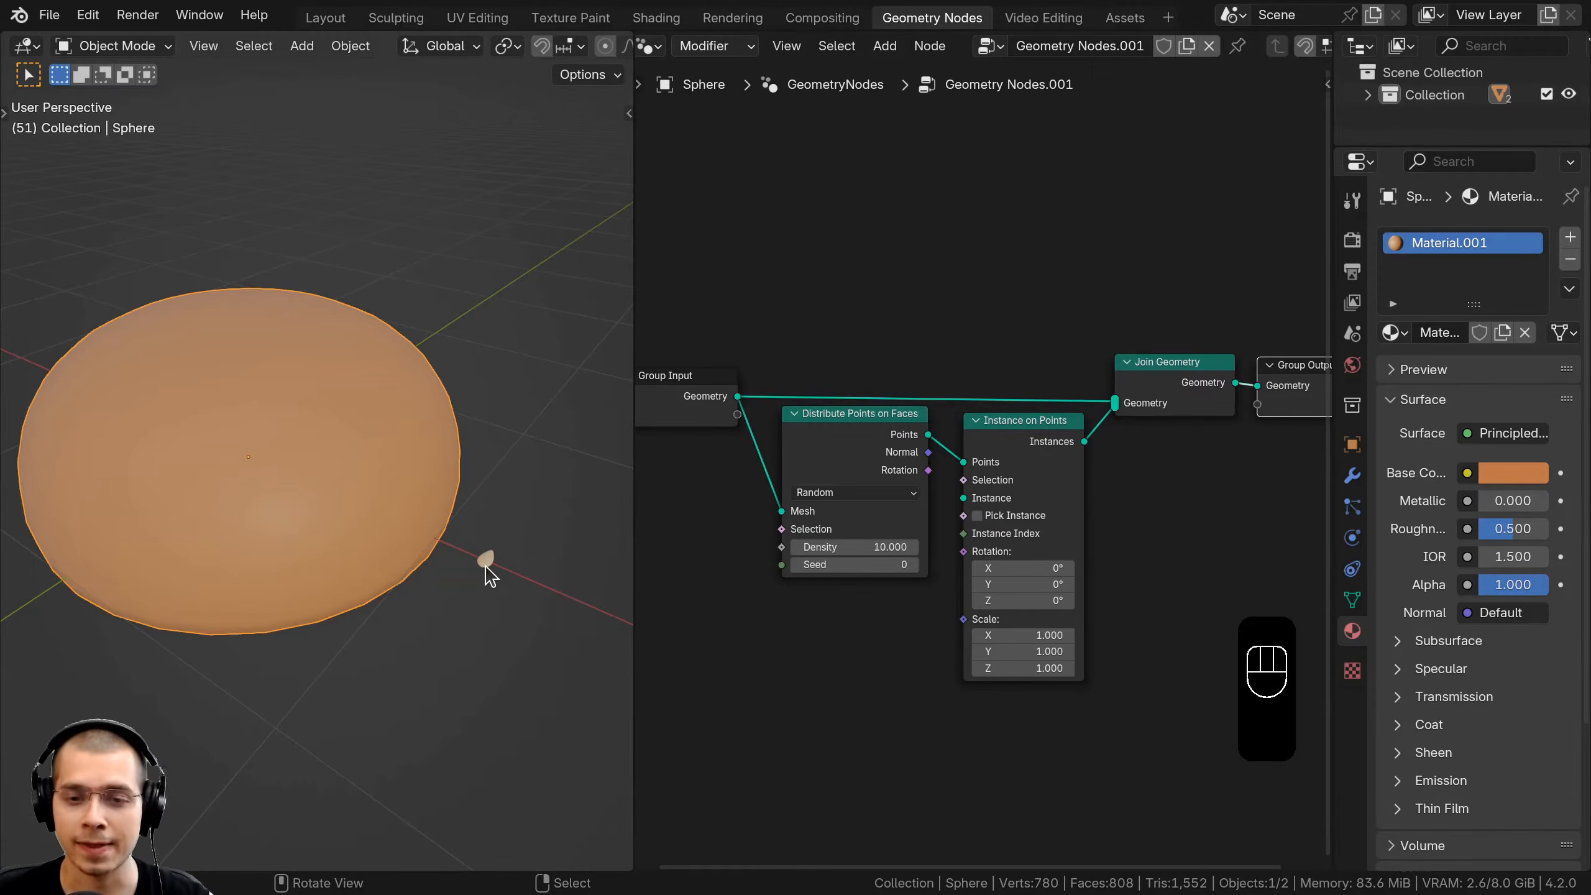
Add an Object Info node in the free space above the node chain
{"action": "key", "text": "shift+a"}
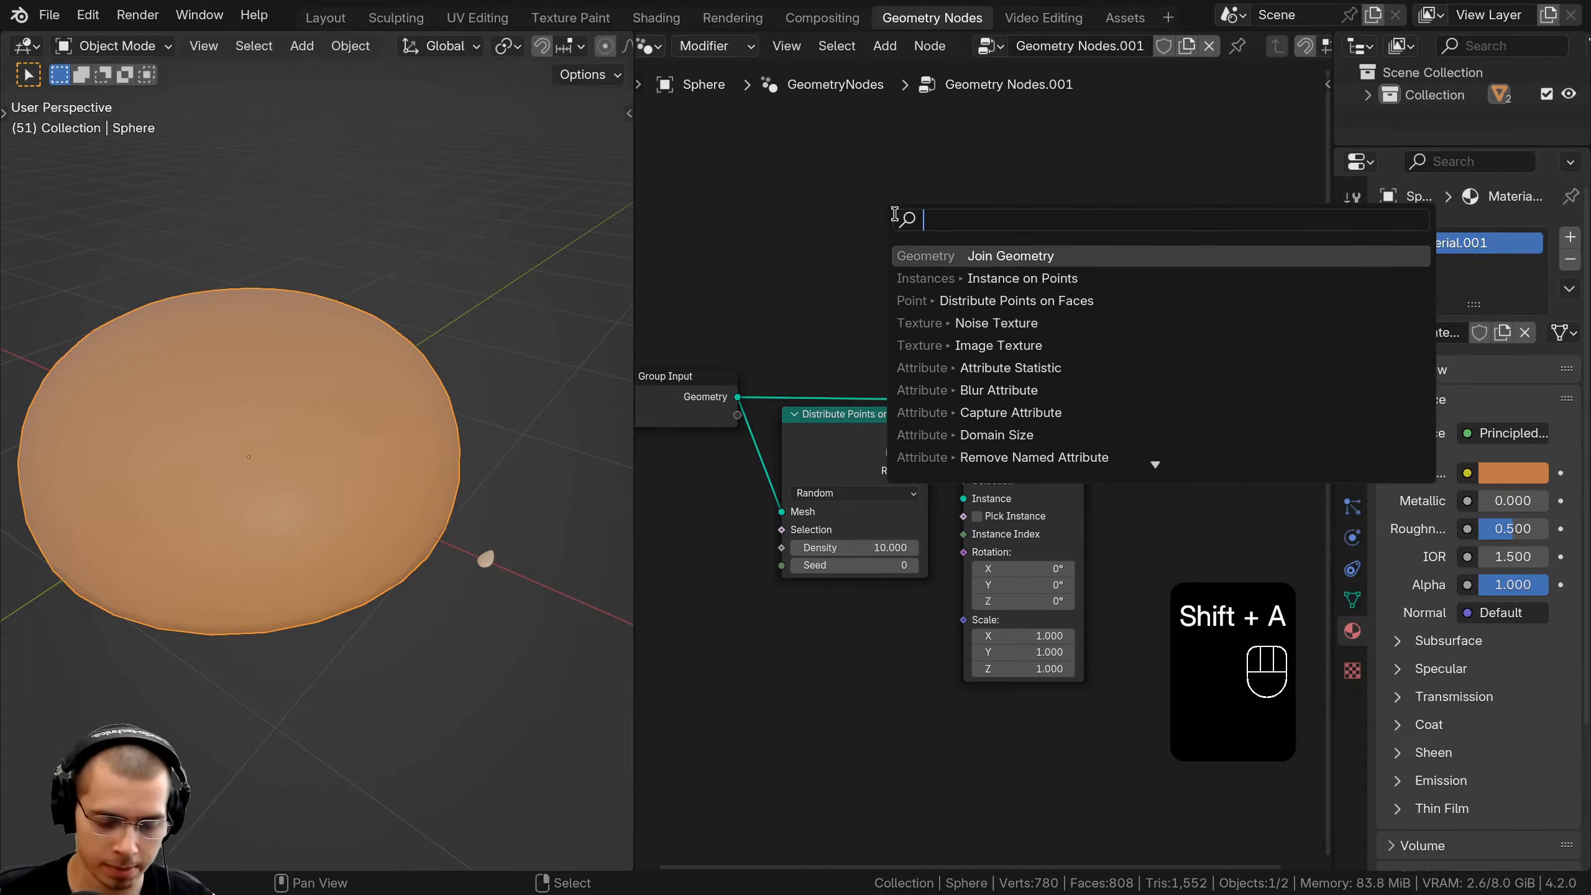
{"action": "type", "text": "object"}
{"action": "key", "text": "Return"}
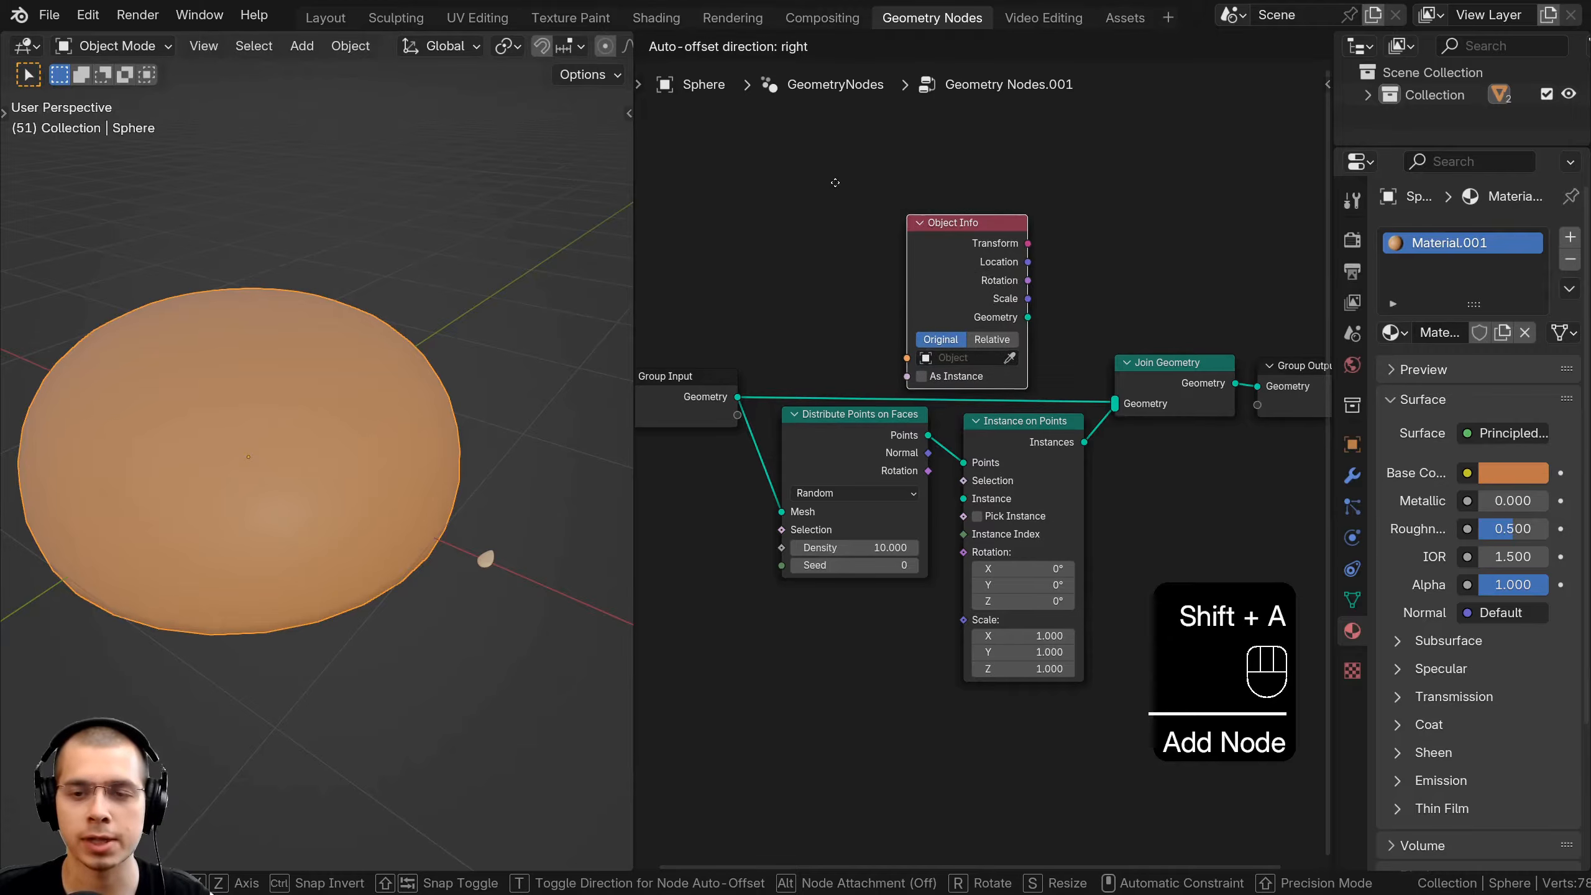
{"action": "left_click", "coordinate": [726, 122]}
{"action": "scroll", "coordinate": [745, 135], "scroll_direction": "down", "scroll_amount": 2}
{"action": "middle_click_drag", "start_coordinate": [791, 170], "coordinate": [902, 230]}
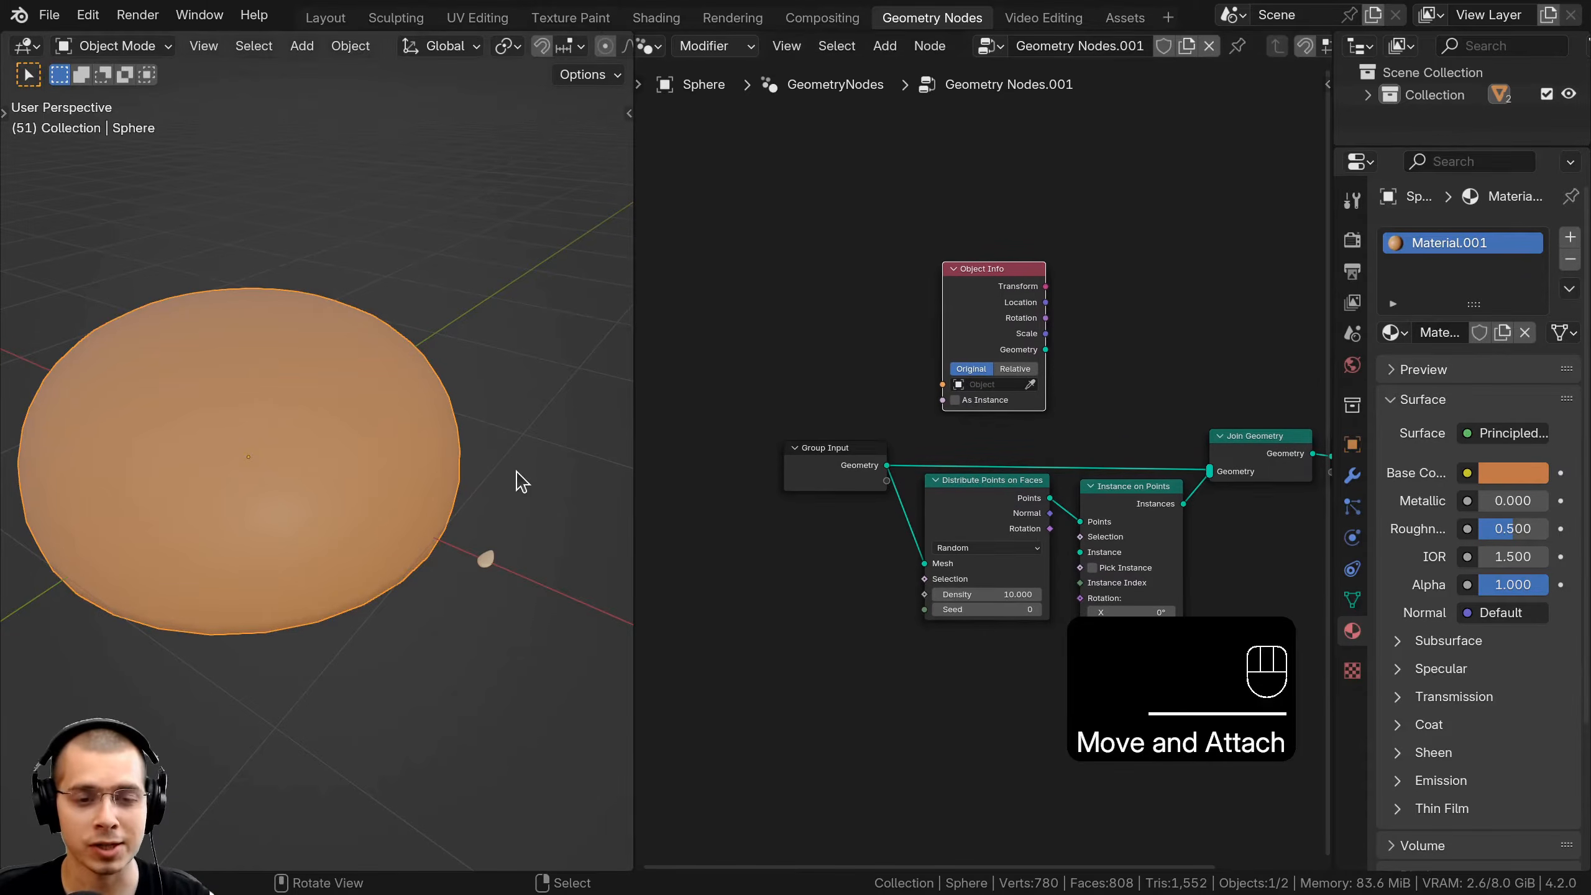
Add a Collection Info node to the left of the Object Info node
{"action": "middle_click_drag", "start_coordinate": [522, 479], "coordinate": [375, 482]}
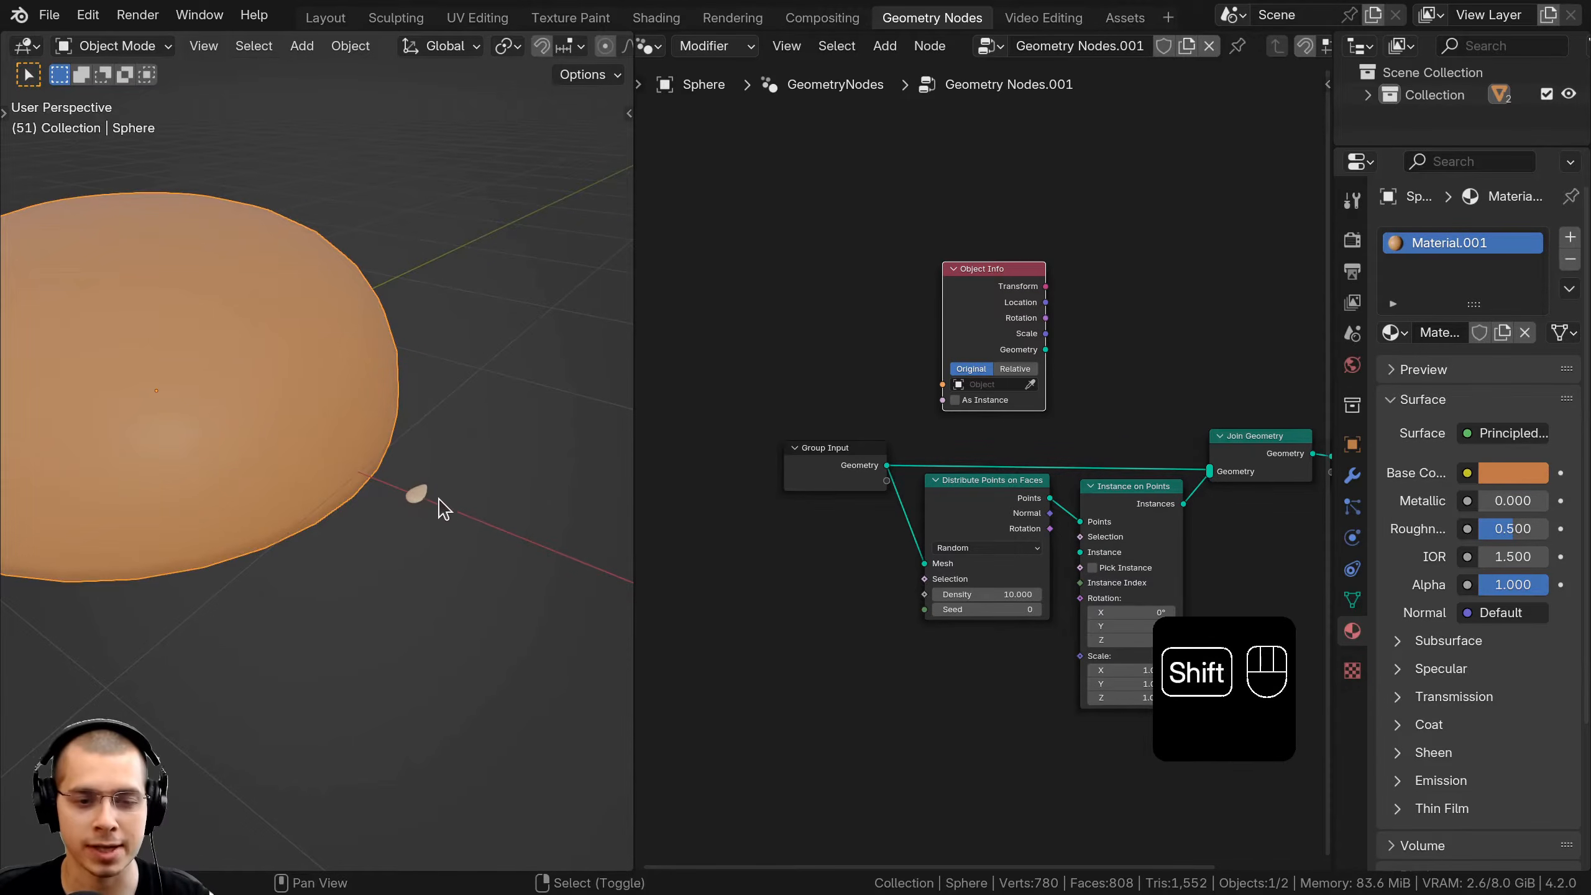
{"action": "key", "text": "shift+a"}
{"action": "left_click", "coordinate": [840, 206]}
{"action": "type", "text": "coll"}
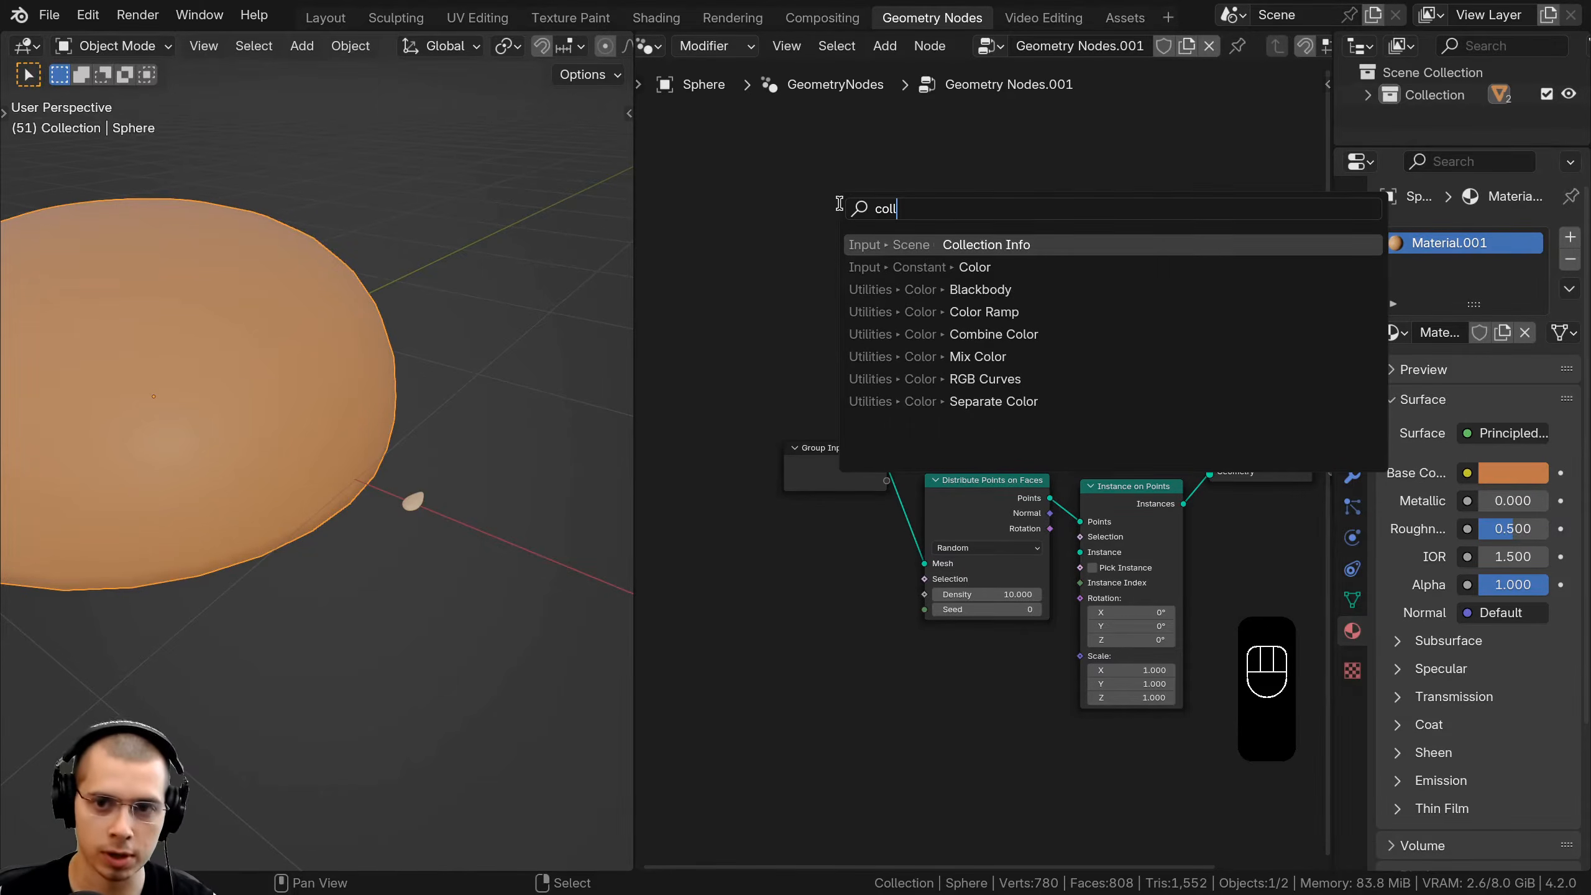
{"action": "key", "text": "Return"}
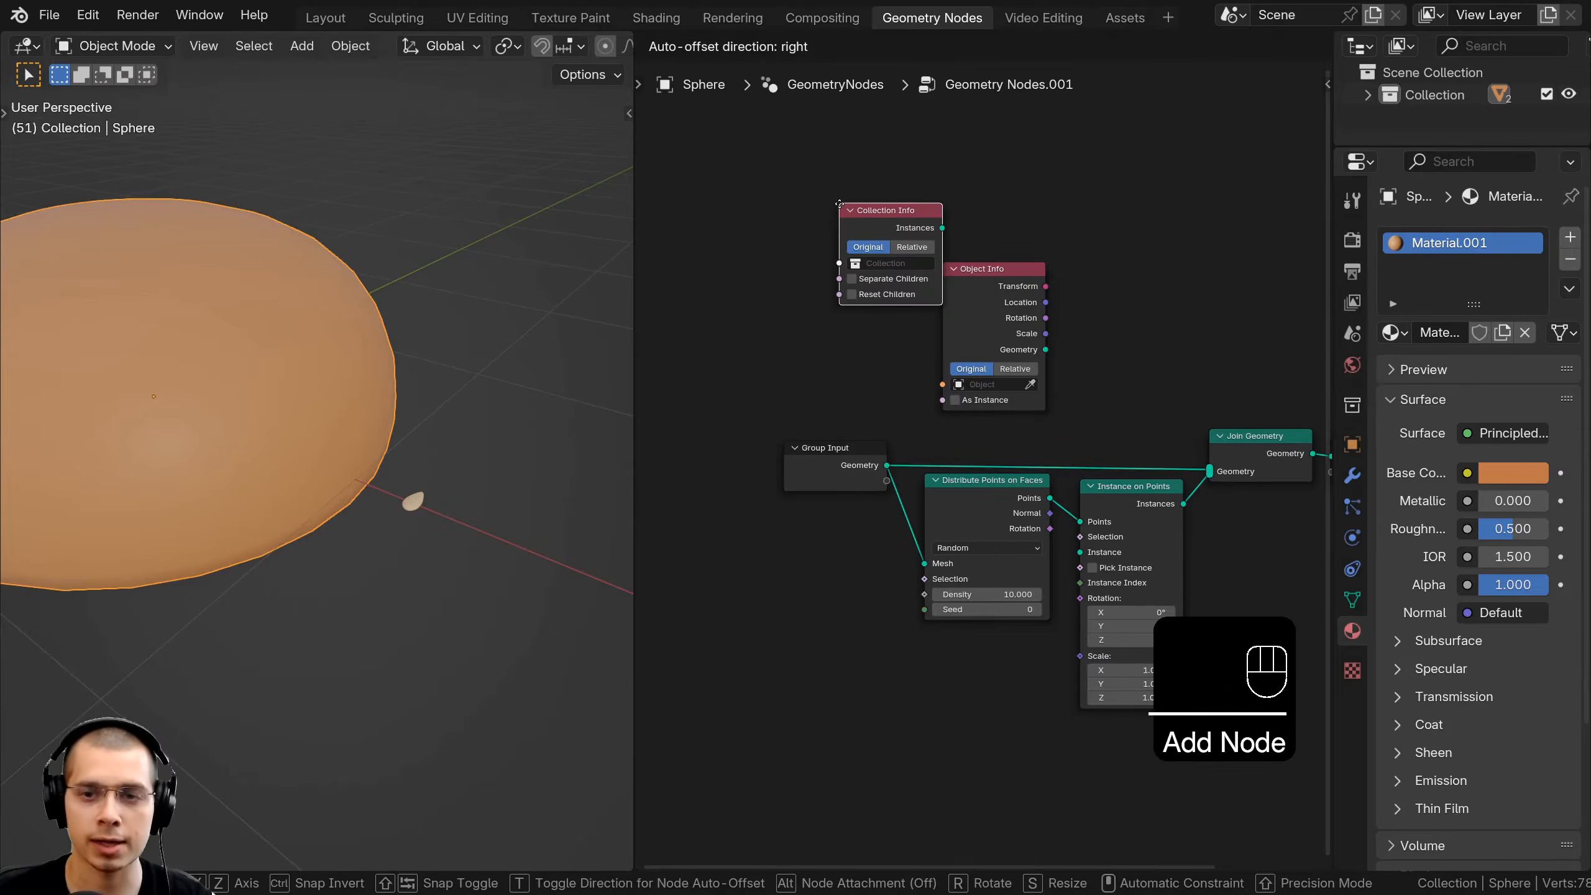
{"action": "left_click", "coordinate": [806, 281]}
{"action": "scroll", "coordinate": [828, 268], "scroll_direction": "up", "scroll_amount": 3}
{"action": "middle_click_drag", "start_coordinate": [852, 263], "coordinate": [842, 264]}
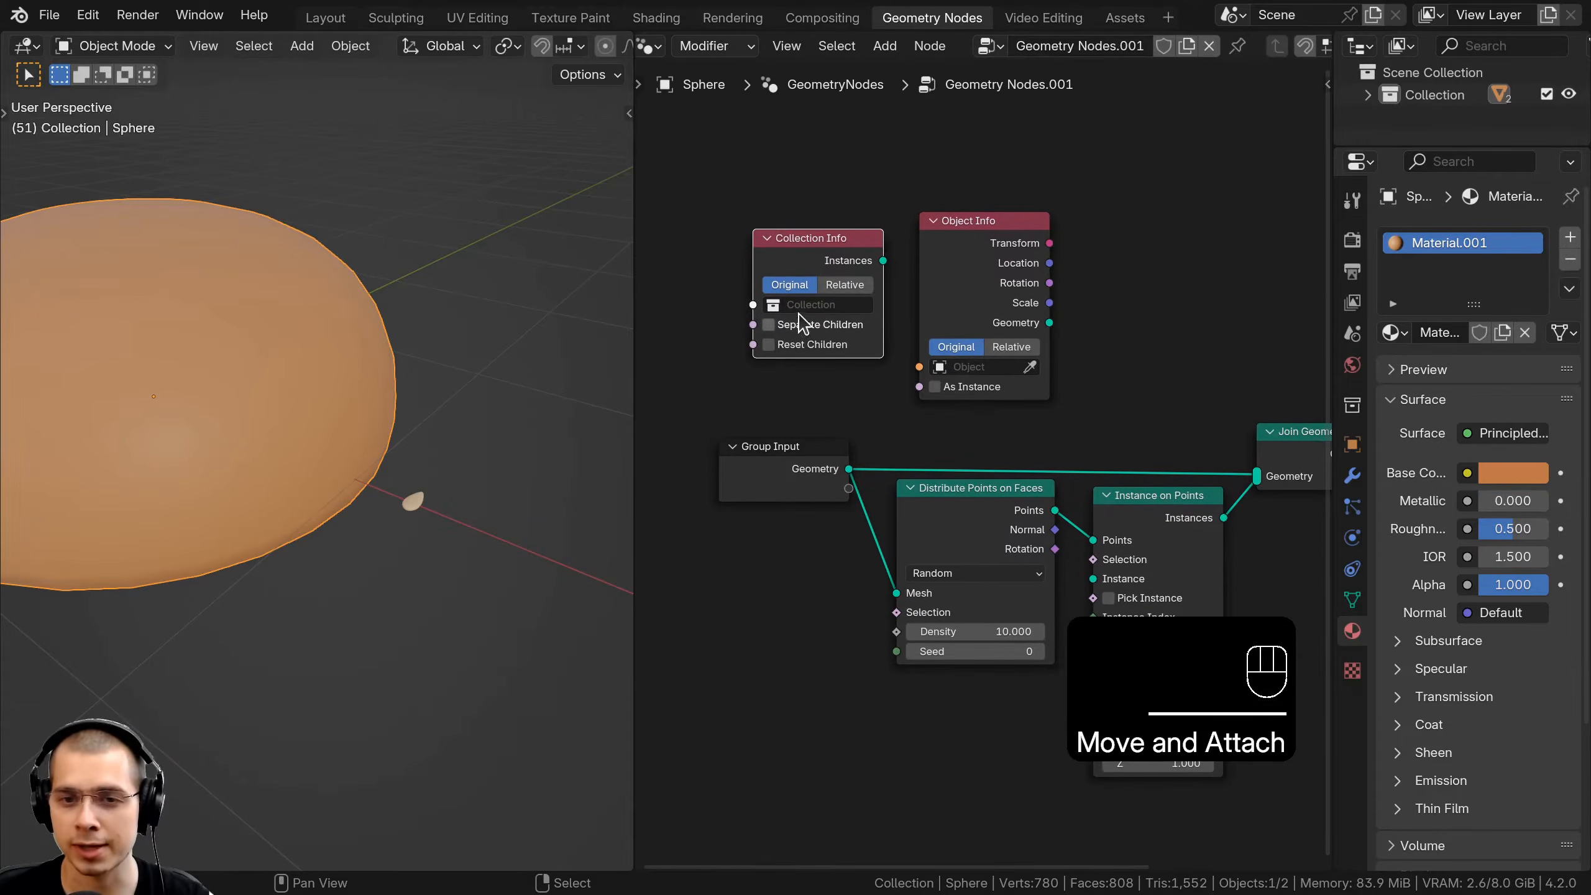
Open the collection choices of the Collection Info node, leave them unset, and delete the node
{"action": "left_click", "coordinate": [802, 307]}
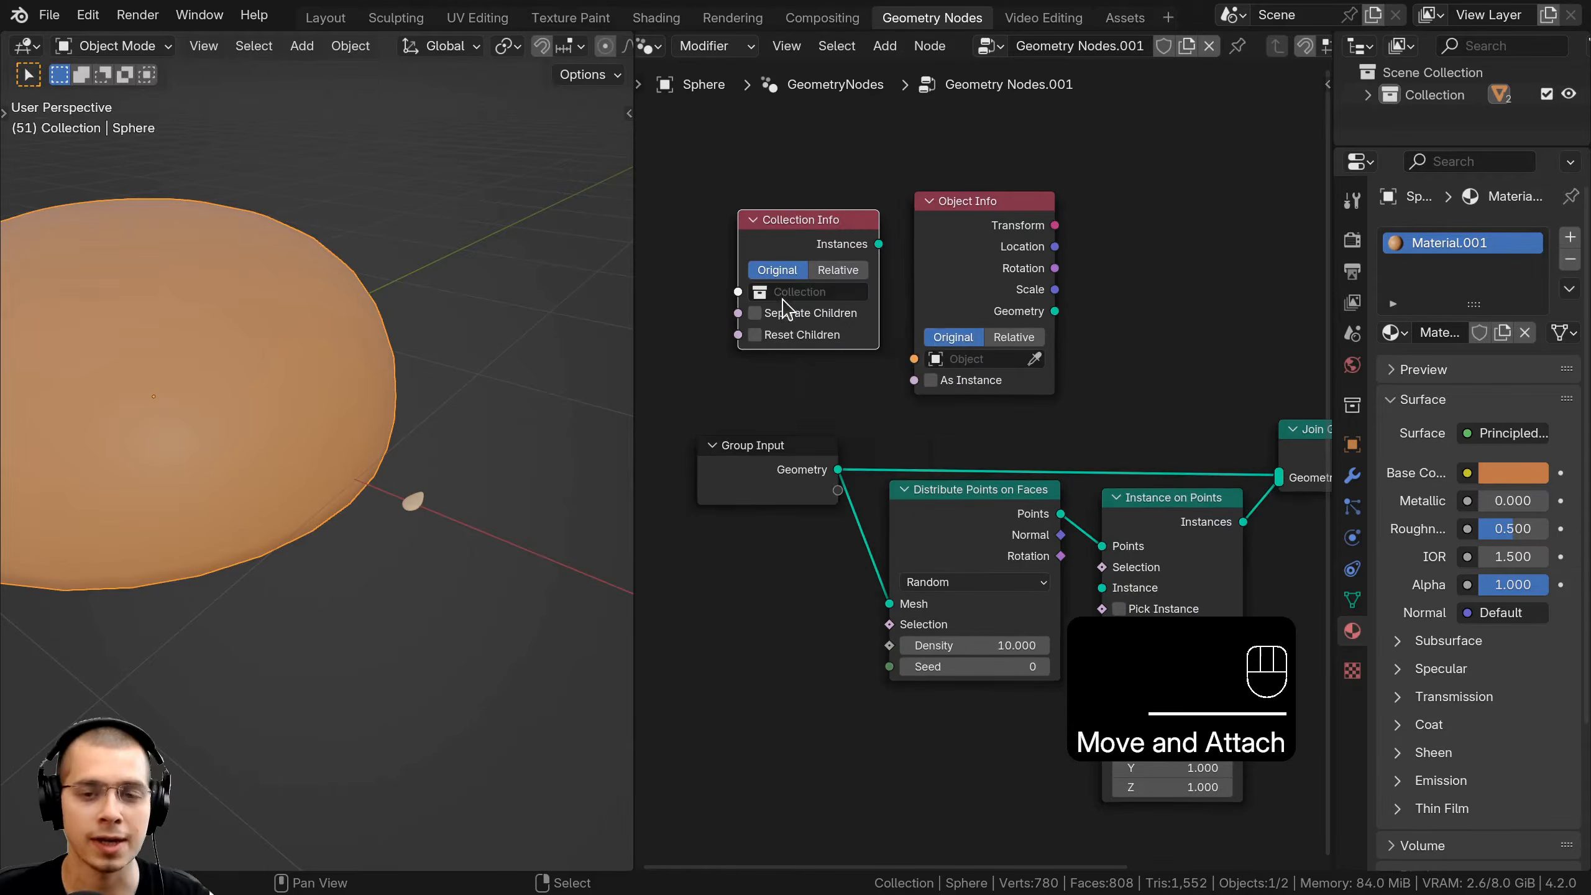
{"action": "left_click", "coordinate": [786, 293]}
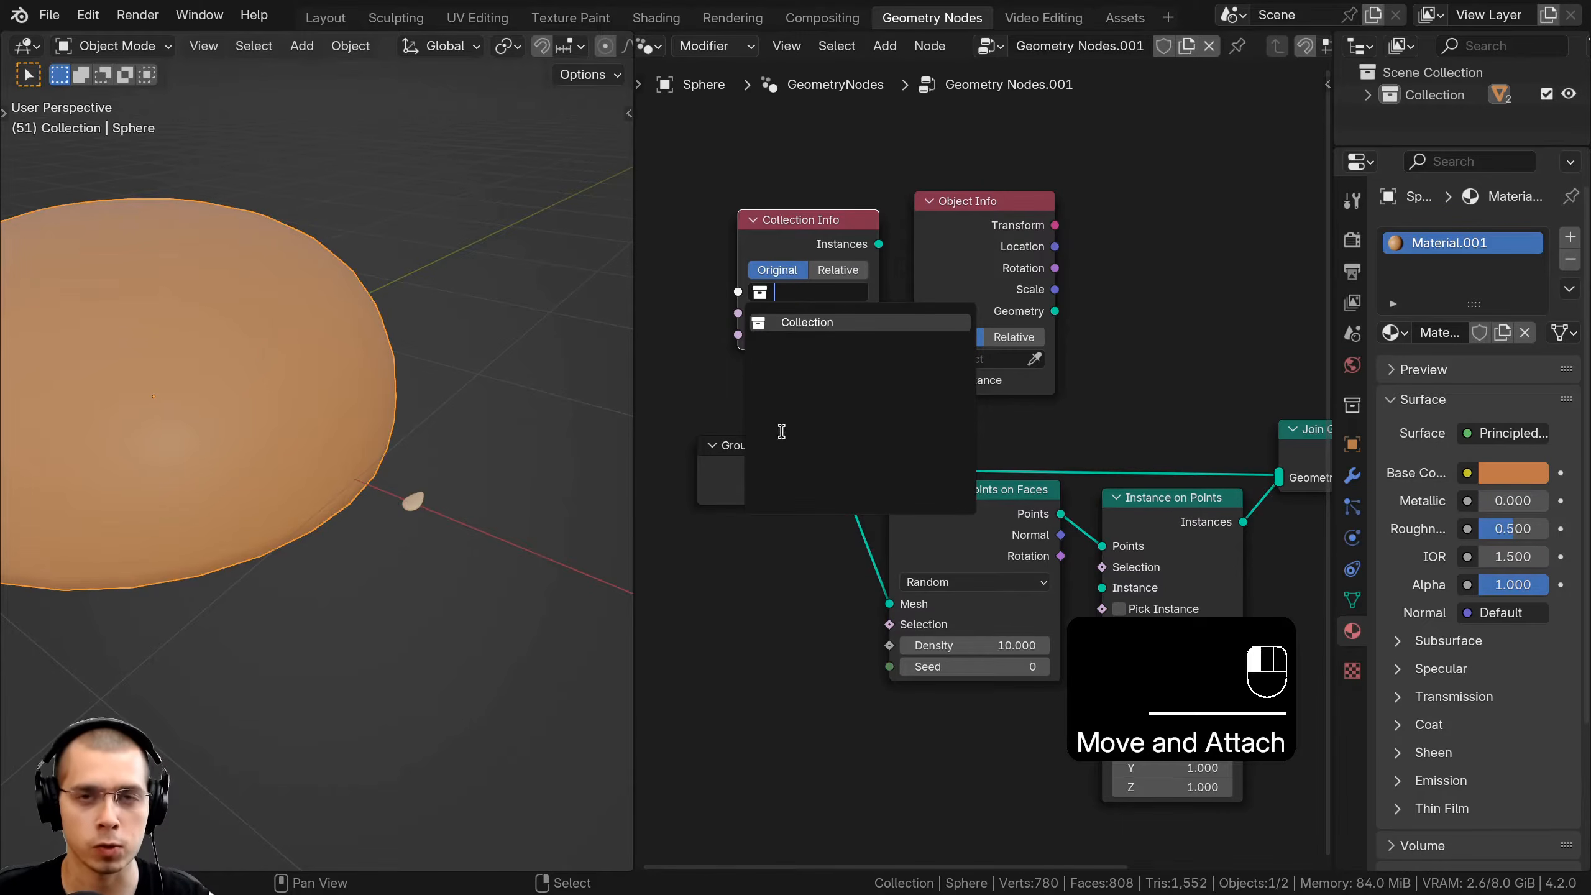
{"action": "left_click", "coordinate": [524, 384]}
{"action": "middle_click_drag", "start_coordinate": [827, 241], "coordinate": [821, 231]}
{"action": "key", "text": "x"}
Position the Object Info node above Distribute Points on Faces and pick the seed, Cylinder, as its object
{"action": "middle_click_drag", "start_coordinate": [940, 238], "coordinate": [760, 238]}
{"action": "left_click_drag", "start_coordinate": [826, 239], "coordinate": [843, 236]}
{"action": "middle_click_drag", "start_coordinate": [798, 433], "coordinate": [822, 421]}
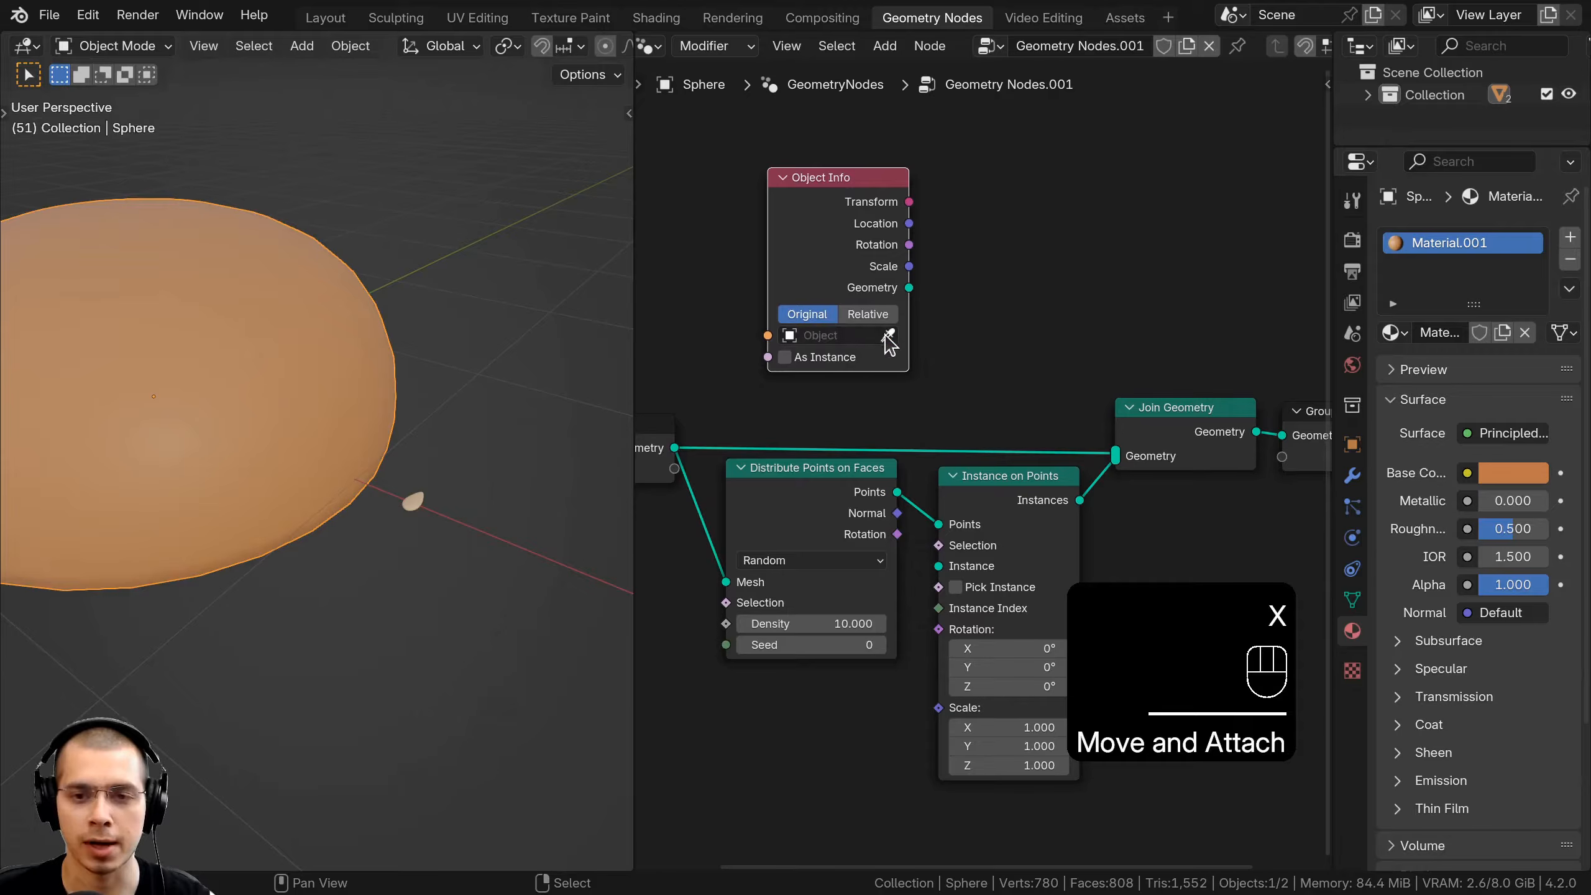
{"action": "left_click", "coordinate": [411, 504]}
{"action": "left_click_drag", "start_coordinate": [851, 247], "coordinate": [853, 245]}
{"action": "middle_click_drag", "start_coordinate": [823, 219], "coordinate": [816, 210]}
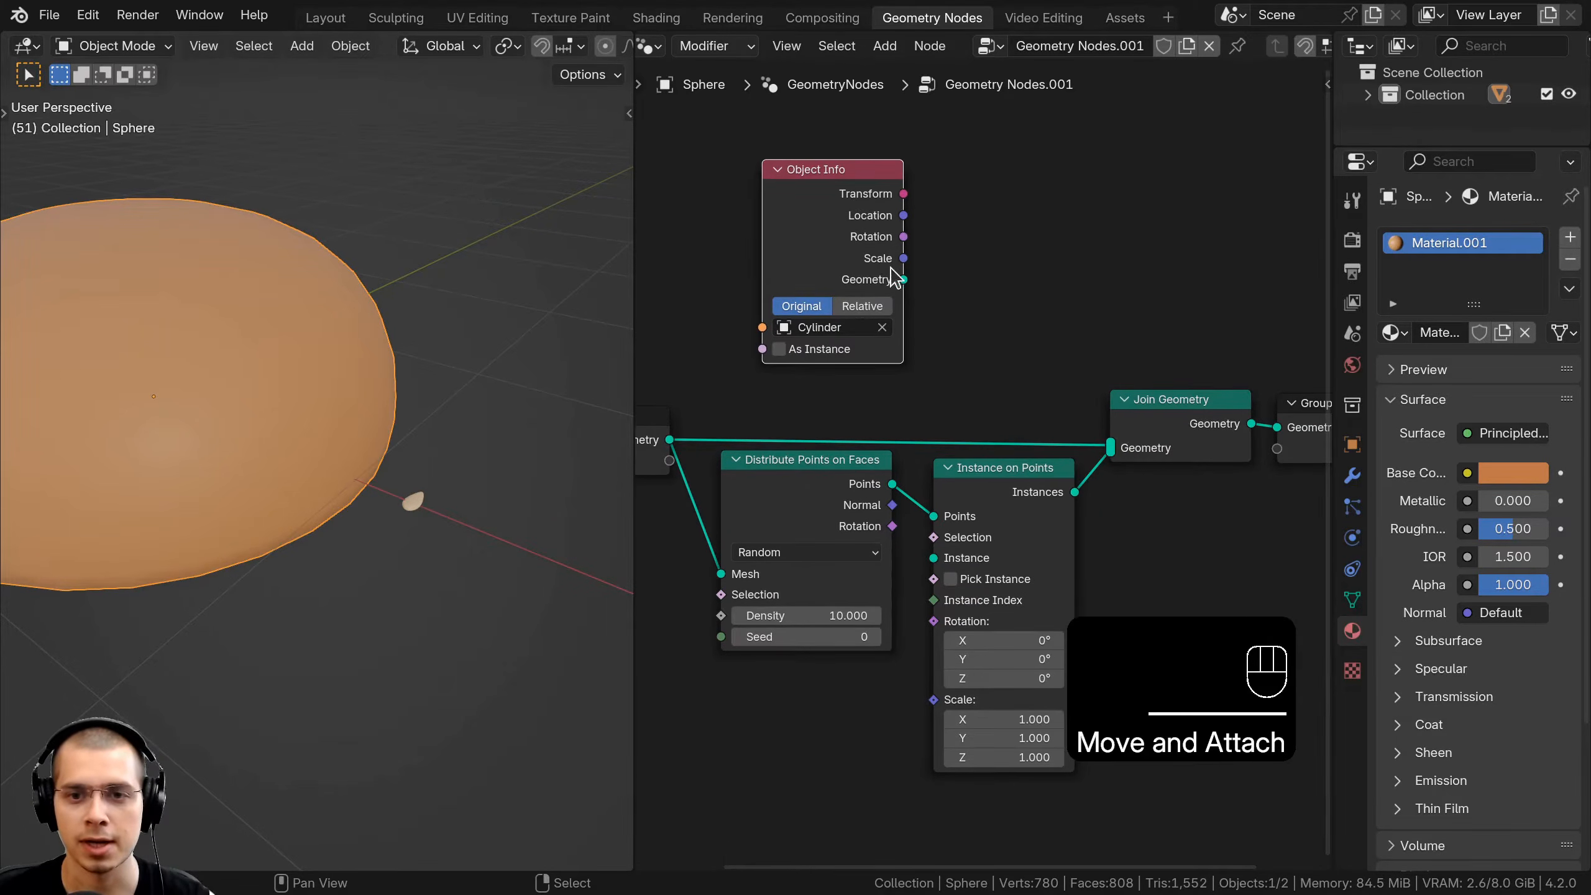
Connect Object Info's Geometry output to the Instance input of Instance on Points, and tidy the Object Info node's position
{"action": "scroll", "coordinate": [891, 271], "scroll_direction": "up", "scroll_amount": 1}
{"action": "middle_click_drag", "start_coordinate": [900, 290], "coordinate": [890, 219]}
{"action": "left_click_drag", "start_coordinate": [892, 206], "coordinate": [865, 205]}
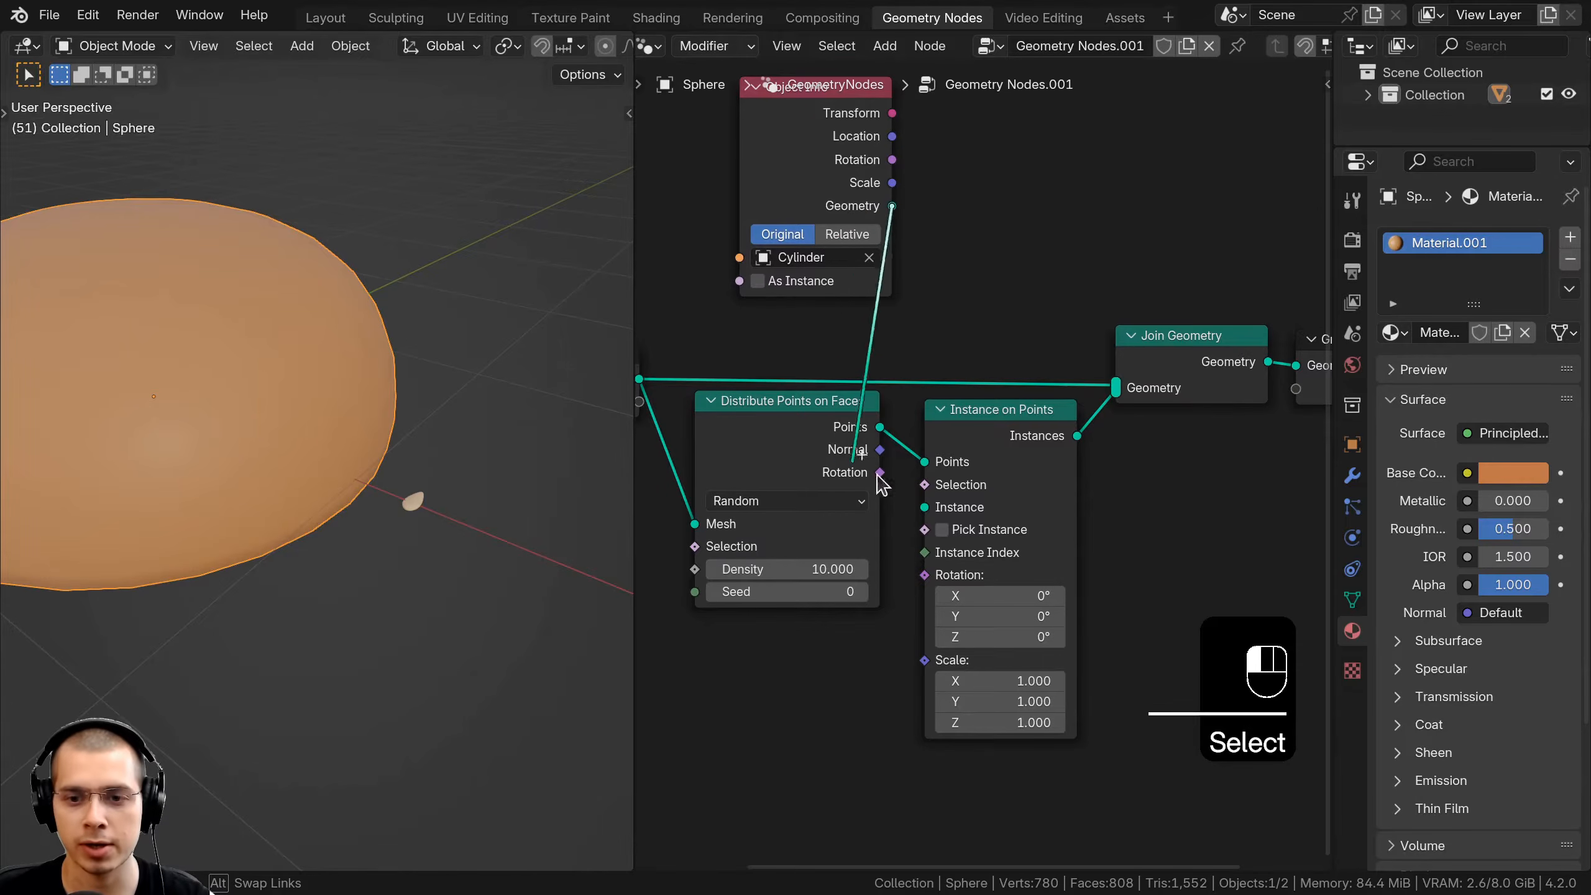
{"action": "left_click_drag", "start_coordinate": [918, 507], "coordinate": [920, 509]}
{"action": "scroll", "coordinate": [760, 384], "scroll_direction": "down", "scroll_amount": 1}
{"action": "middle_click_drag", "start_coordinate": [760, 384], "coordinate": [907, 456]}
{"action": "left_click_drag", "start_coordinate": [923, 275], "coordinate": [885, 316]}
{"action": "scroll", "coordinate": [268, 359], "scroll_direction": "down", "scroll_amount": 1}
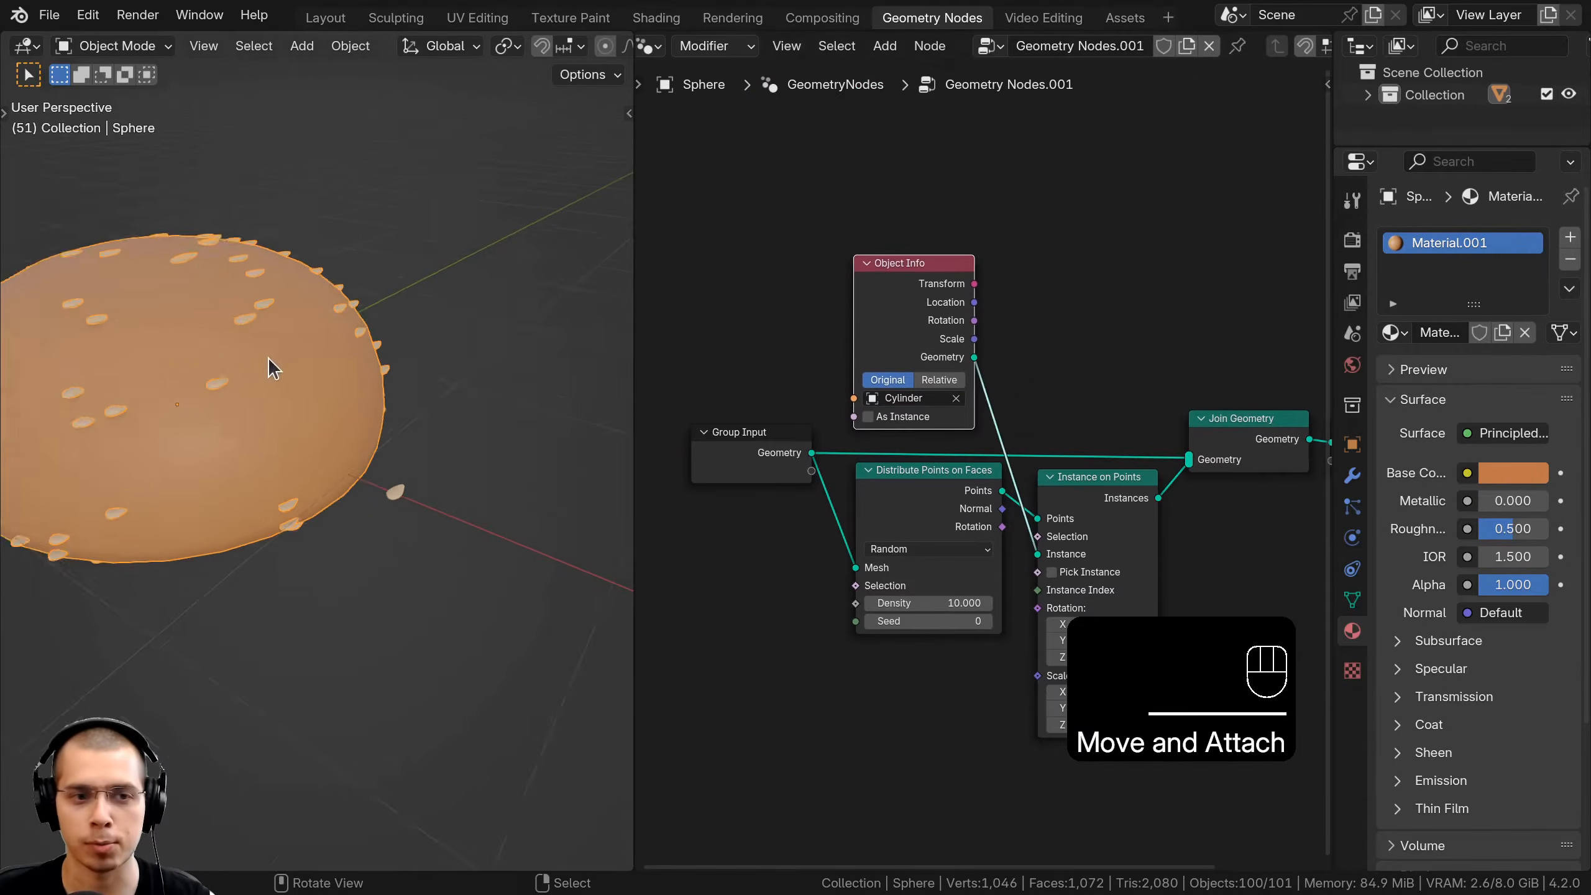
Examine the scattered seeds and the original seed's offset from its origin, toggling between Edit Mode and Object Mode
{"action": "middle_click_drag", "start_coordinate": [268, 359], "coordinate": [370, 411], "text": "shift"}
{"action": "middle_click_drag", "start_coordinate": [364, 414], "coordinate": [351, 501]}
{"action": "scroll", "coordinate": [351, 503], "scroll_direction": "up", "scroll_amount": 2}
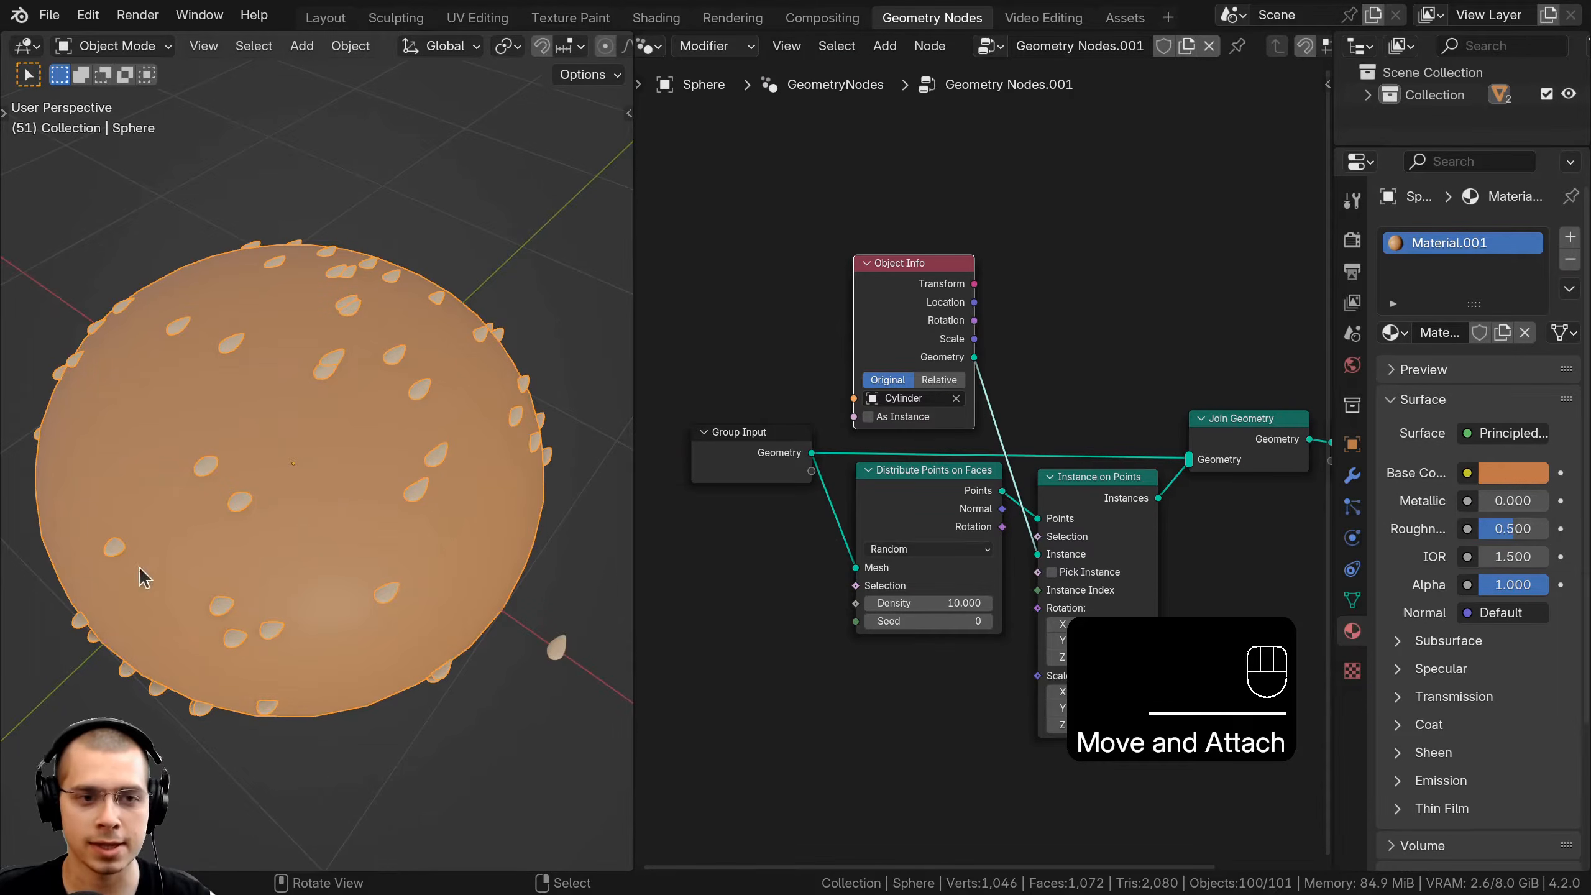
{"action": "middle_click_drag", "start_coordinate": [140, 568], "coordinate": [341, 433]}
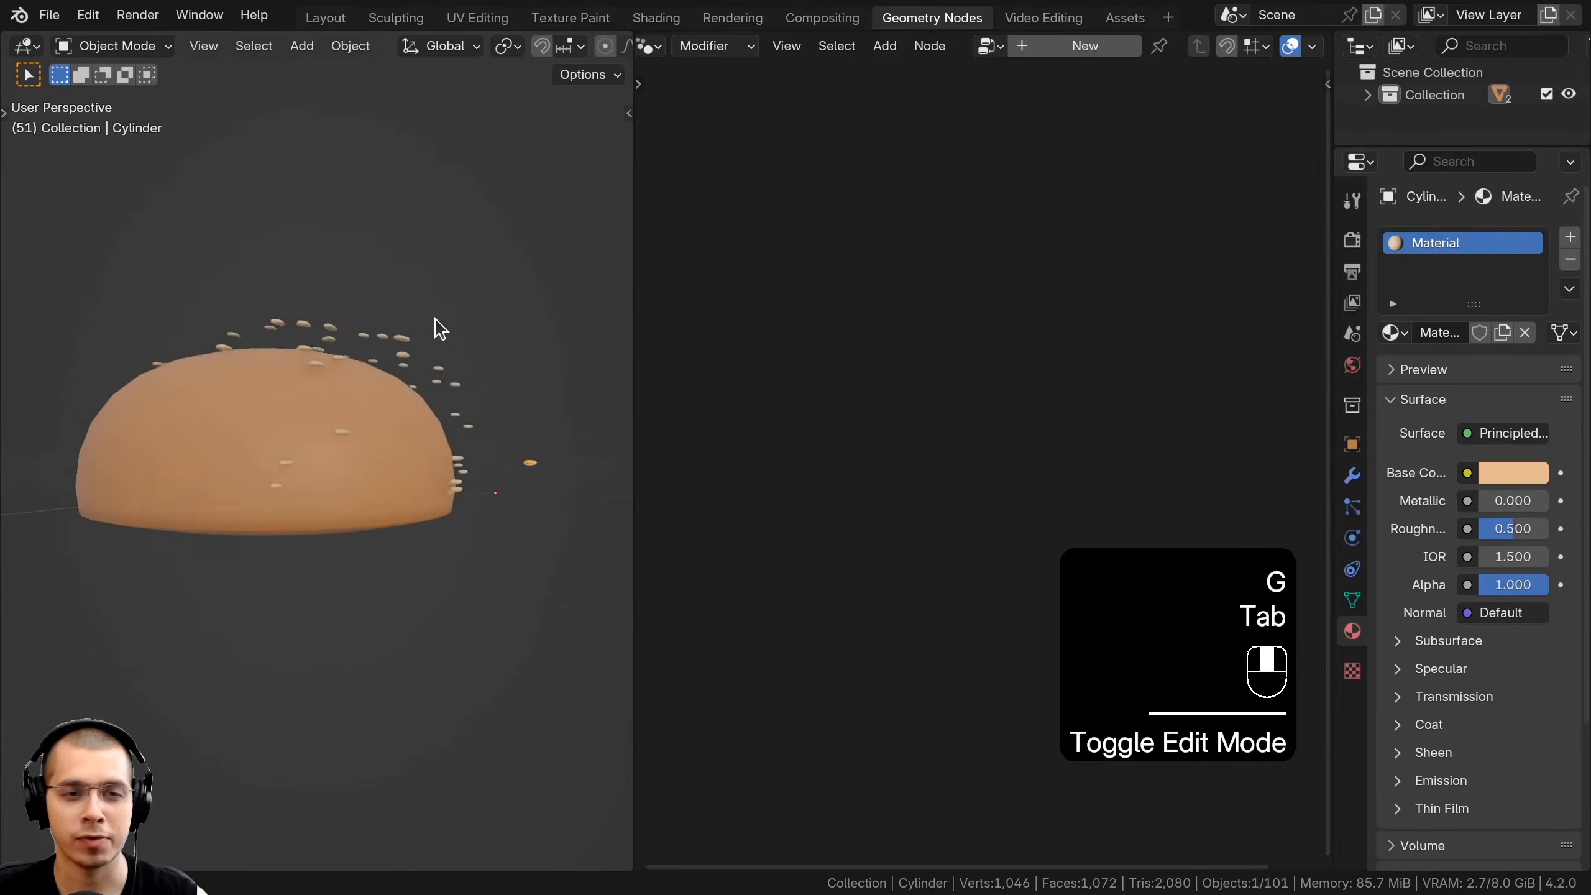
{"action": "middle_click_drag", "start_coordinate": [441, 327], "coordinate": [416, 370], "text": "shift"}
{"action": "key", "text": "Tab"}
{"action": "middle_click_drag", "start_coordinate": [618, 527], "coordinate": [522, 483], "text": "shift"}
{"action": "key", "text": "Tab"}
{"action": "scroll", "coordinate": [329, 467], "scroll_direction": "up", "scroll_amount": 4}
{"action": "middle_click_drag", "start_coordinate": [326, 466], "coordinate": [284, 462], "text": "shift"}
{"action": "scroll", "coordinate": [376, 452], "scroll_direction": "up", "scroll_amount": 2}
{"action": "key", "text": "Tab"}
{"action": "key", "text": "Tab"}
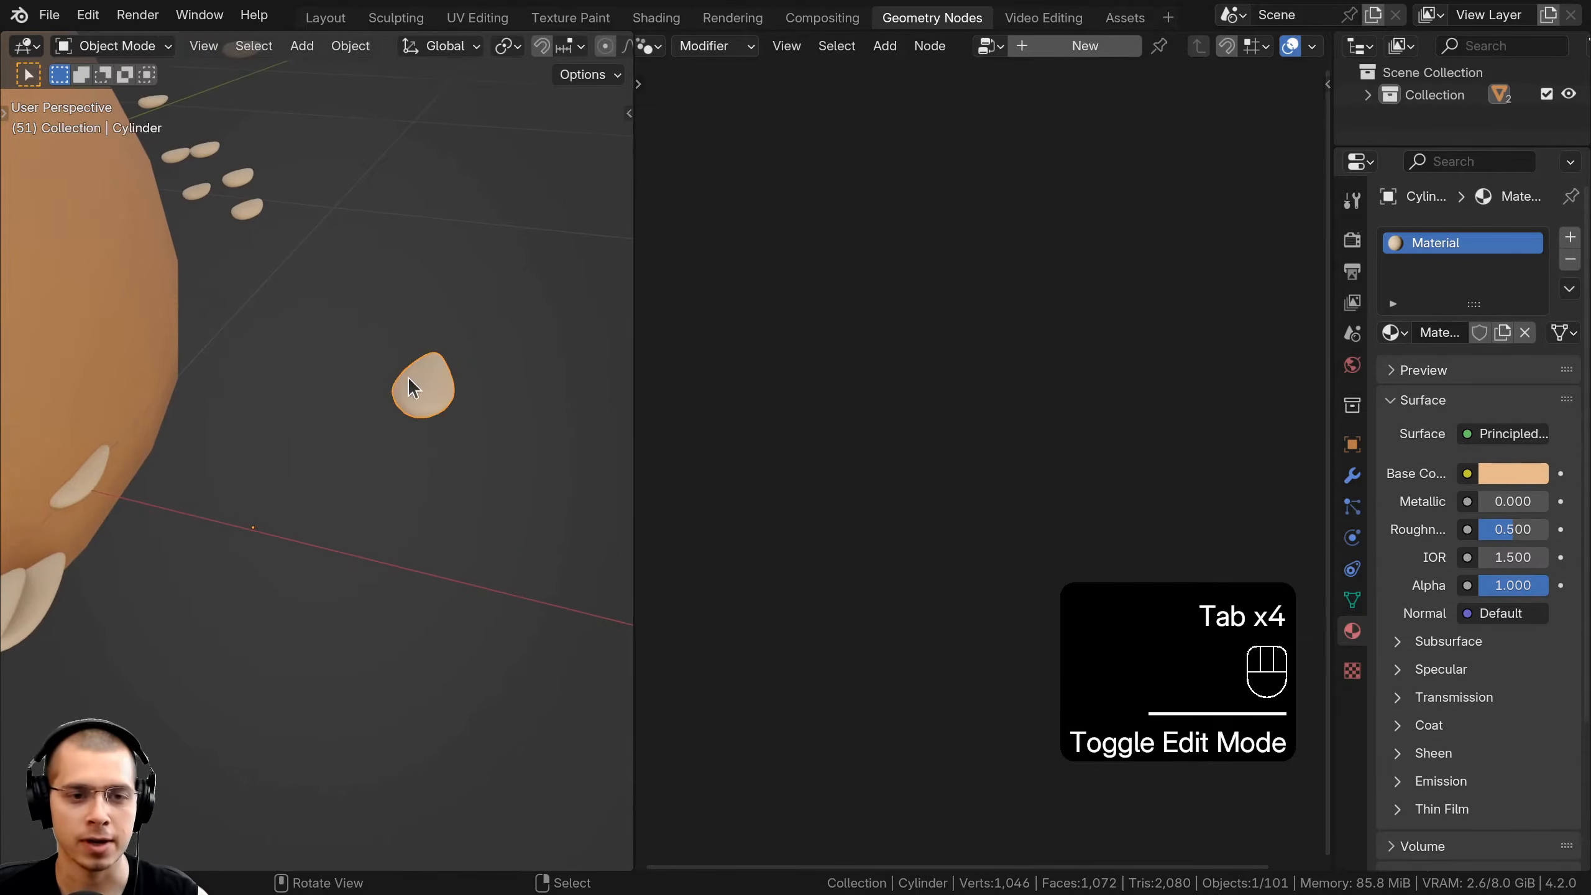
{"action": "key", "text": "g"}
{"action": "middle_click_drag", "start_coordinate": [266, 527], "coordinate": [320, 466], "text": "shift"}
{"action": "key", "text": "g"}
{"action": "right_click", "coordinate": [215, 472]}
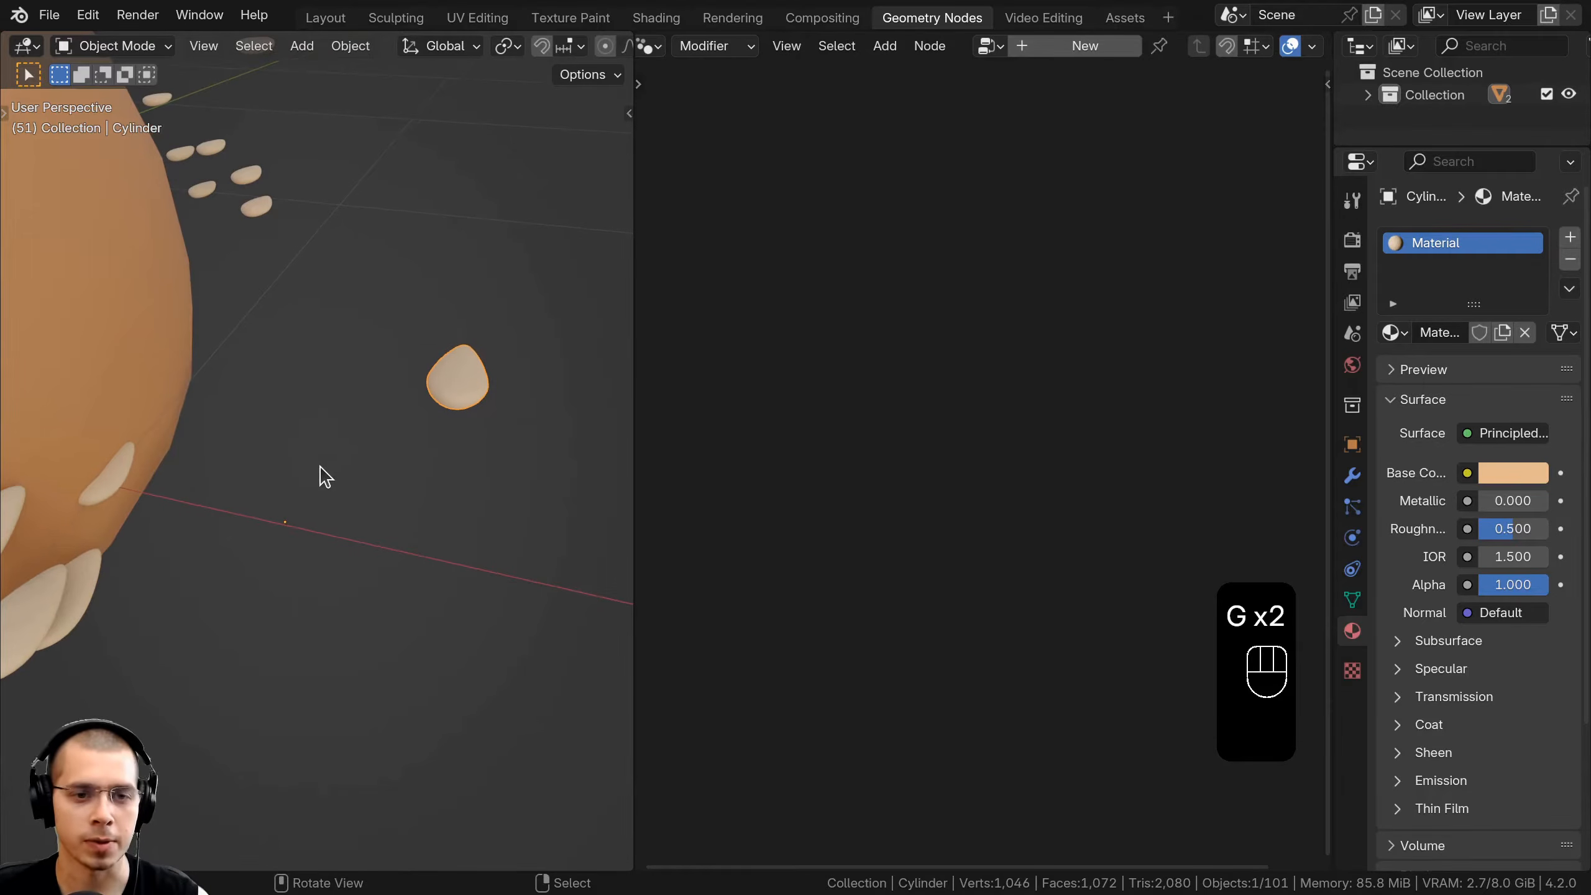
Set the seed's origin to its geometry and check it with a cancelled test move
{"action": "left_click", "coordinate": [349, 47]}
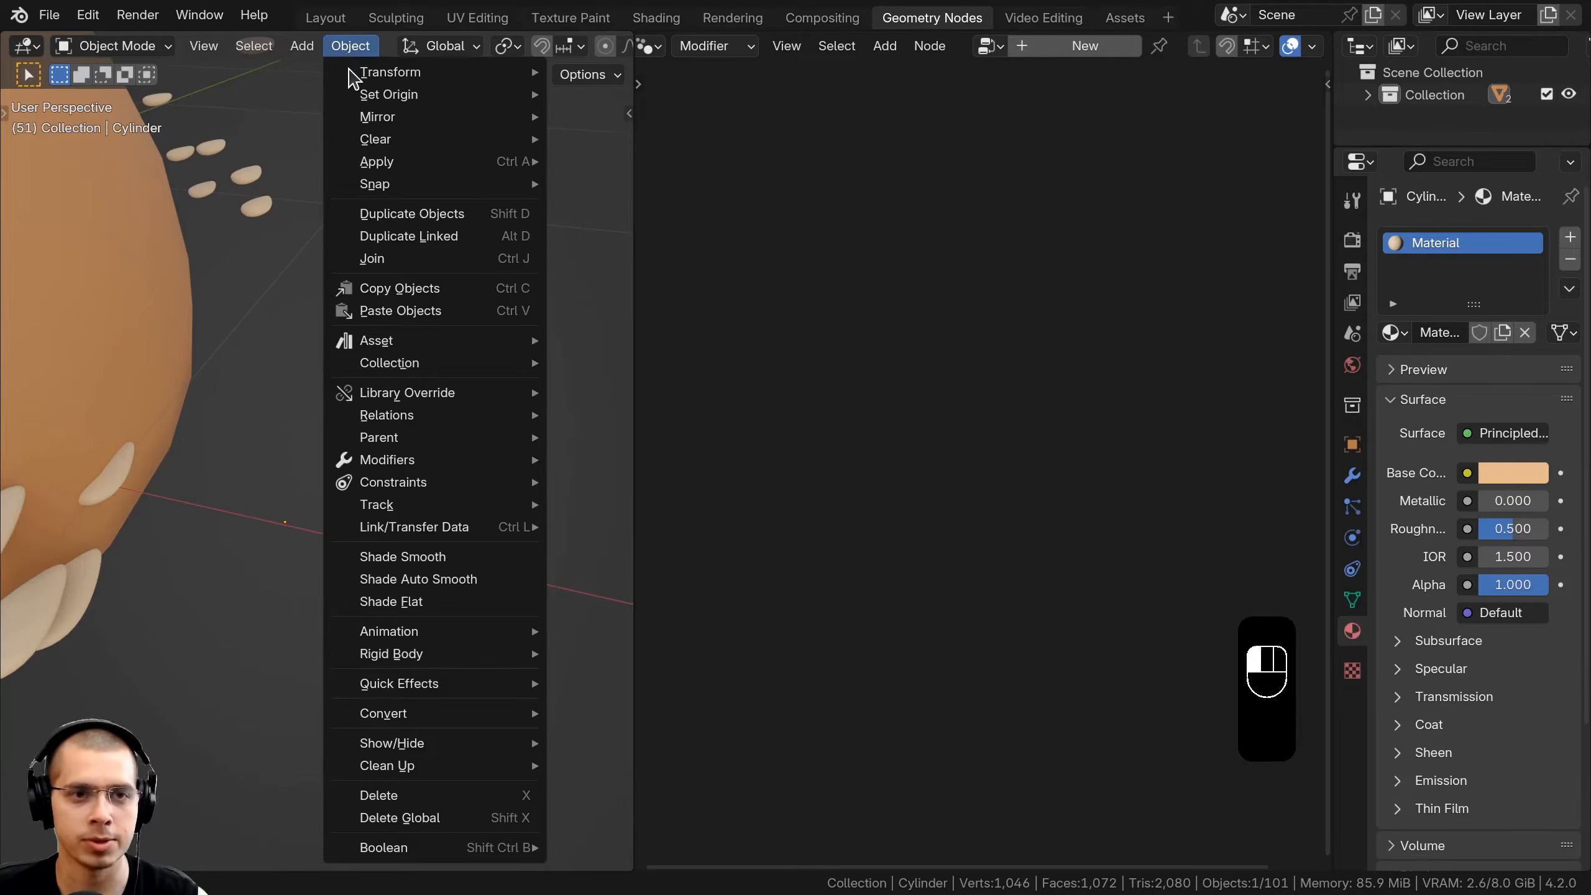
{"action": "mouse_move", "coordinate": [359, 90]}
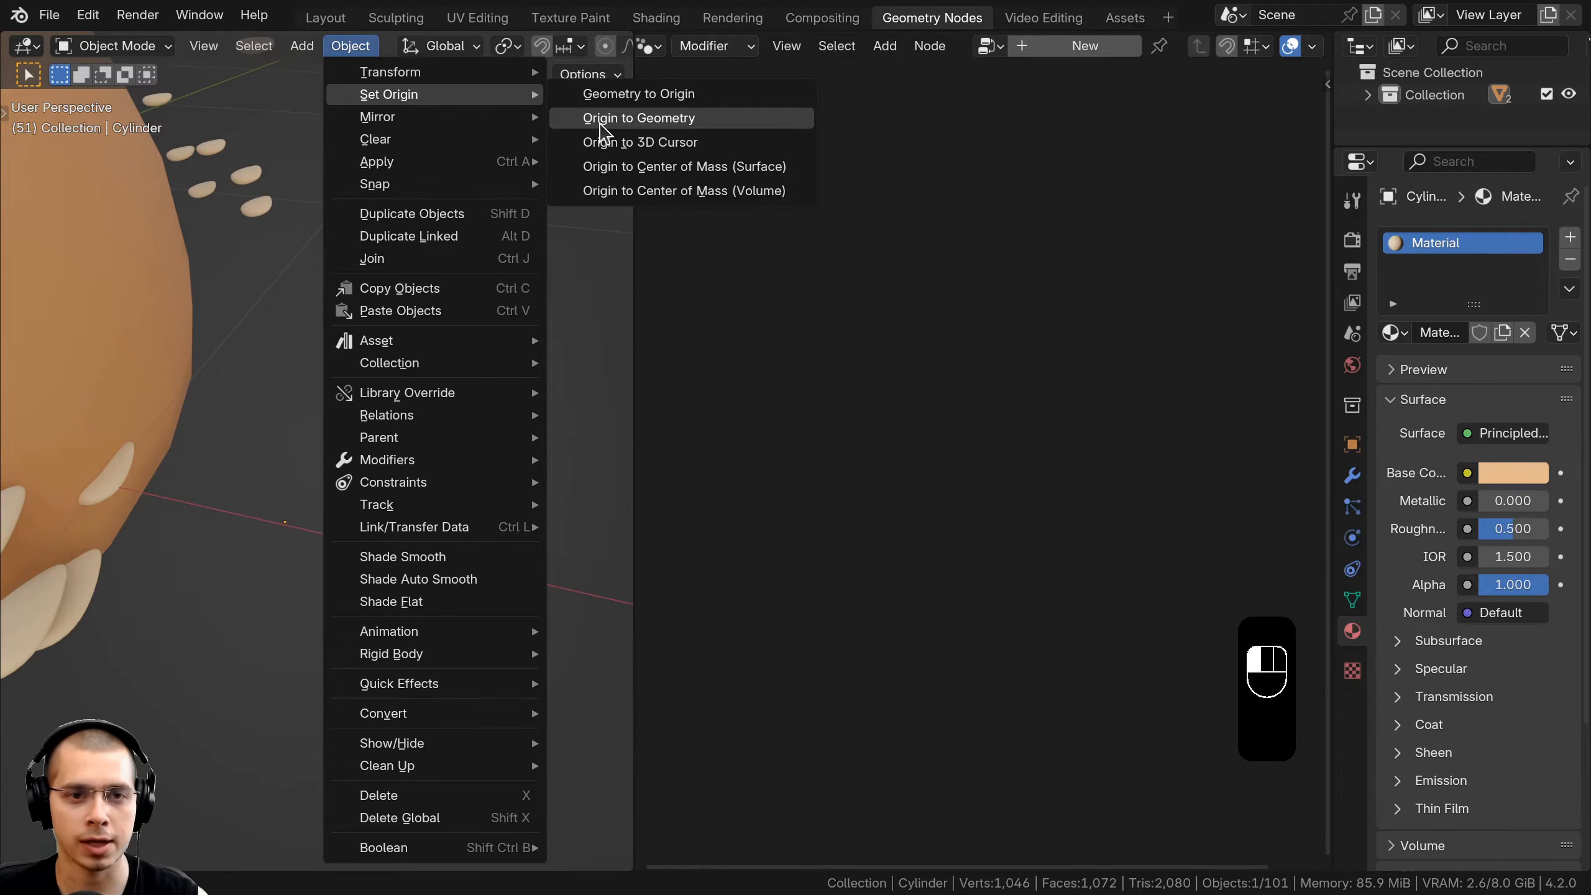
{"action": "left_click", "coordinate": [601, 124]}
{"action": "middle_click_drag", "start_coordinate": [407, 351], "coordinate": [432, 414]}
{"action": "key", "text": "g"}
{"action": "right_click", "coordinate": [432, 426]}
Select the bun again to bring back its geometry node tree, and frame the bun and its nodes
{"action": "scroll", "coordinate": [340, 440], "scroll_direction": "down", "scroll_amount": 5}
{"action": "middle_click_drag", "start_coordinate": [341, 440], "coordinate": [300, 411]}
{"action": "middle_click_drag", "start_coordinate": [301, 411], "coordinate": [464, 496], "text": "shift"}
{"action": "middle_click_drag", "start_coordinate": [463, 496], "coordinate": [596, 452], "text": "shift"}
{"action": "left_click", "coordinate": [437, 391]}
{"action": "middle_click_drag", "start_coordinate": [436, 391], "coordinate": [383, 390], "text": "shift"}
{"action": "middle_click_drag", "start_coordinate": [960, 417], "coordinate": [1012, 468]}
{"action": "scroll", "coordinate": [993, 494], "scroll_direction": "up", "scroll_amount": 2}
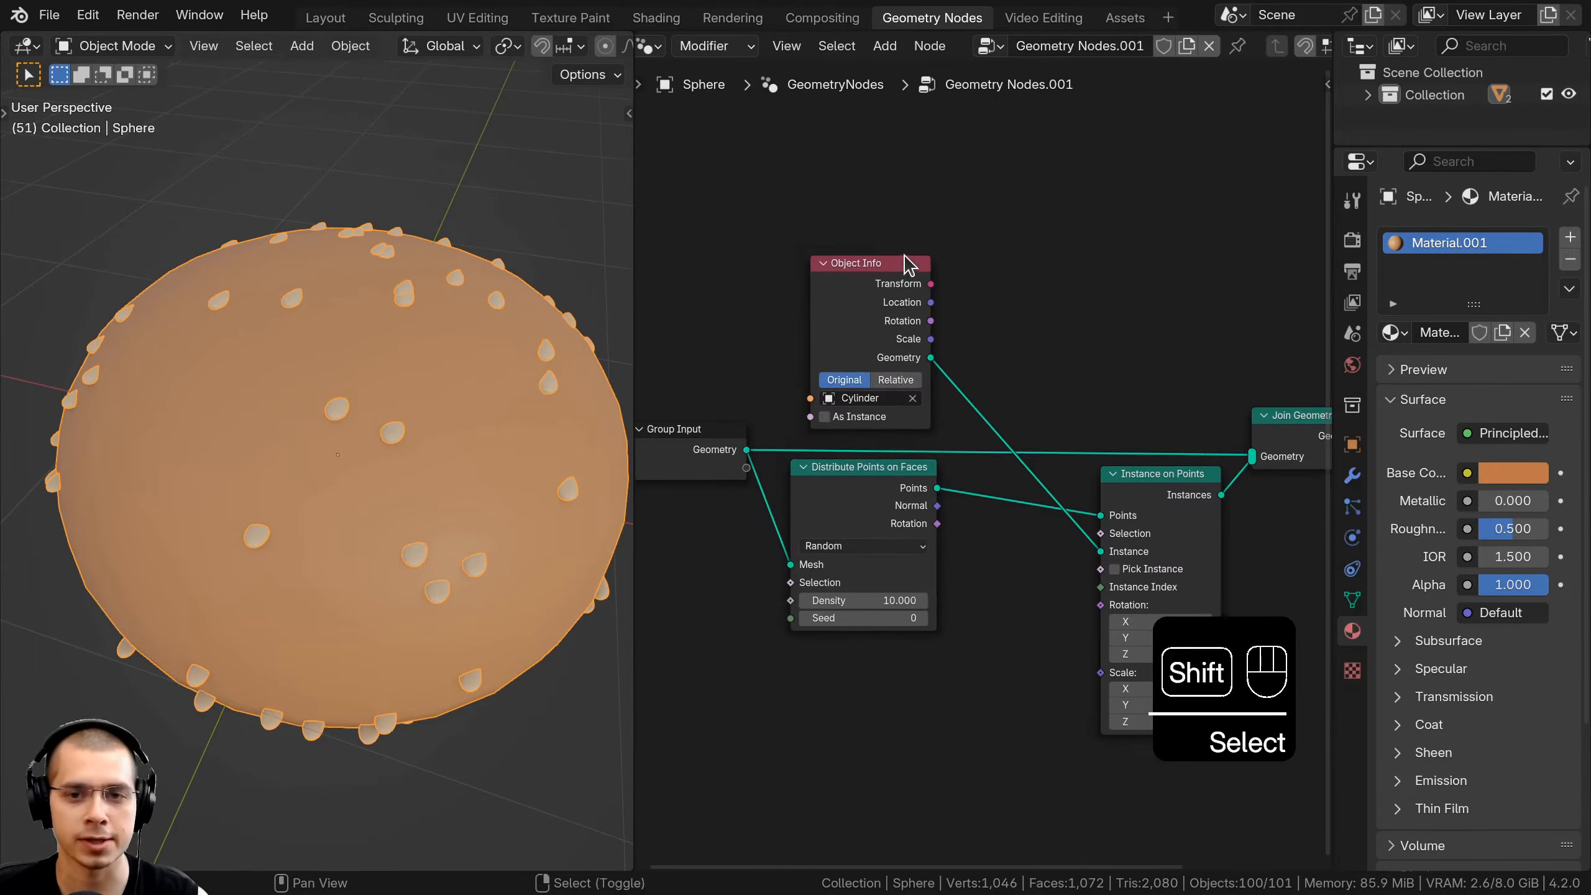
Add a Collection Info node above Object Info and set its collection to seeds
{"action": "key", "text": "shift+a"}
{"action": "left_click", "coordinate": [914, 207]}
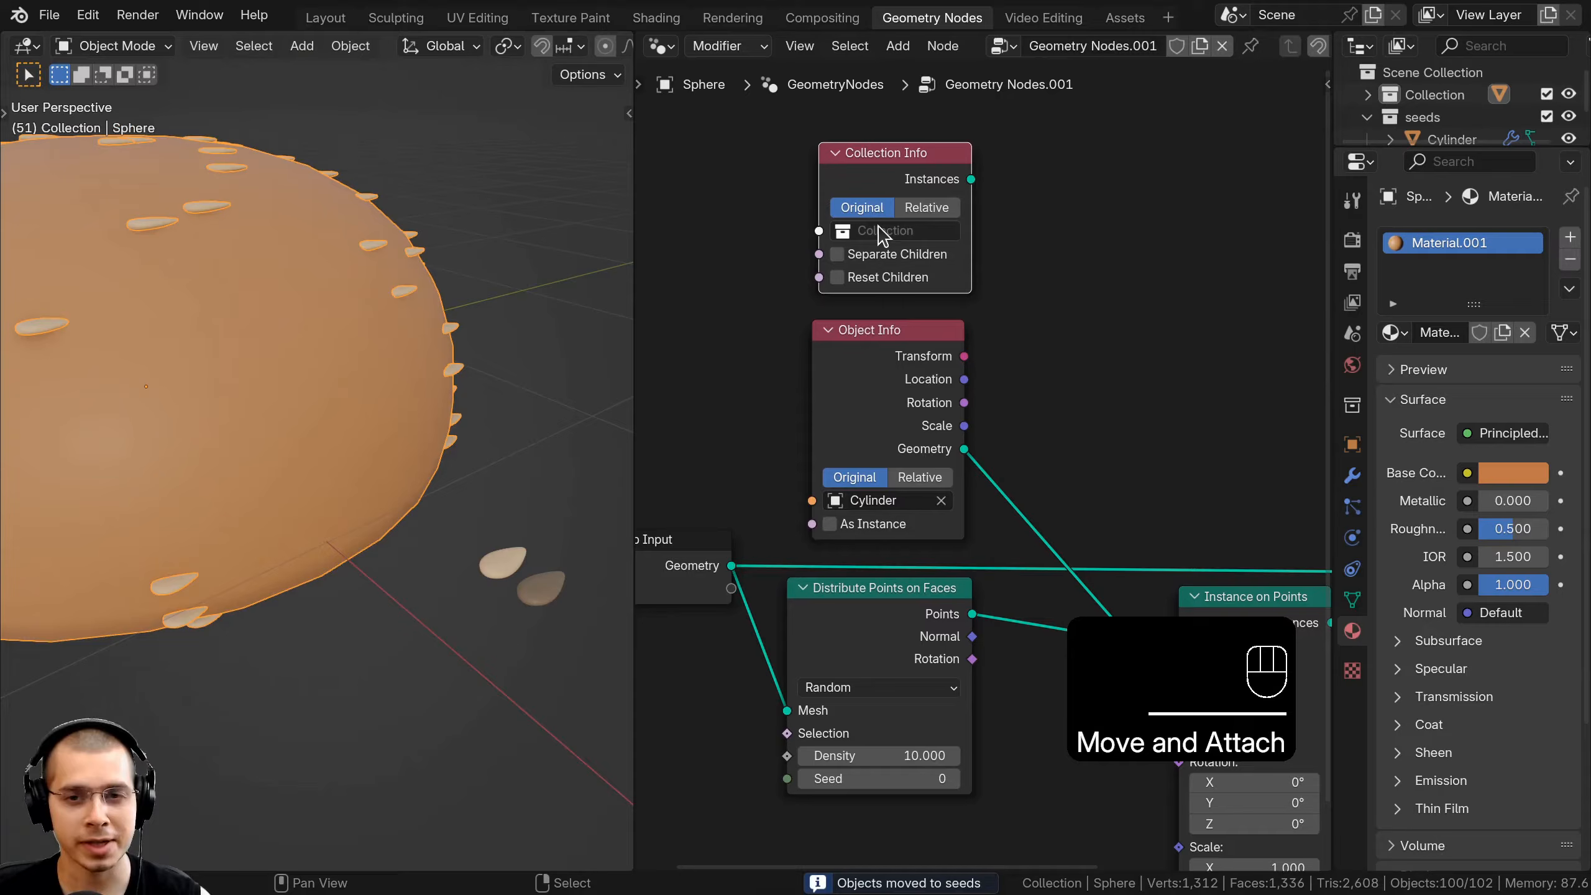
{"action": "left_click", "coordinate": [877, 232]}
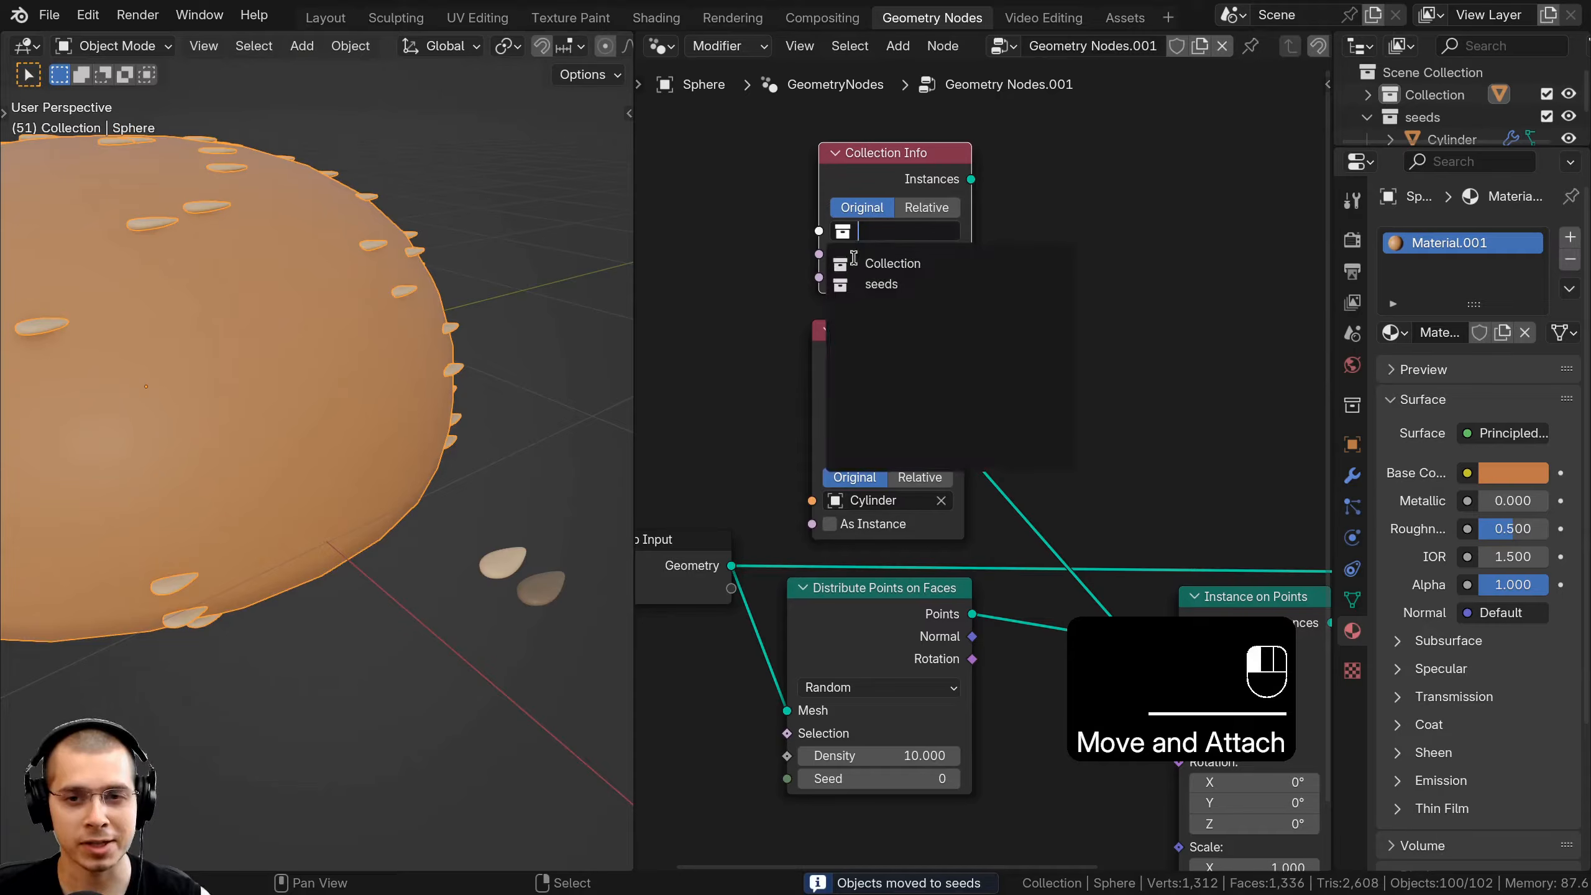
{"action": "left_click", "coordinate": [877, 285]}
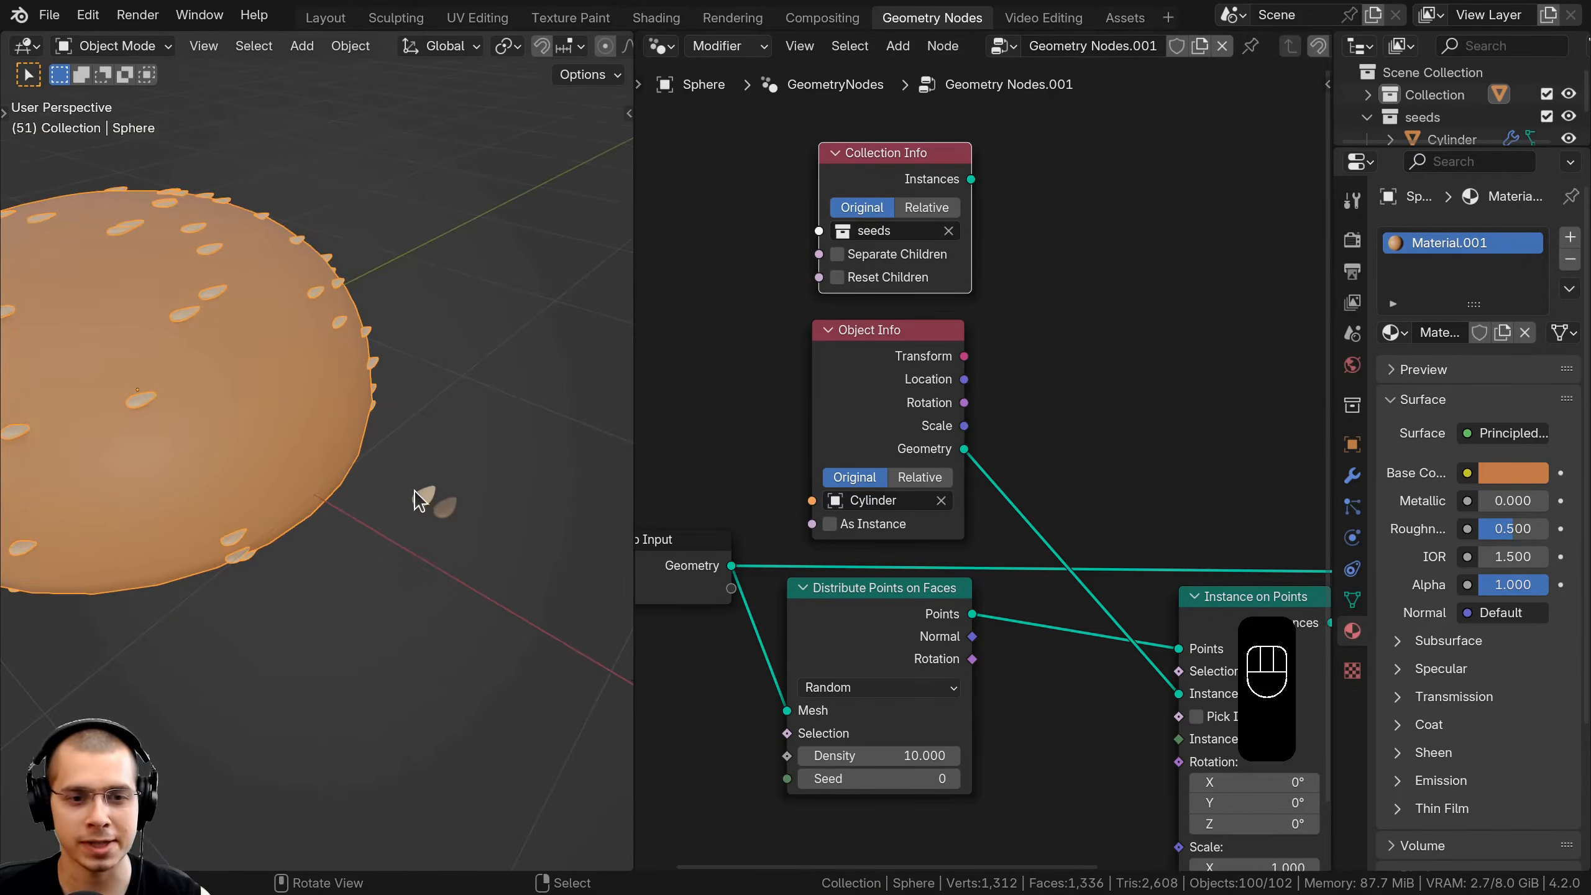
Shift the Collection Info node slightly and choose the seeds collection in it again
{"action": "left_click", "coordinate": [415, 495]}
{"action": "right_click", "coordinate": [419, 500]}
{"action": "right_click", "coordinate": [344, 376]}
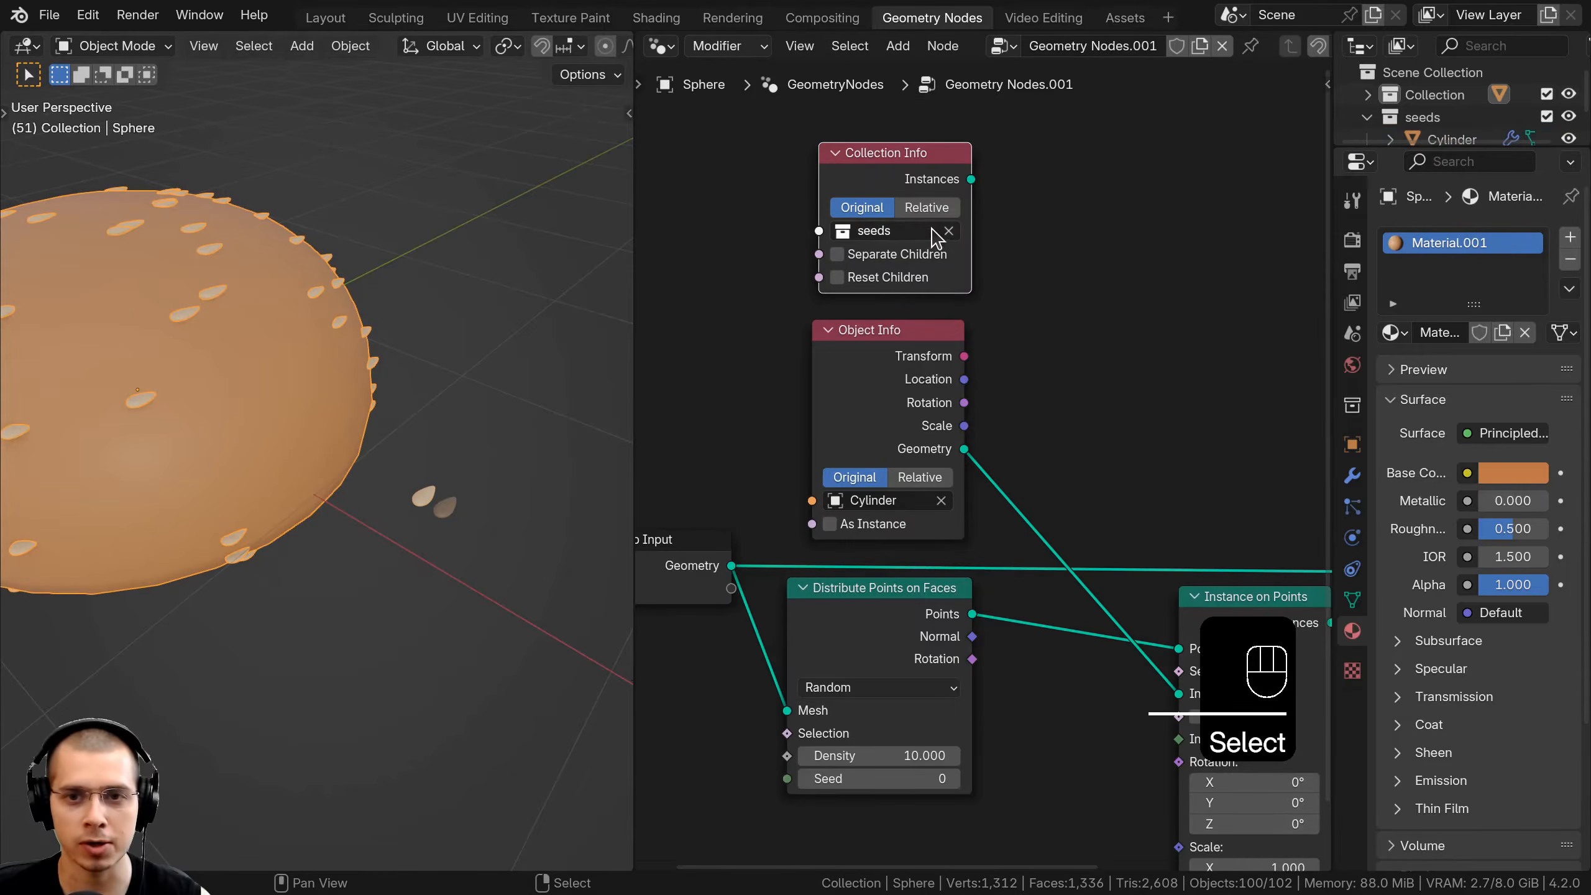
{"action": "middle_click_drag", "start_coordinate": [934, 238], "coordinate": [919, 223]}
{"action": "scroll", "coordinate": [914, 220], "scroll_direction": "down", "scroll_amount": 1}
{"action": "left_click_drag", "start_coordinate": [883, 172], "coordinate": [860, 187]}
{"action": "left_click", "coordinate": [838, 227]}
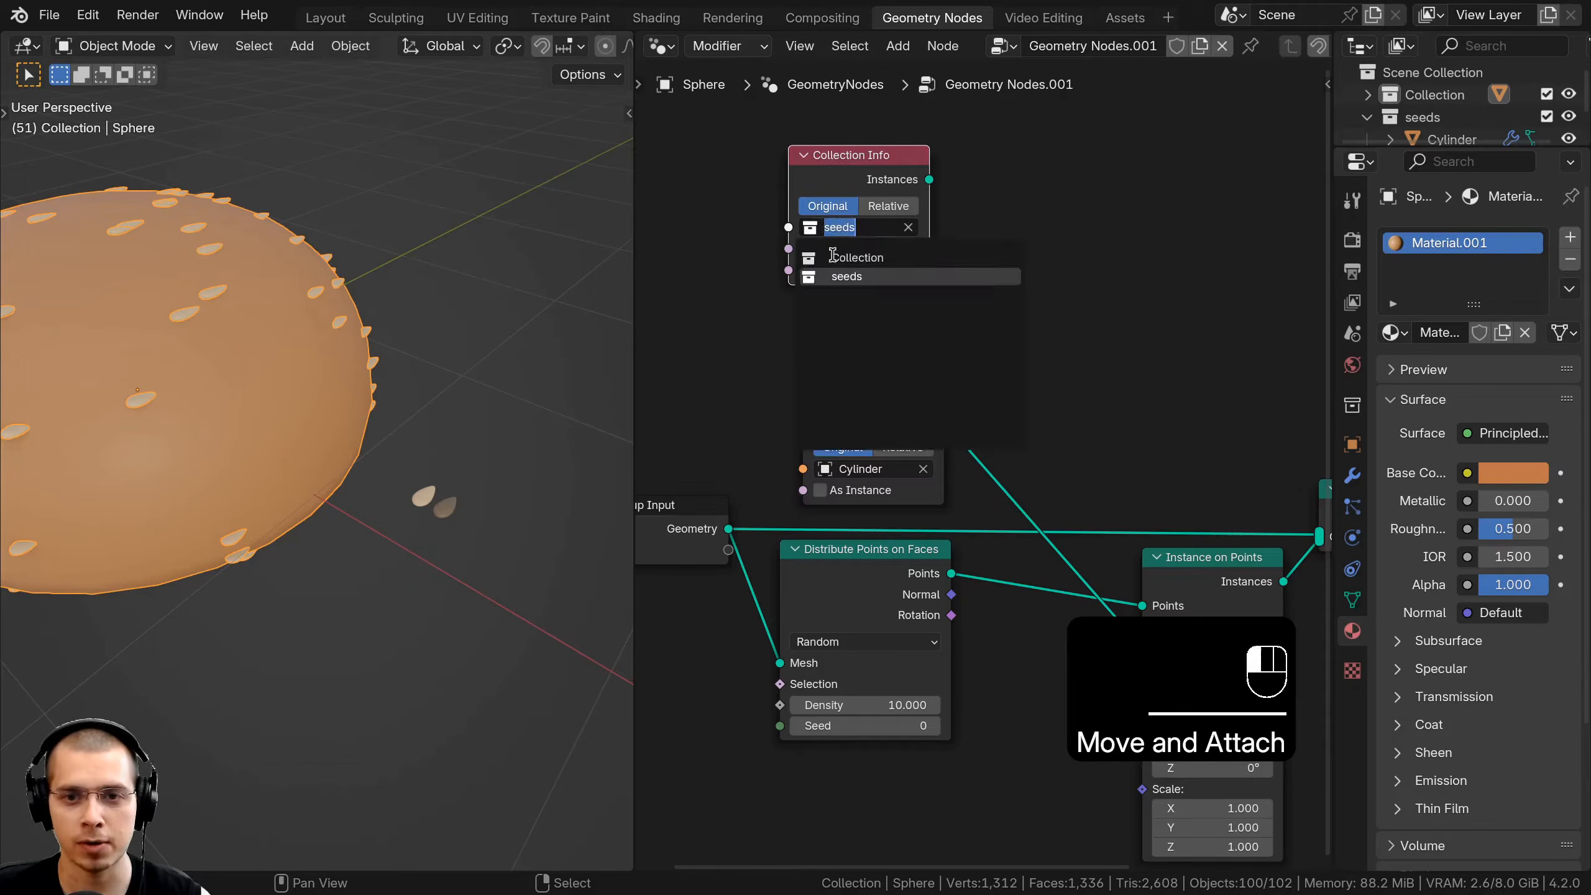
{"action": "left_click", "coordinate": [841, 280]}
Connect Collection Info's Instances output to the Instance input of Instance on Points, replacing the Object Info link
{"action": "middle_click_drag", "start_coordinate": [927, 189], "coordinate": [870, 161]}
{"action": "scroll", "coordinate": [870, 162], "scroll_direction": "down", "scroll_amount": 1}
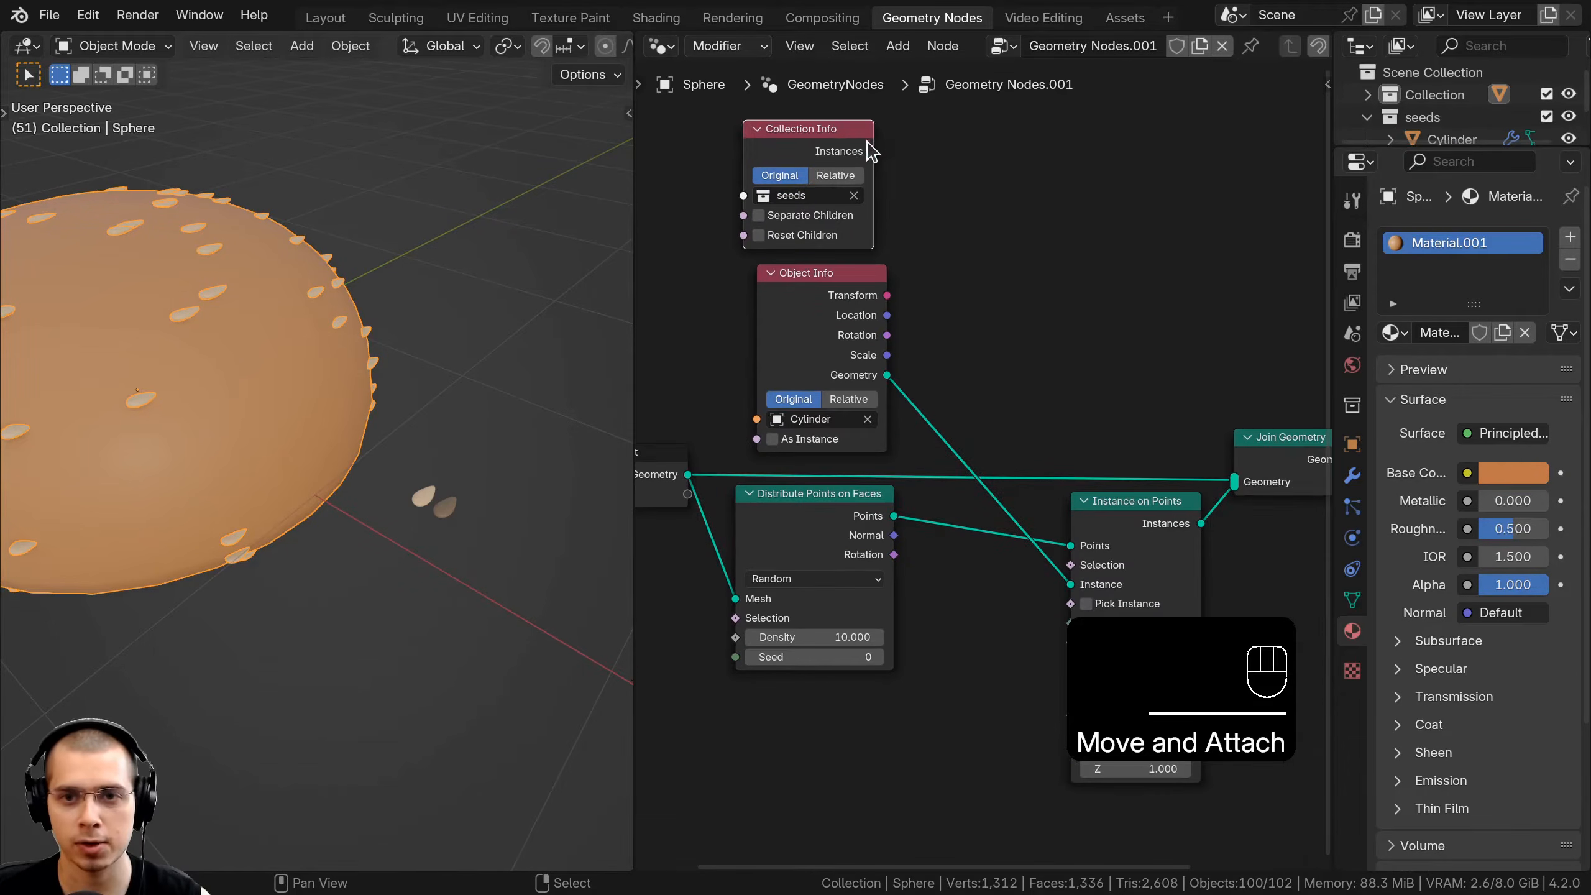
{"action": "left_click_drag", "start_coordinate": [873, 152], "coordinate": [1062, 587]}
{"action": "middle_click_drag", "start_coordinate": [866, 539], "coordinate": [871, 548]}
{"action": "scroll", "coordinate": [460, 444], "scroll_direction": "down", "scroll_amount": 2}
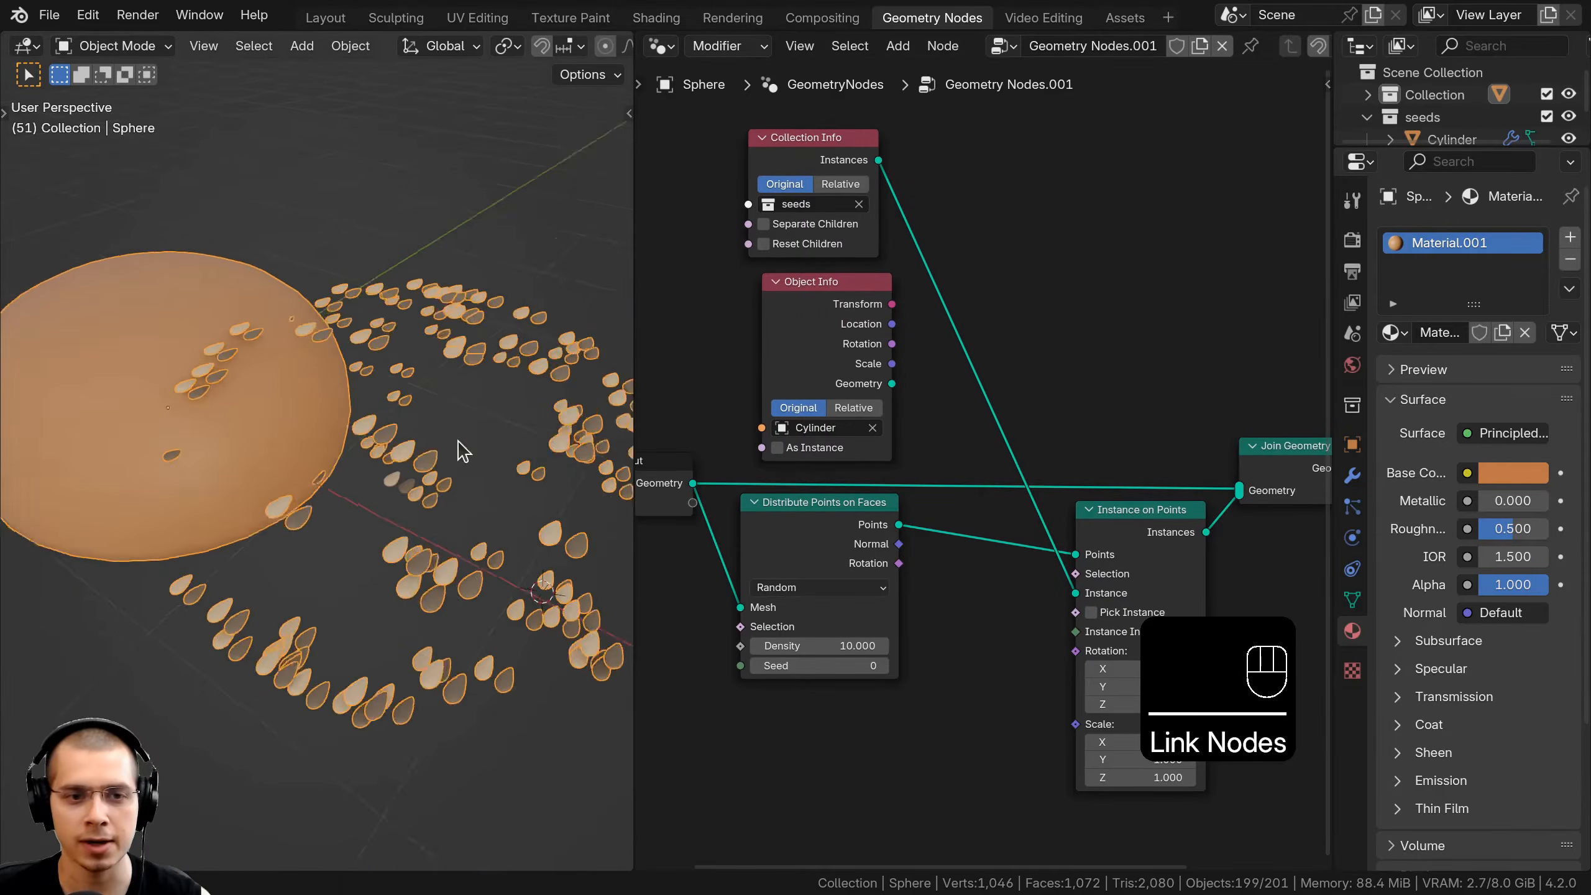
{"action": "middle_click_drag", "start_coordinate": [292, 337], "coordinate": [340, 360]}
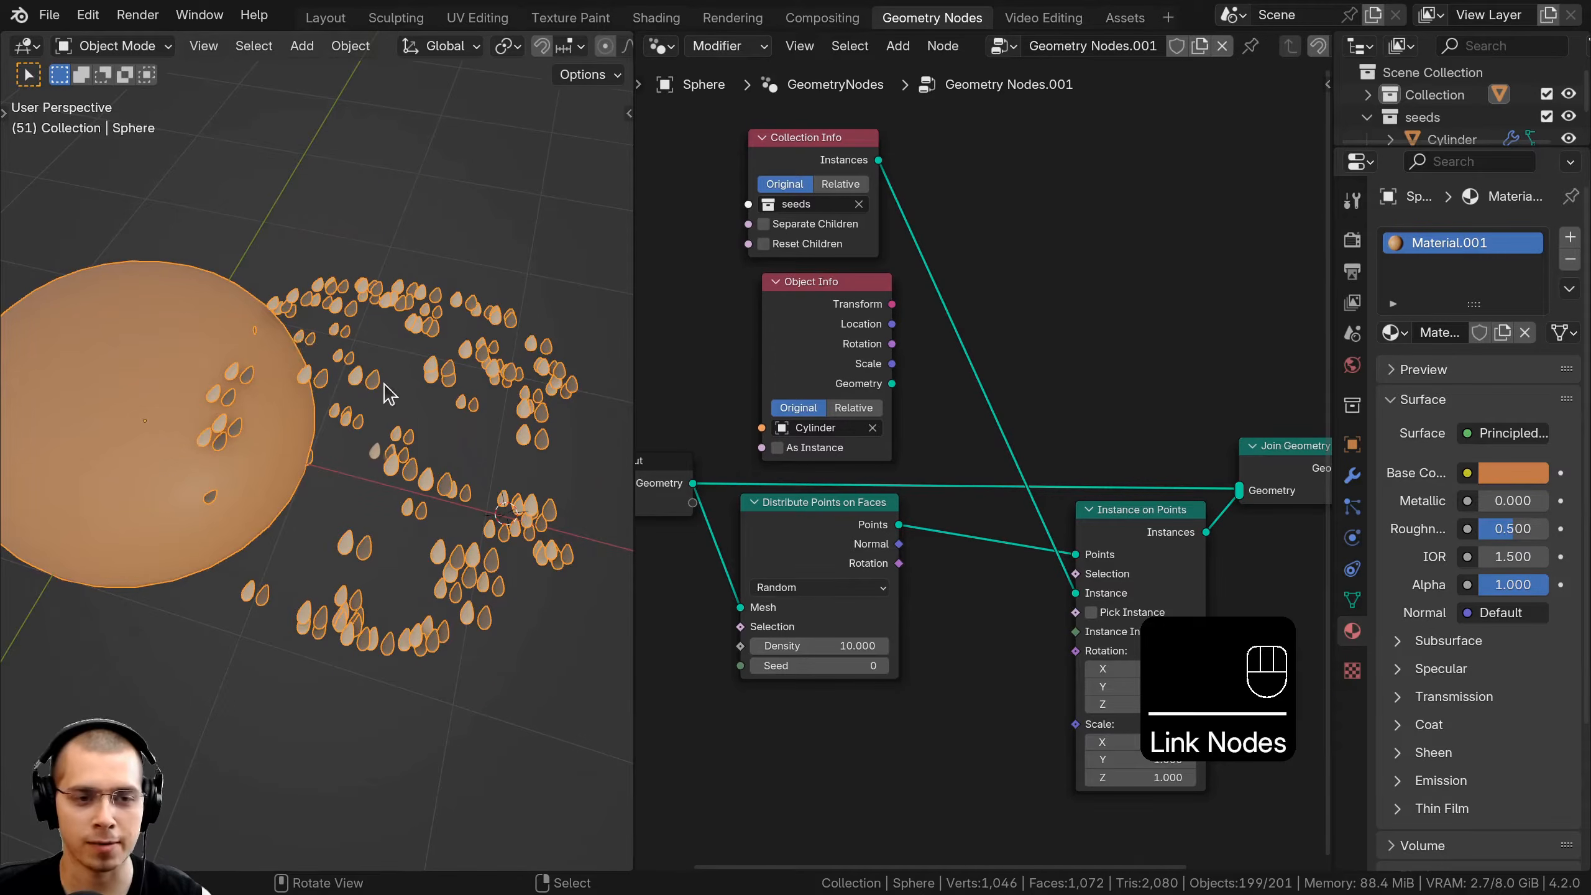
Enable Separate Children and Reset Children on Collection Info, and Pick Instance on Instance on Points
{"action": "scroll", "coordinate": [799, 282], "scroll_direction": "up", "scroll_amount": 1}
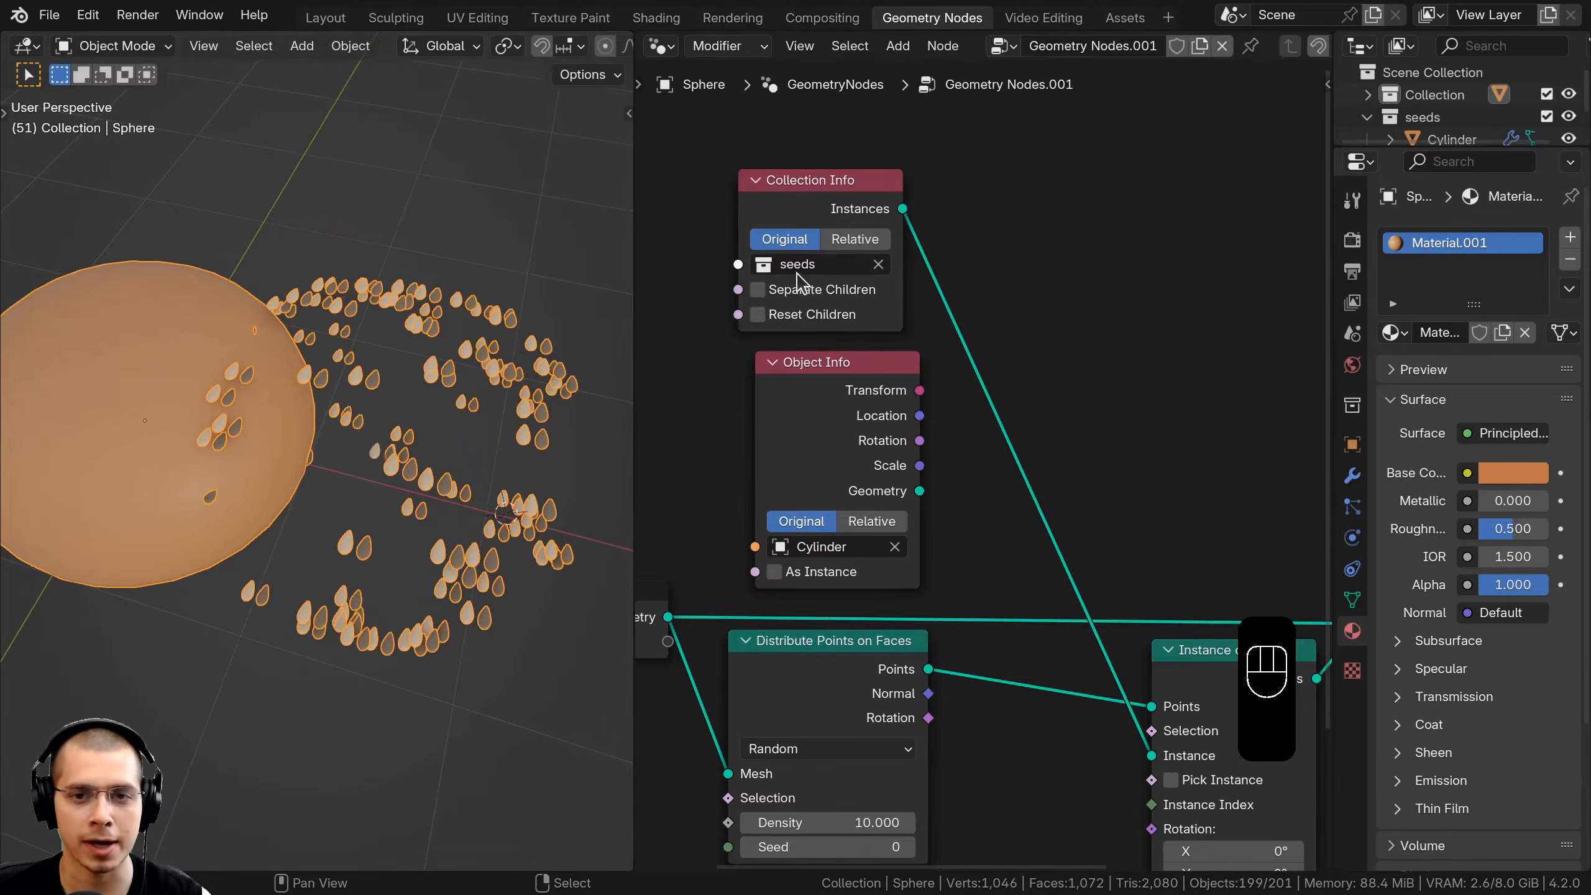
{"action": "left_click", "coordinate": [758, 290]}
{"action": "left_click", "coordinate": [761, 318]}
{"action": "scroll", "coordinate": [920, 398], "scroll_direction": "down", "scroll_amount": 3}
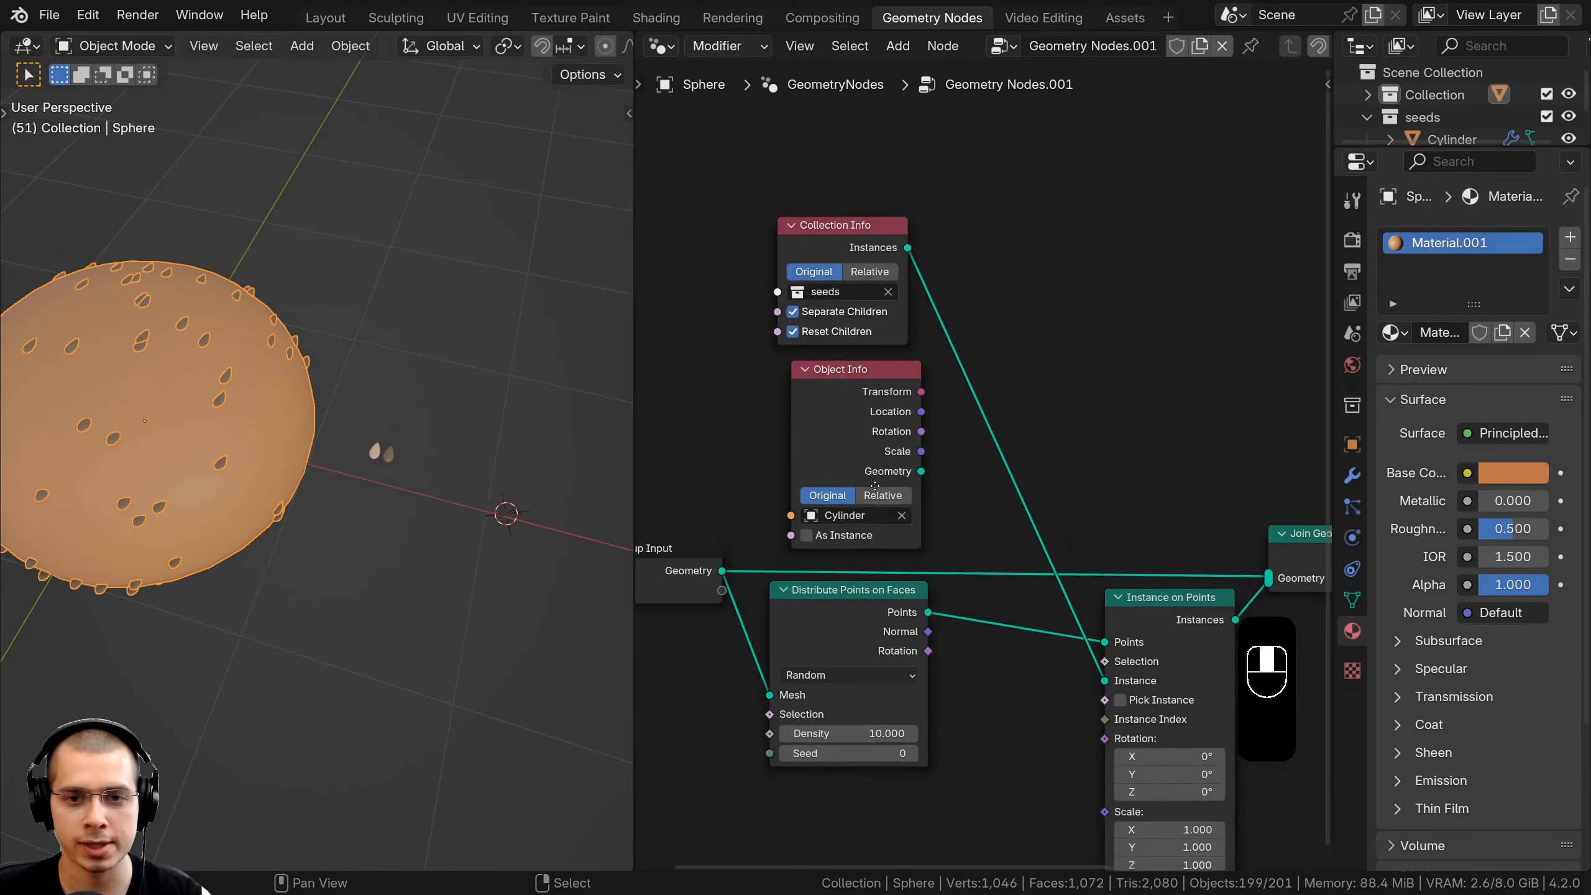
{"action": "middle_click_drag", "start_coordinate": [1099, 715], "coordinate": [975, 544]}
{"action": "scroll", "coordinate": [975, 543], "scroll_direction": "up", "scroll_amount": 3}
{"action": "left_click", "coordinate": [1004, 523]}
Adjust the positions of the Collection Info and Object Info nodes so they line up one above the other
{"action": "middle_click_drag", "start_coordinate": [401, 536], "coordinate": [539, 605], "text": "shift"}
{"action": "middle_click_drag", "start_coordinate": [750, 86], "coordinate": [939, 286]}
{"action": "left_click_drag", "start_coordinate": [843, 152], "coordinate": [847, 154]}
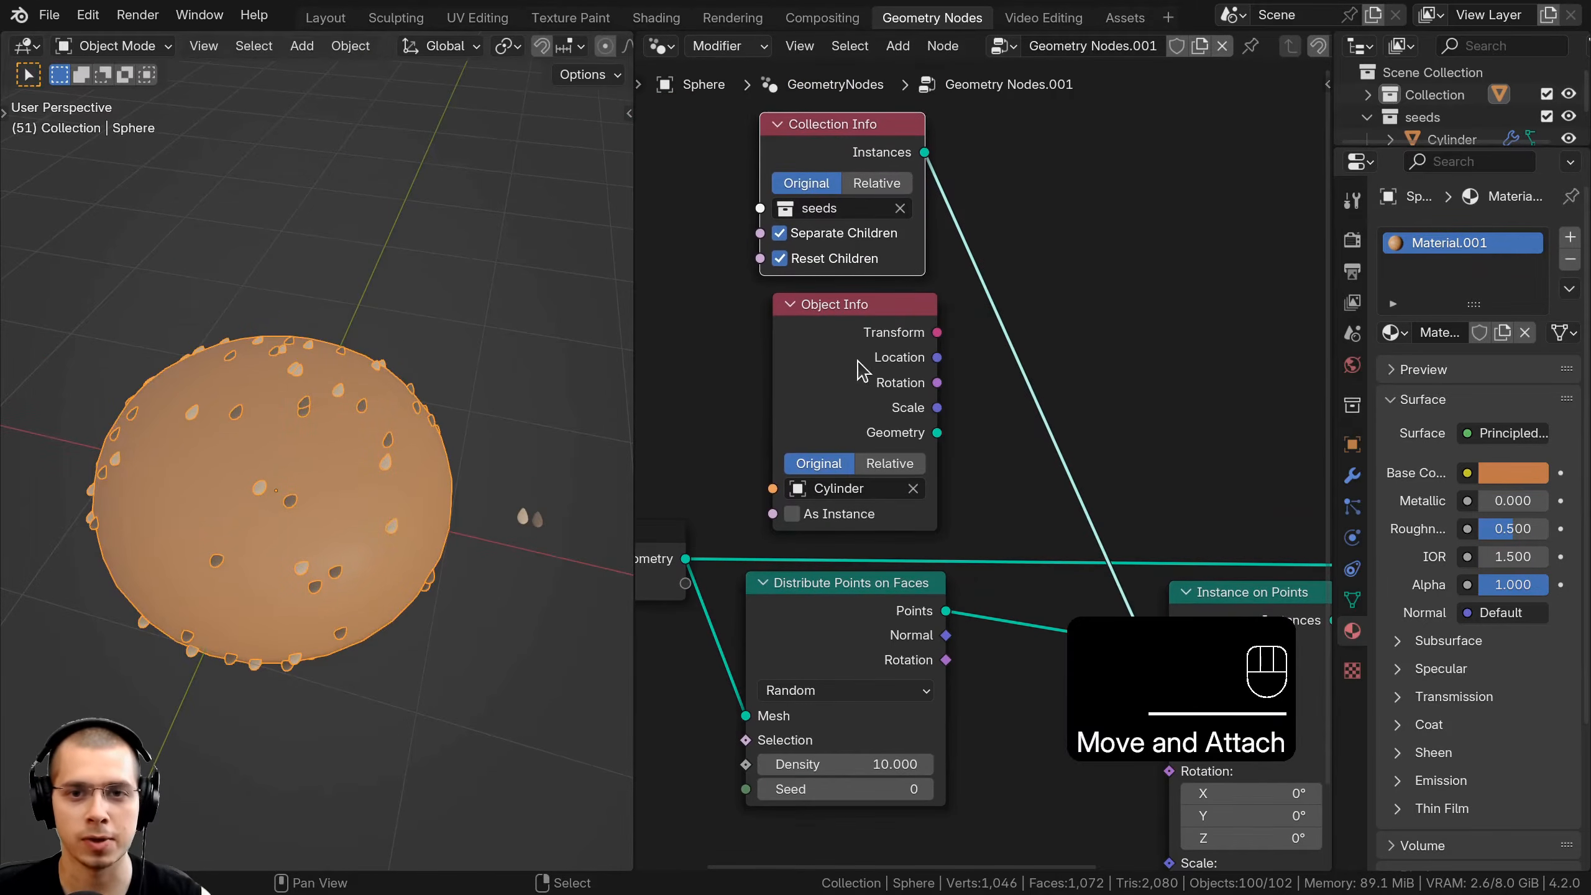
{"action": "left_click", "coordinate": [817, 135]}
{"action": "middle_click_drag", "start_coordinate": [862, 399], "coordinate": [840, 338]}
{"action": "mouse_move", "coordinate": [843, 250]}
{"action": "left_mouse_down"}
{"action": "mouse_move", "coordinate": [805, 248]}
{"action": "mouse_move", "coordinate": [824, 244]}
{"action": "left_mouse_up"}
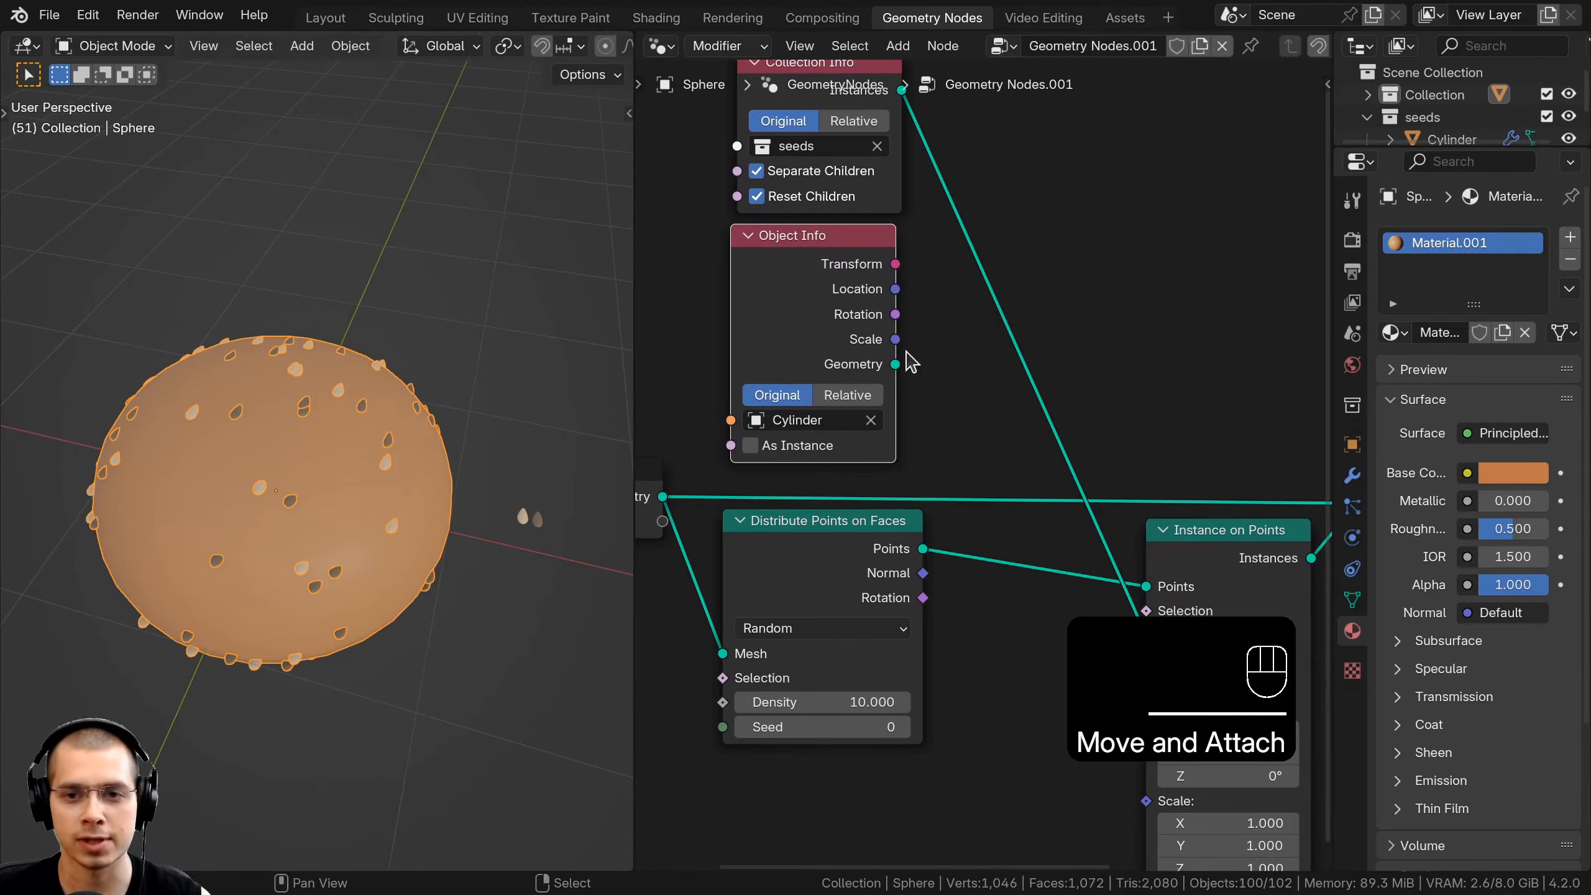
Link Object Info's Geometry back to the Instance input of Instance on Points, and delete the Collection Info node
{"action": "middle_click_drag", "start_coordinate": [898, 363], "coordinate": [879, 322]}
{"action": "left_click_drag", "start_coordinate": [877, 325], "coordinate": [1054, 569]}
{"action": "left_click_drag", "start_coordinate": [1124, 605], "coordinate": [1178, 680]}
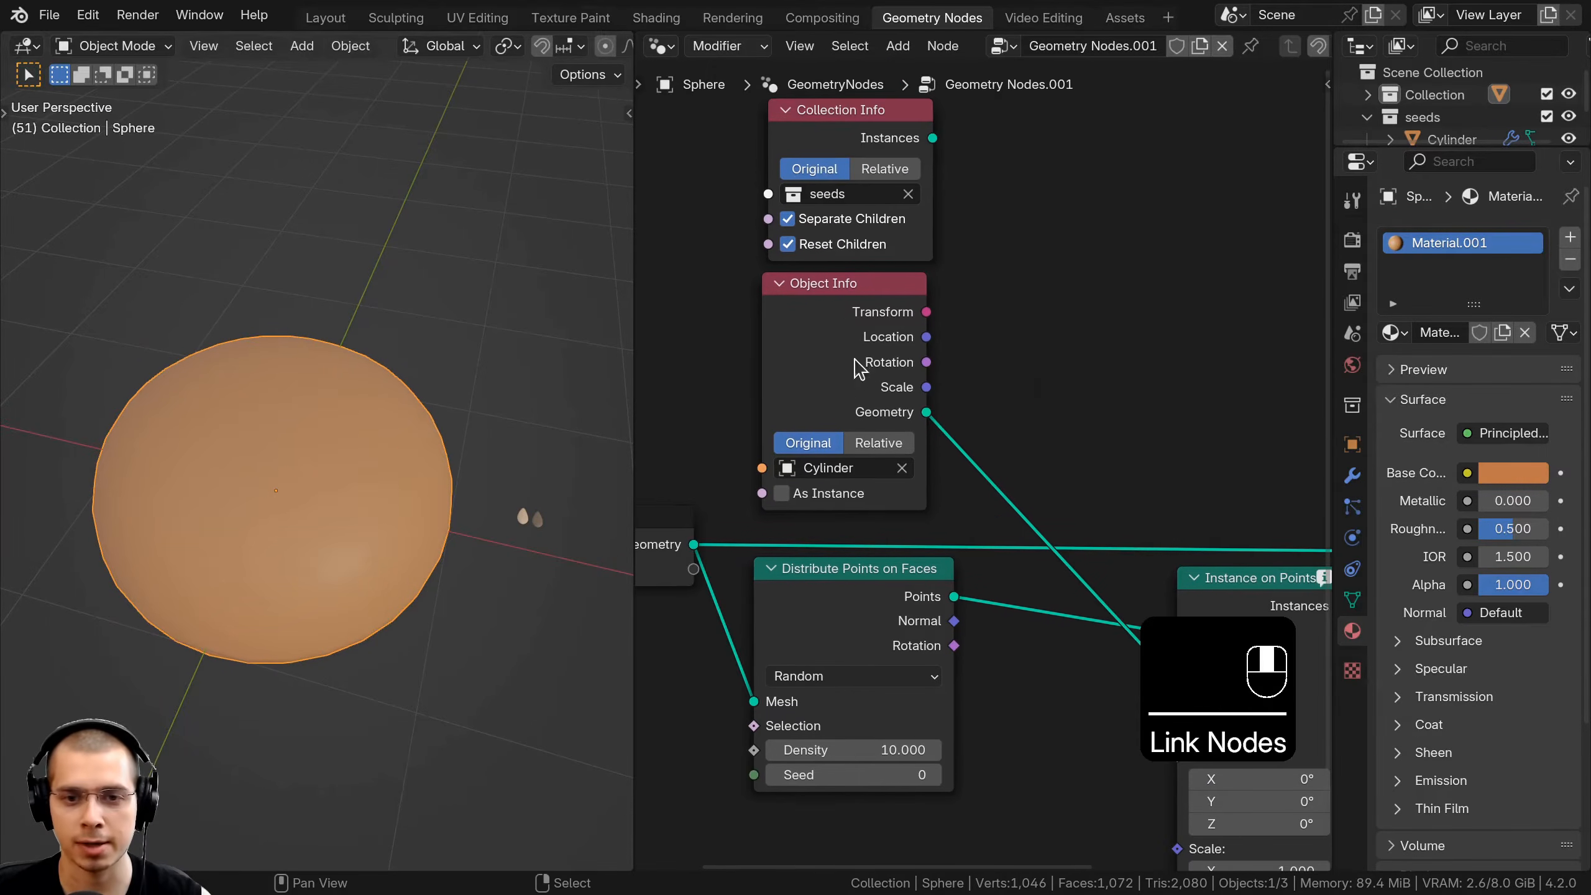
{"action": "left_click", "coordinate": [826, 126]}
{"action": "key", "text": "x"}
Examine how the seeds are oriented along the bun's curved side, and the rotation values of Instance on Points
{"action": "scroll", "coordinate": [823, 300], "scroll_direction": "up", "scroll_amount": 1}
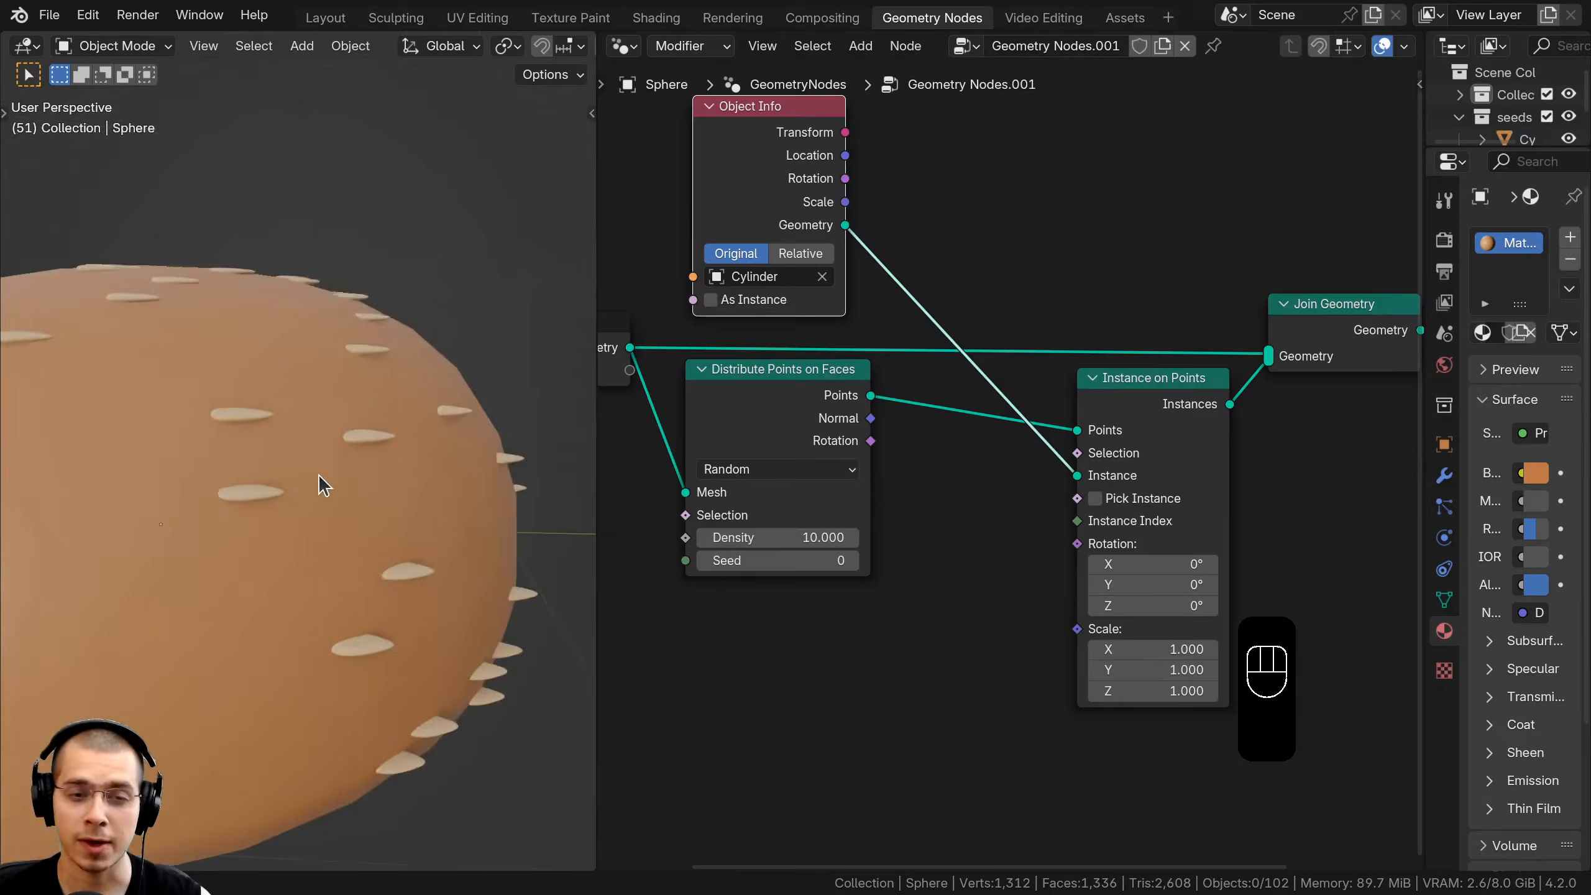
{"action": "middle_click_drag", "start_coordinate": [316, 480], "coordinate": [499, 442]}
{"action": "scroll", "coordinate": [497, 446], "scroll_direction": "down", "scroll_amount": 2}
{"action": "middle_click_drag", "start_coordinate": [383, 530], "coordinate": [360, 551]}
{"action": "middle_click_drag", "start_coordinate": [301, 295], "coordinate": [337, 352], "text": "shift"}
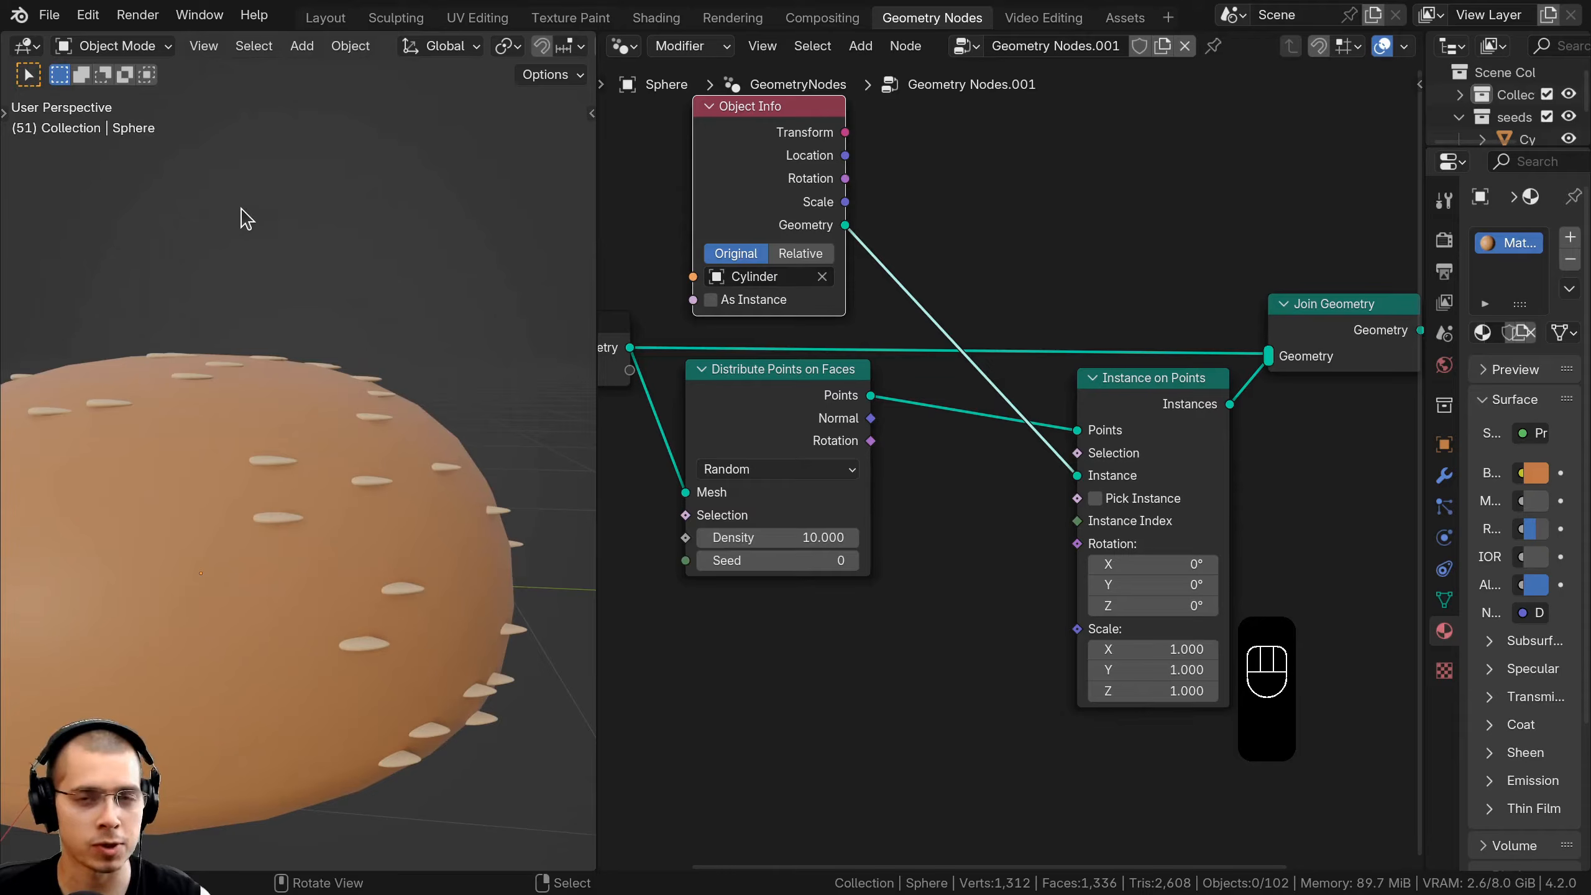
{"action": "scroll", "coordinate": [433, 409], "scroll_direction": "up", "scroll_amount": 1}
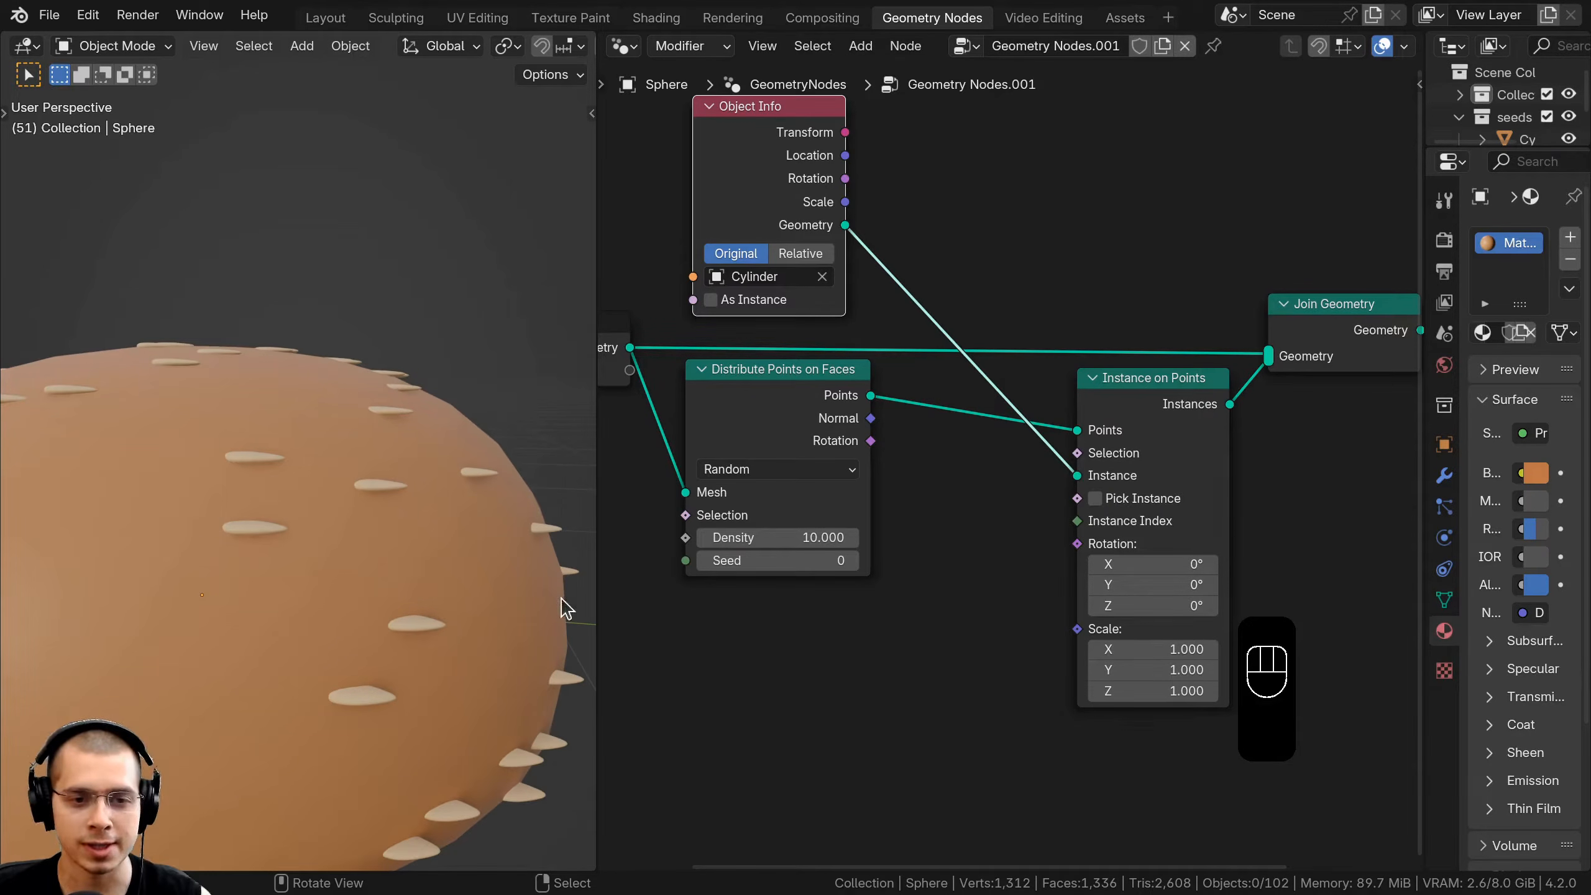
{"action": "middle_click_drag", "start_coordinate": [564, 607], "coordinate": [464, 472], "text": "shift"}
{"action": "middle_click_drag", "start_coordinate": [230, 433], "coordinate": [366, 784]}
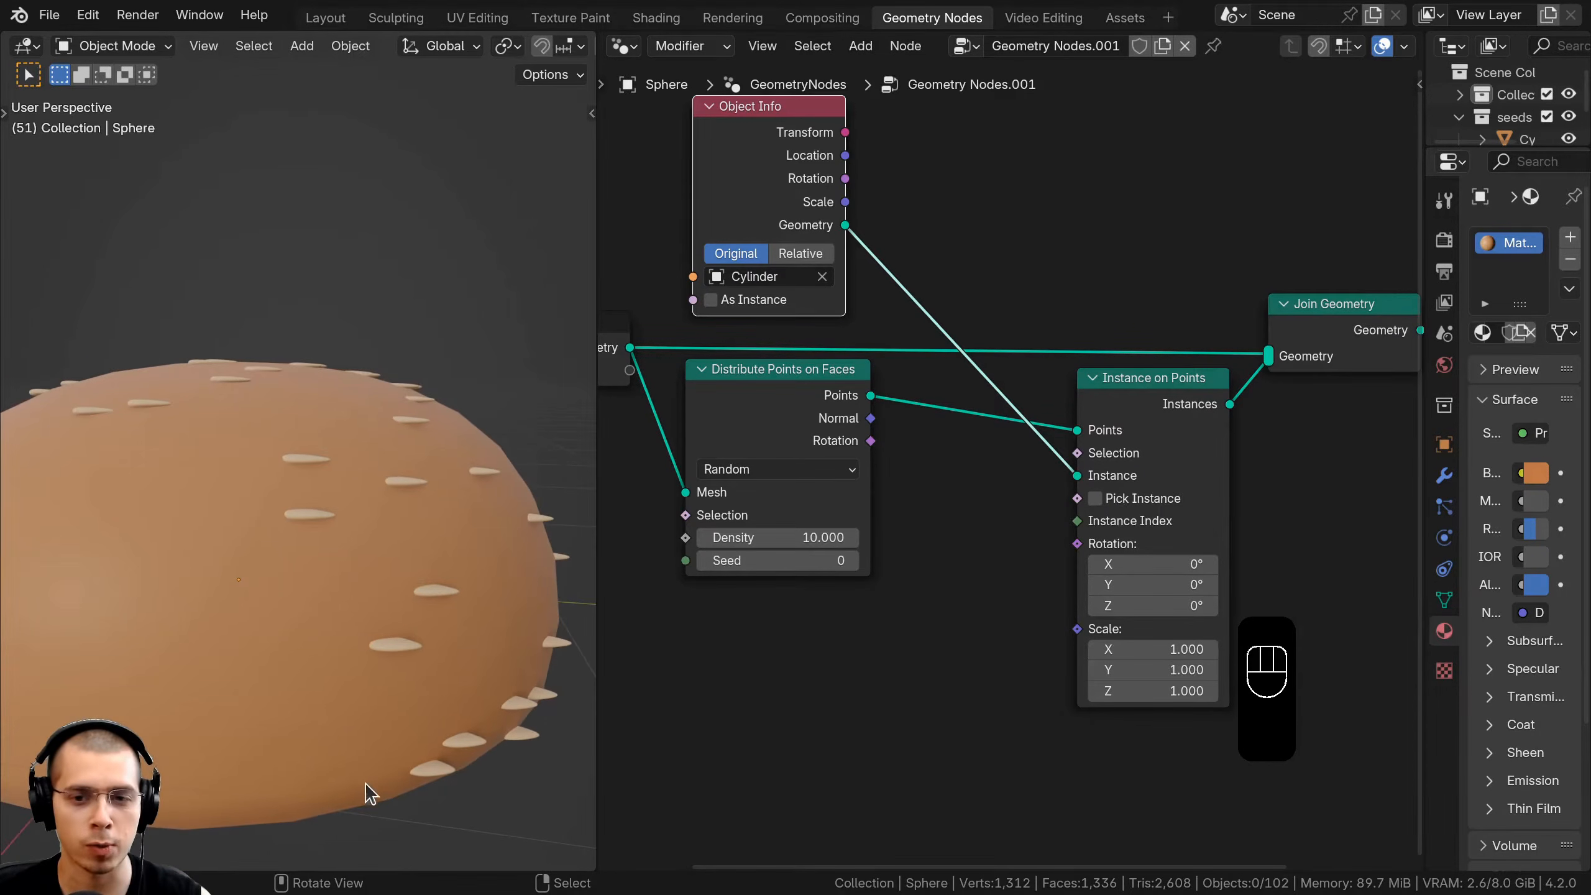
{"action": "middle_click_drag", "start_coordinate": [938, 745], "coordinate": [855, 596]}
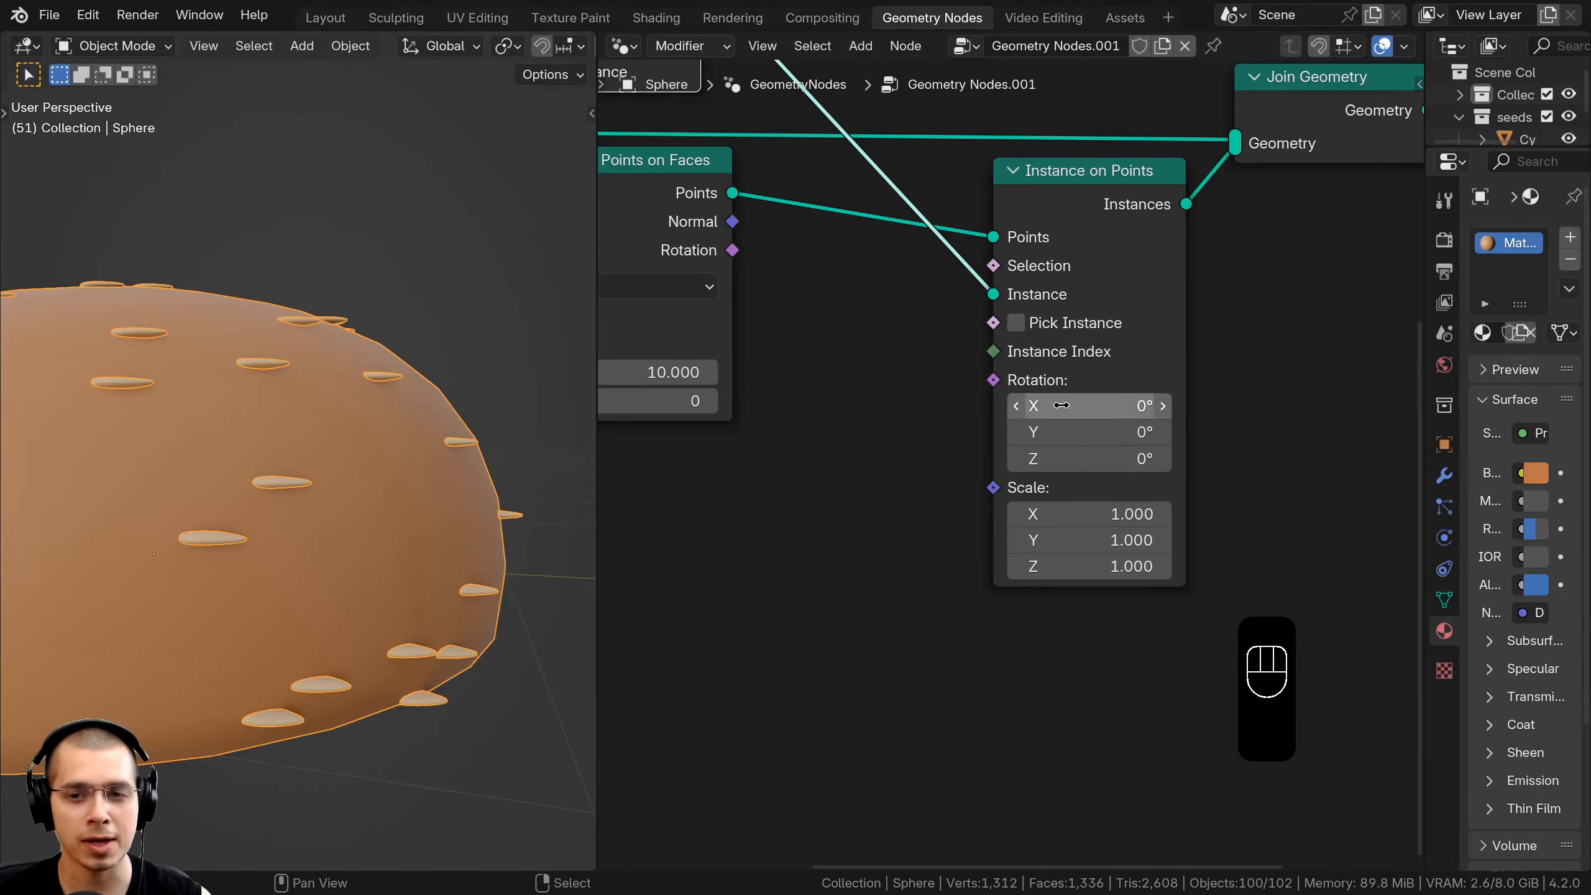
{"action": "left_click_drag", "start_coordinate": [1059, 406], "coordinate": [1115, 436]}
{"action": "right_click", "coordinate": [1063, 413]}
{"action": "key", "text": "ctrl+z"}
{"action": "middle_click_drag", "start_coordinate": [339, 429], "coordinate": [281, 229]}
{"action": "key", "text": "Tab"}
{"action": "scroll", "coordinate": [282, 229], "scroll_direction": "down", "scroll_amount": 1}
{"action": "key", "text": "Tab"}
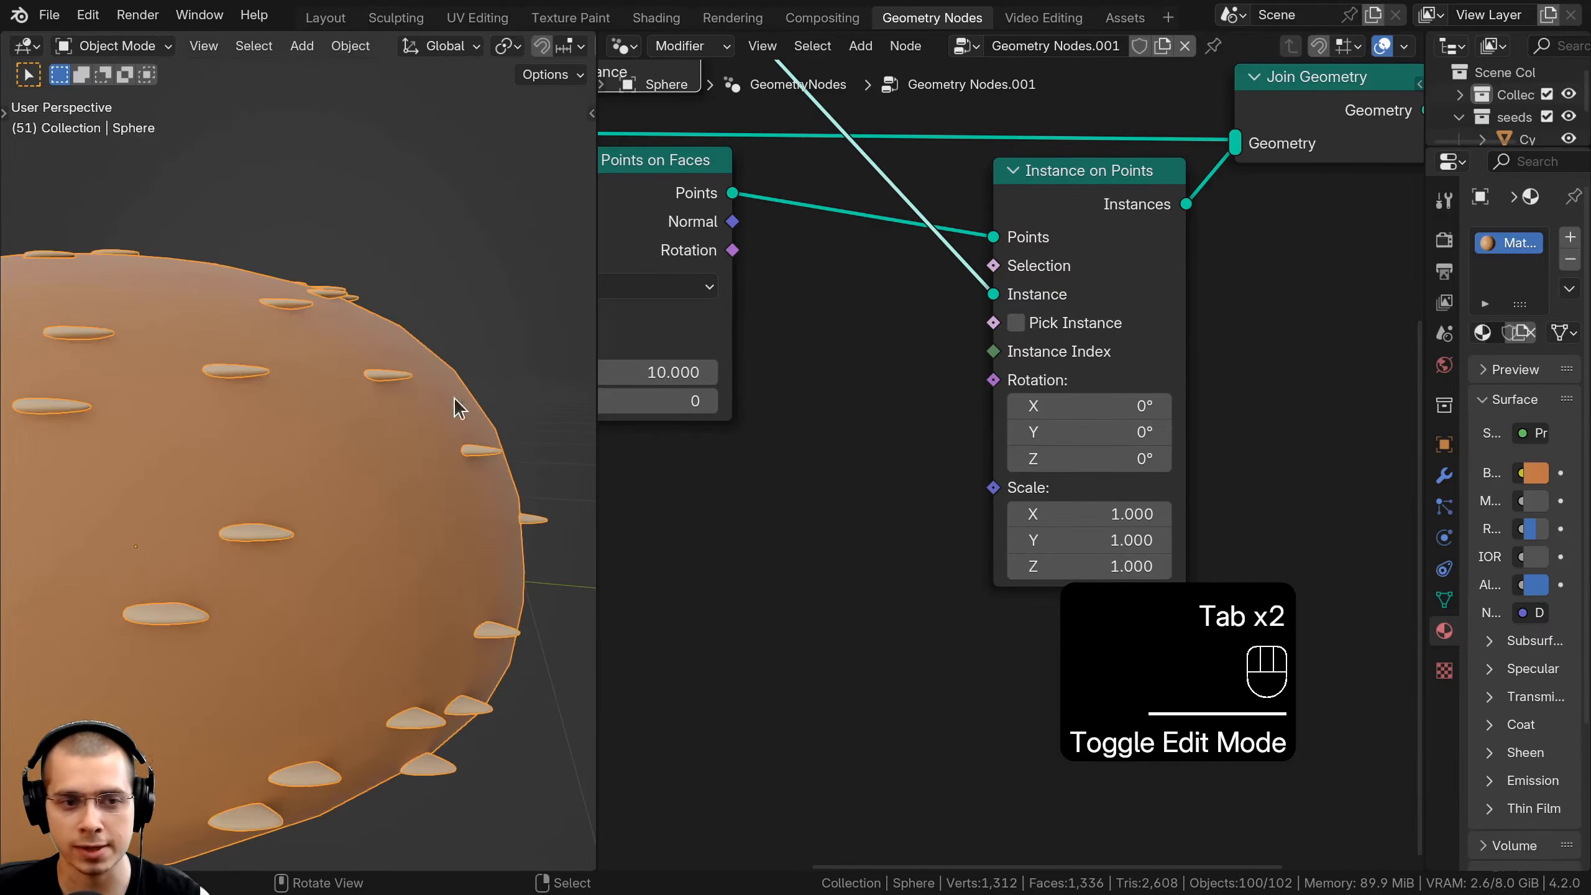
{"action": "key", "text": "Tab"}
{"action": "key", "text": "Tab"}
Link the Rotation output of Distribute Points on Faces to the Rotation input of Instance on Points
{"action": "scroll", "coordinate": [934, 437], "scroll_direction": "down", "scroll_amount": 1}
{"action": "left_click_drag", "start_coordinate": [758, 318], "coordinate": [810, 337]}
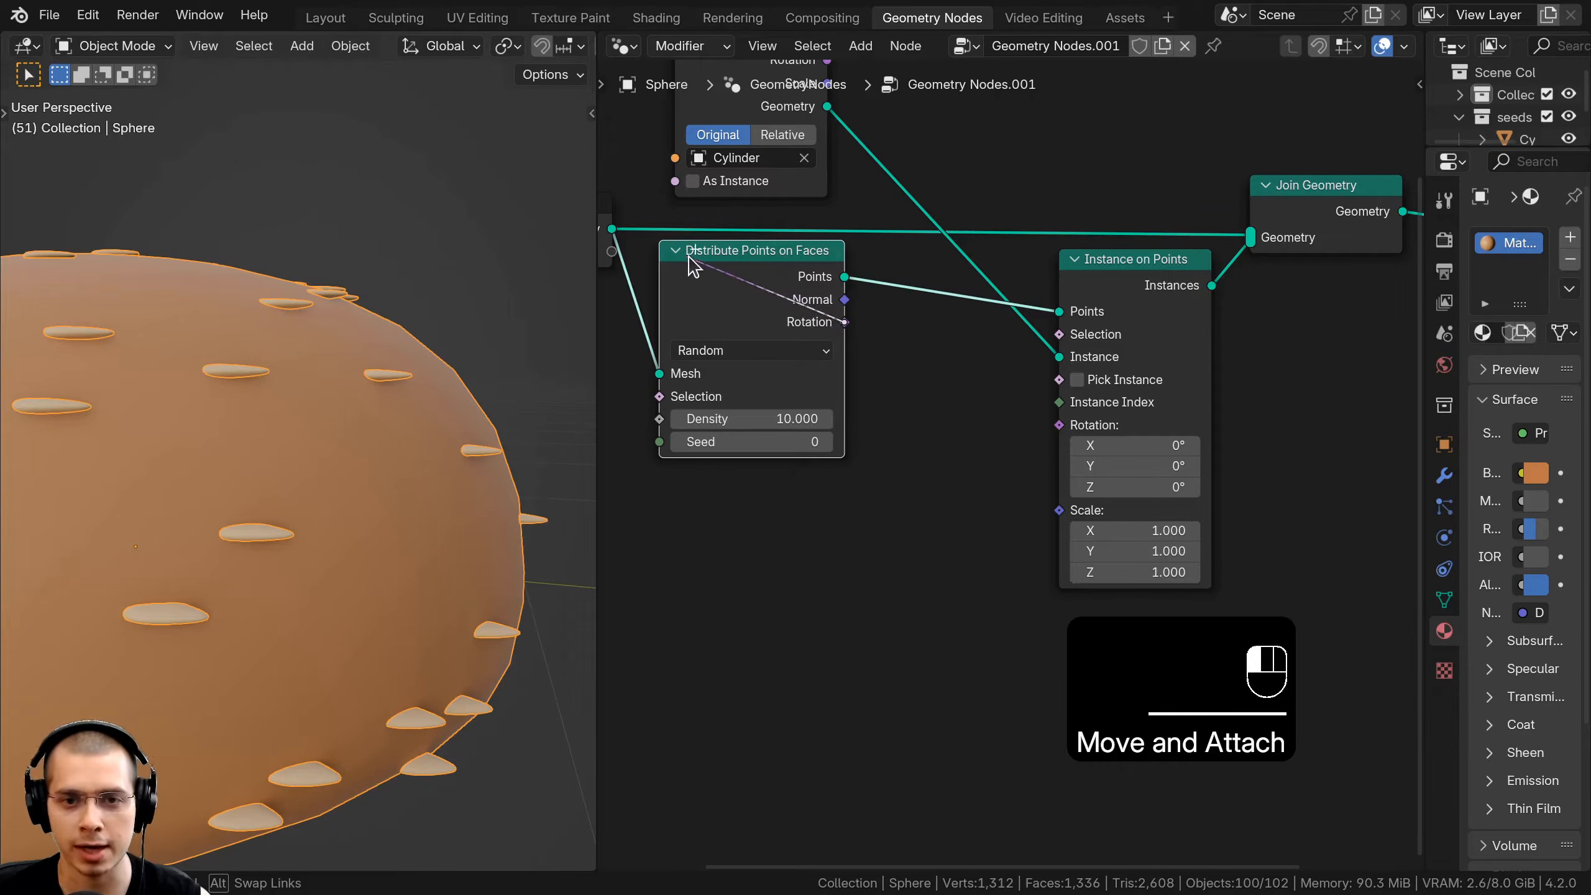
{"action": "left_click_drag", "start_coordinate": [693, 267], "coordinate": [812, 264]}
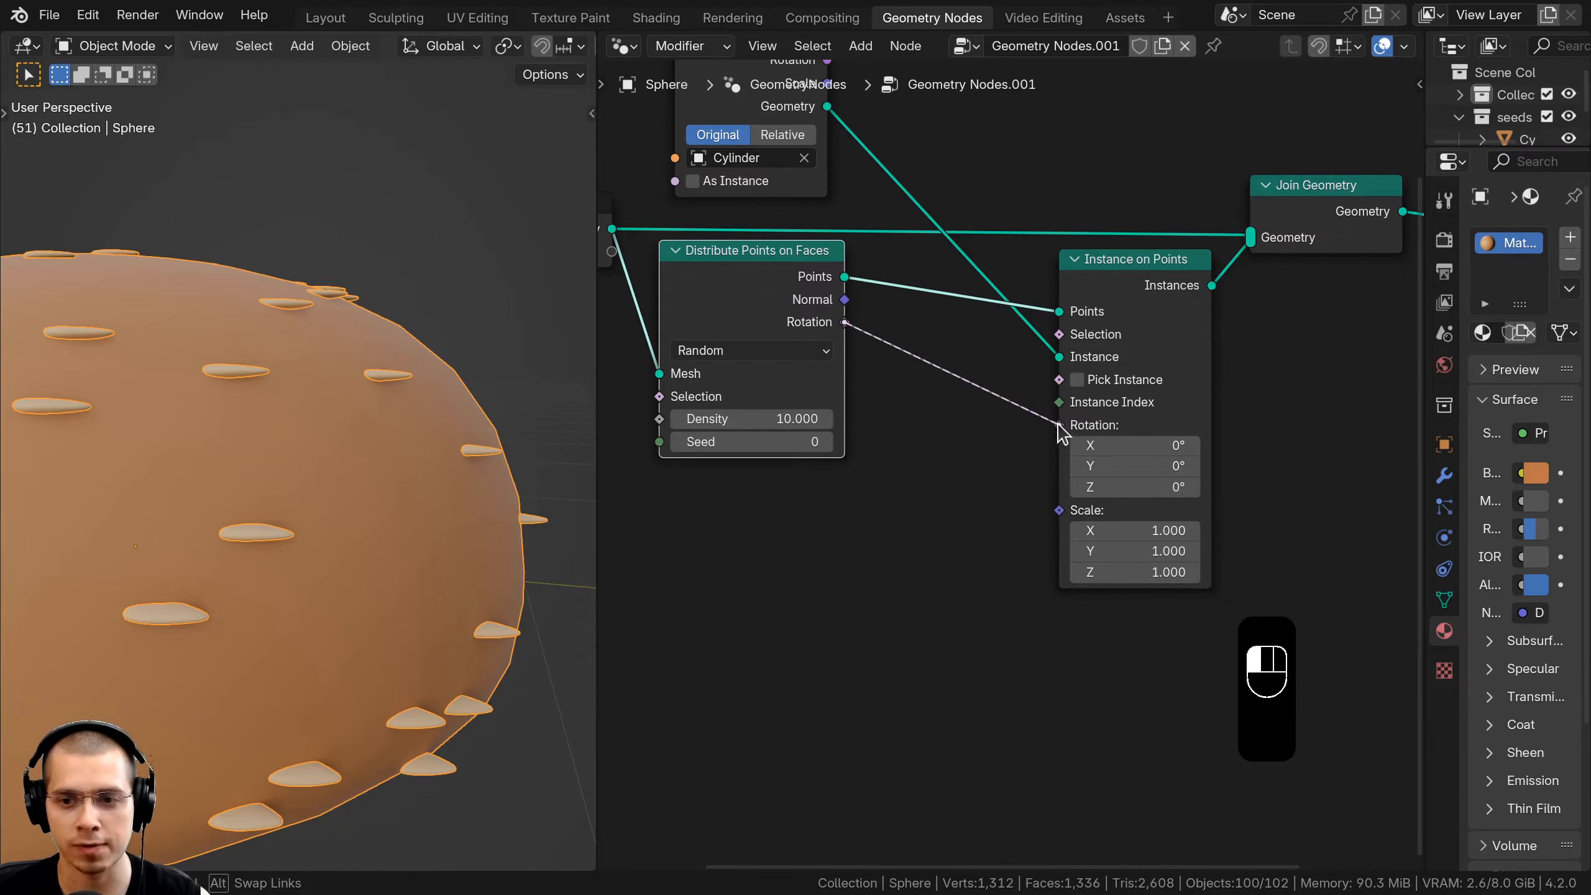
{"action": "left_click_drag", "start_coordinate": [1059, 427], "coordinate": [1059, 426]}
{"action": "middle_click_drag", "start_coordinate": [282, 551], "coordinate": [297, 595]}
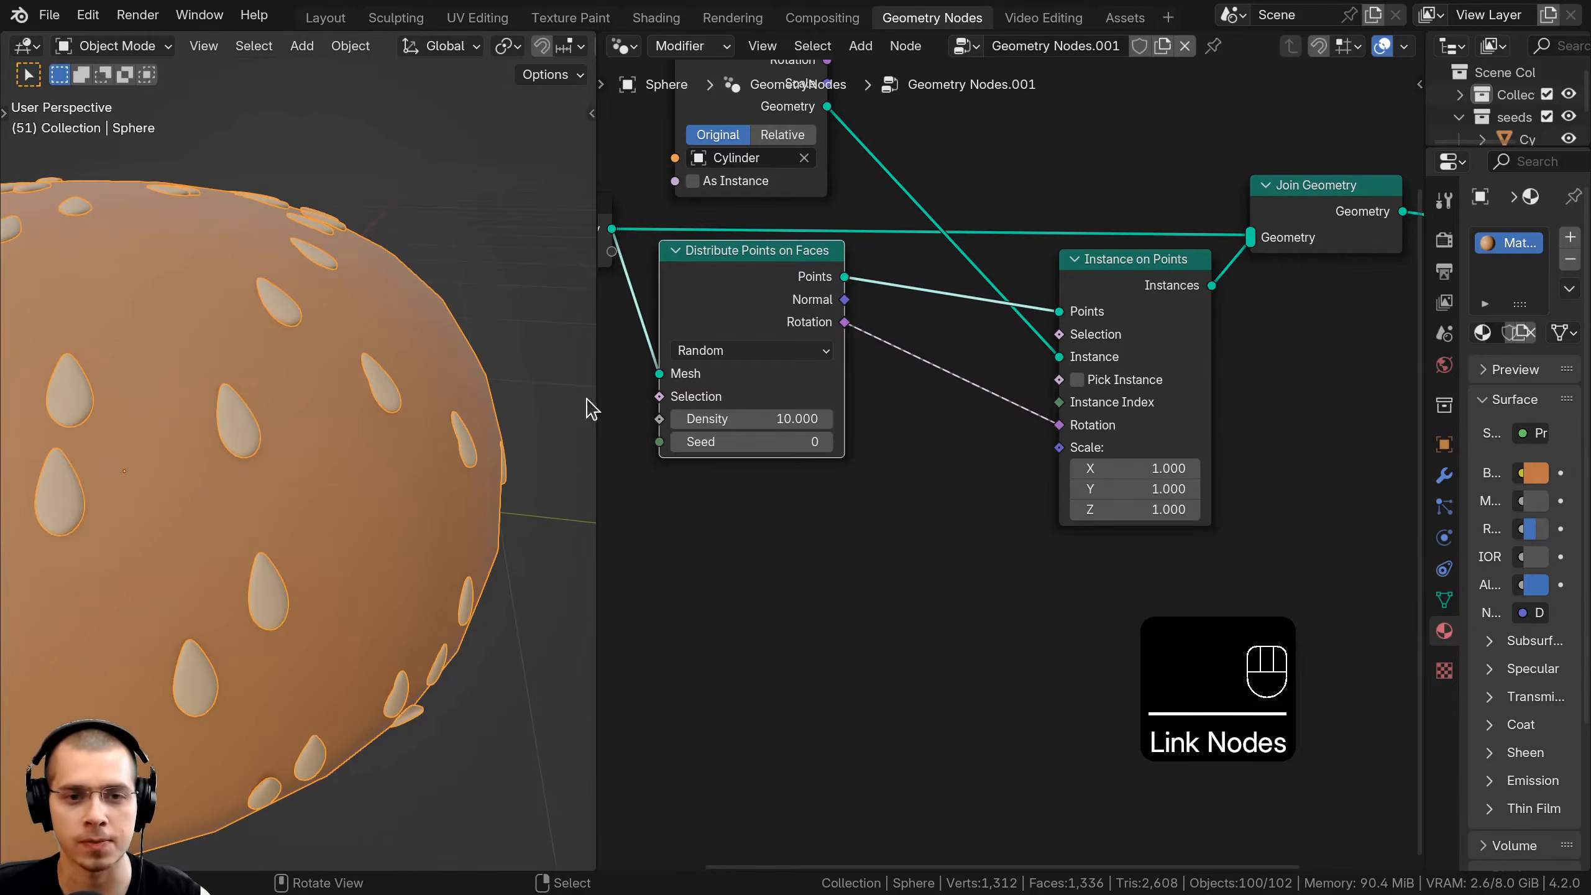
{"action": "left_click_drag", "start_coordinate": [812, 321], "coordinate": [811, 320]}
{"action": "left_click_drag", "start_coordinate": [1147, 295], "coordinate": [1142, 292]}
Deselect everything and examine the seeds' alignment with the bun's surface from above and from the side
{"action": "middle_click_drag", "start_coordinate": [295, 414], "coordinate": [231, 318]}
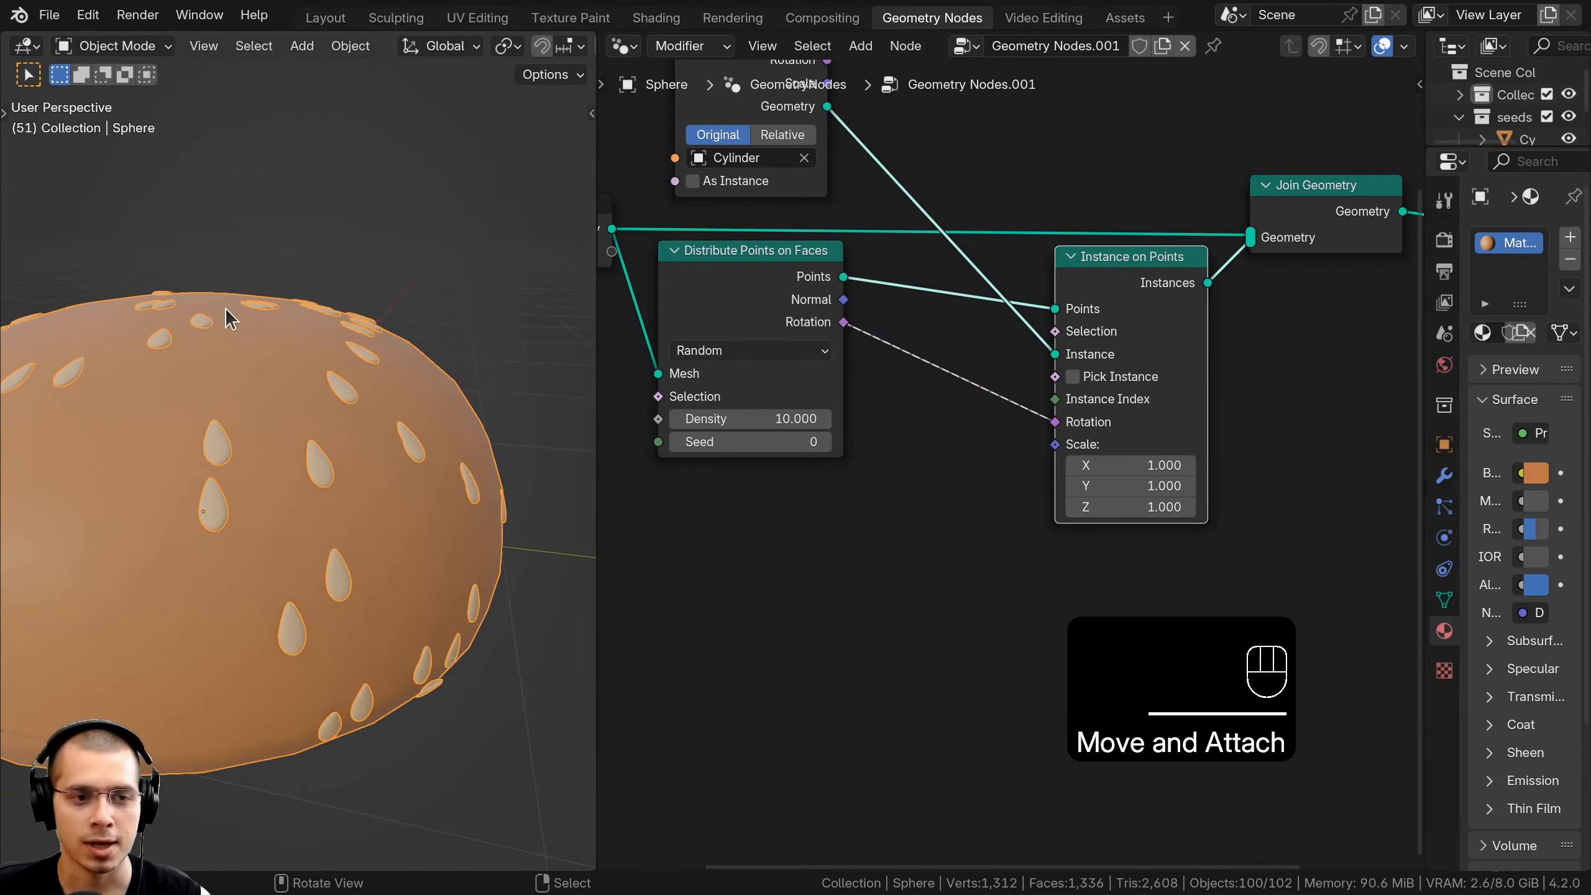
{"action": "key", "text": "Tab"}
{"action": "key", "text": "Tab"}
{"action": "middle_click_drag", "start_coordinate": [513, 513], "coordinate": [303, 488]}
{"action": "key", "text": "a"}
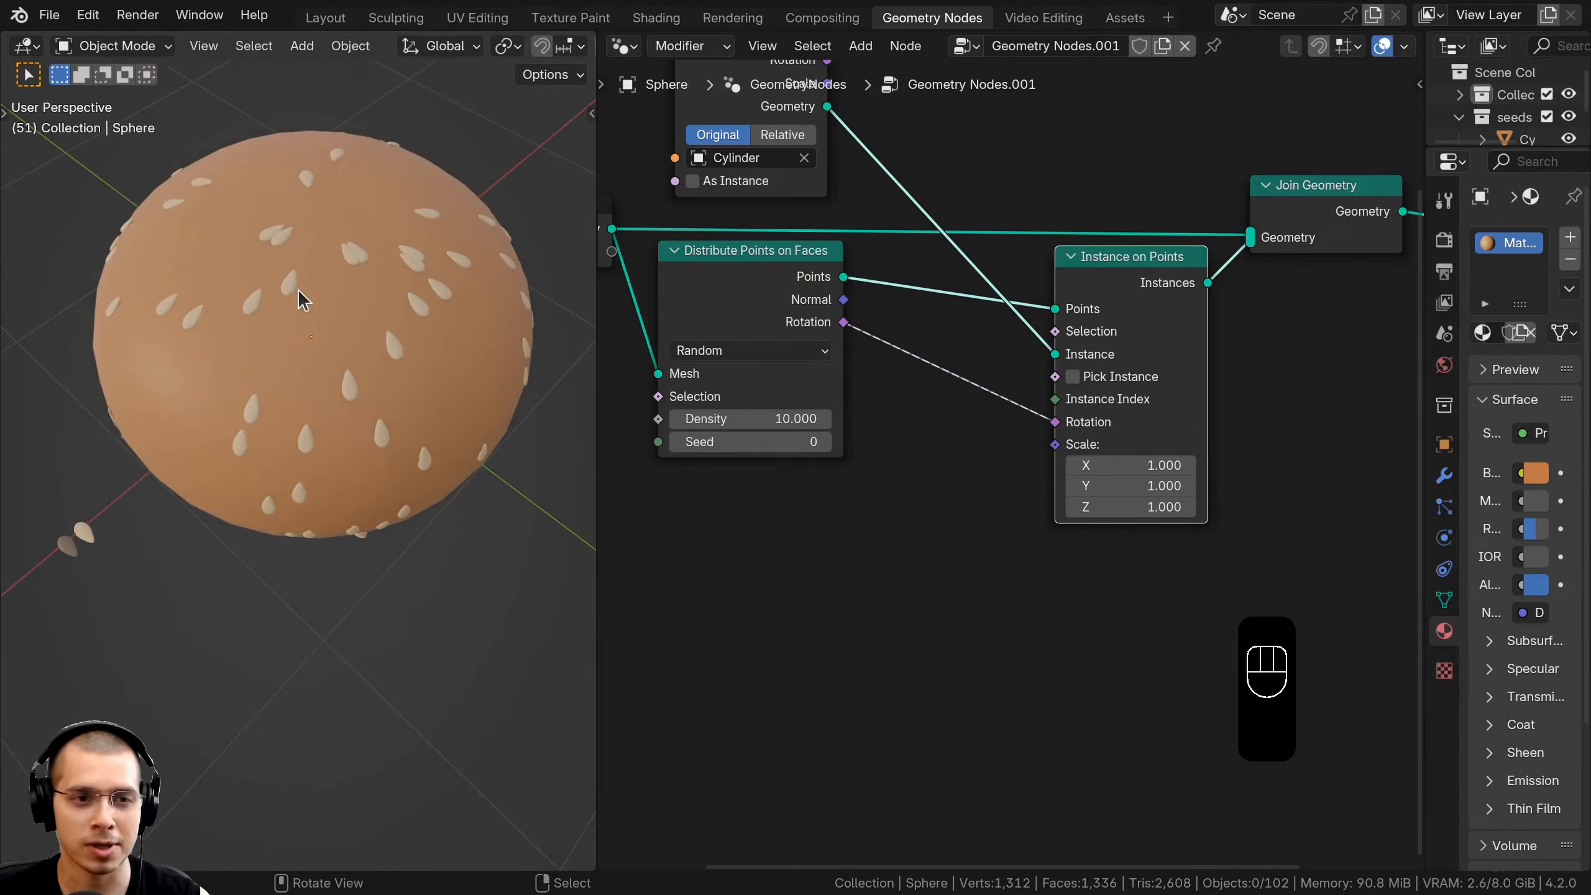
{"action": "middle_click_drag", "start_coordinate": [303, 300], "coordinate": [229, 580]}
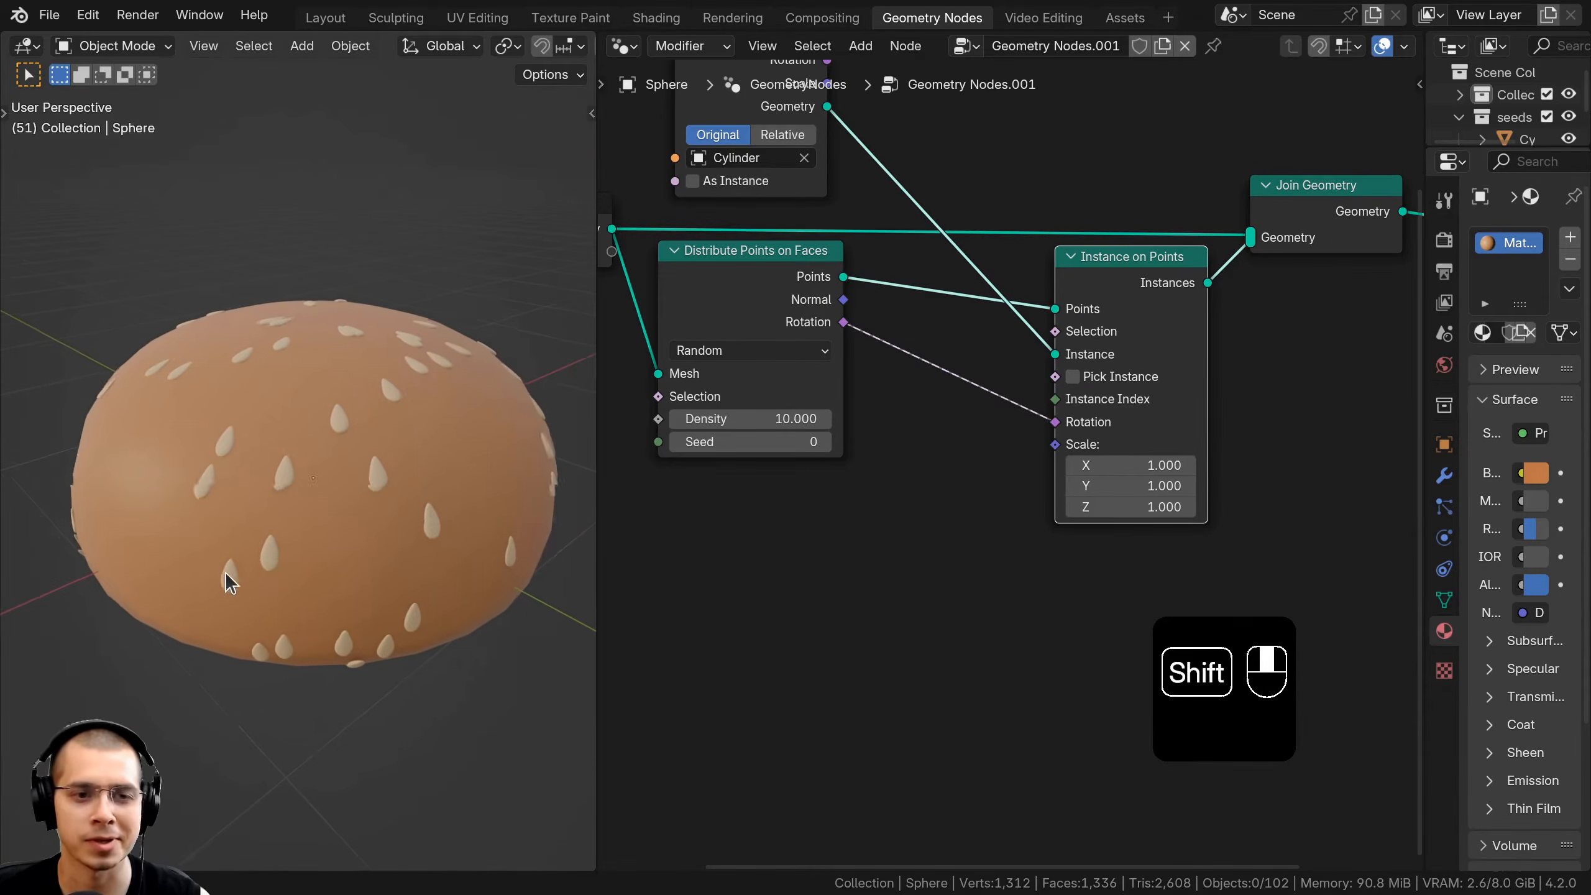
Move the Distribute Points on Faces node closer to Instance on Points and select the bun again
{"action": "key", "text": "g"}
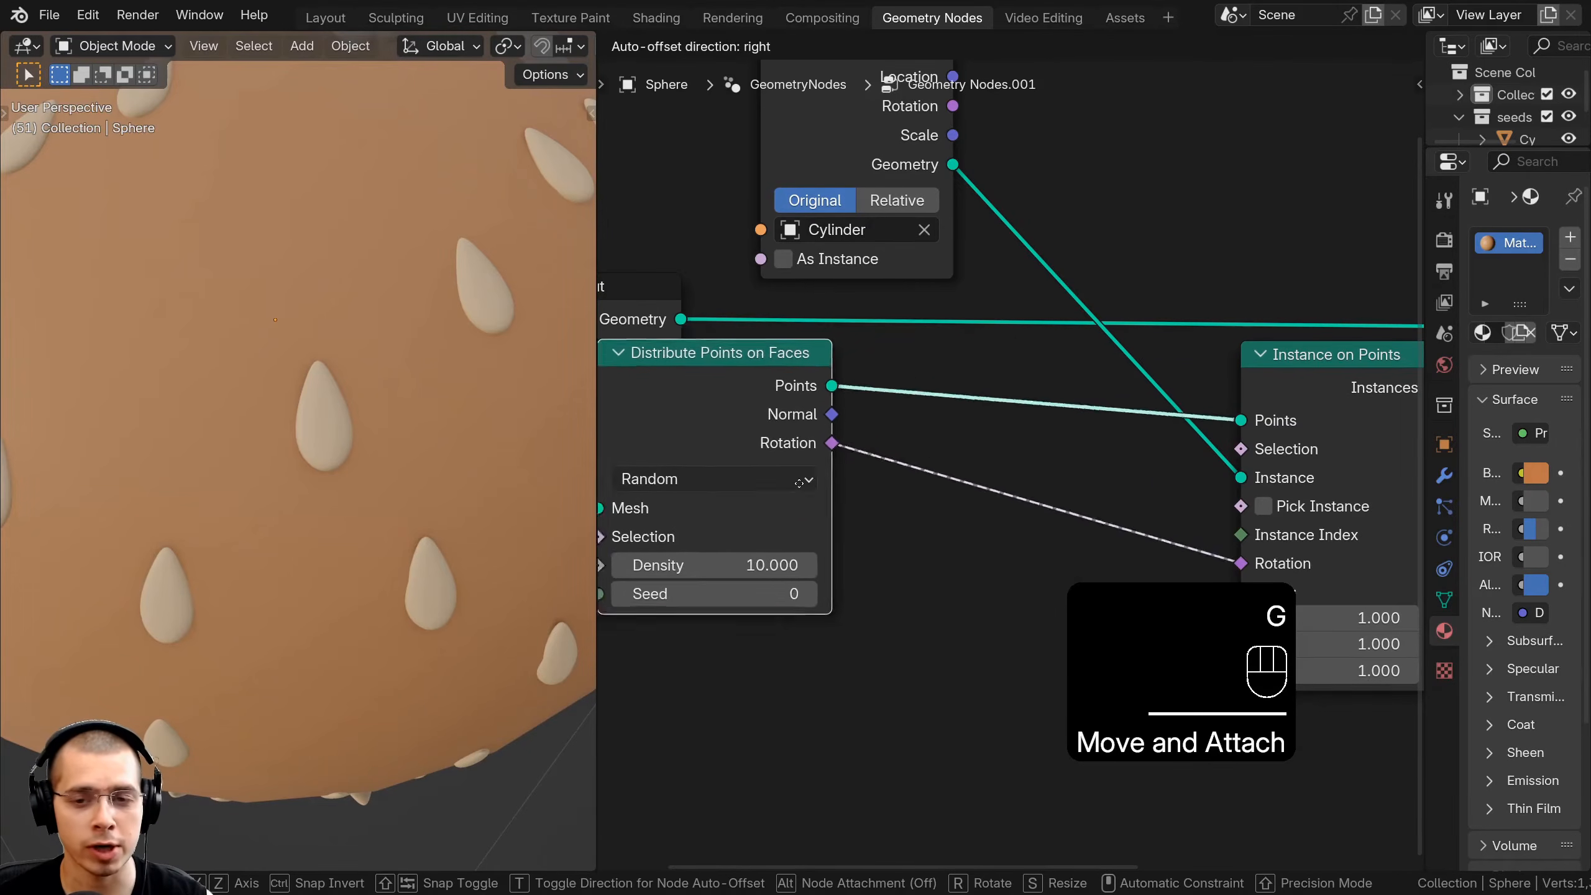
{"action": "left_click", "coordinate": [937, 479]}
{"action": "left_click", "coordinate": [301, 387], "text": "shift"}
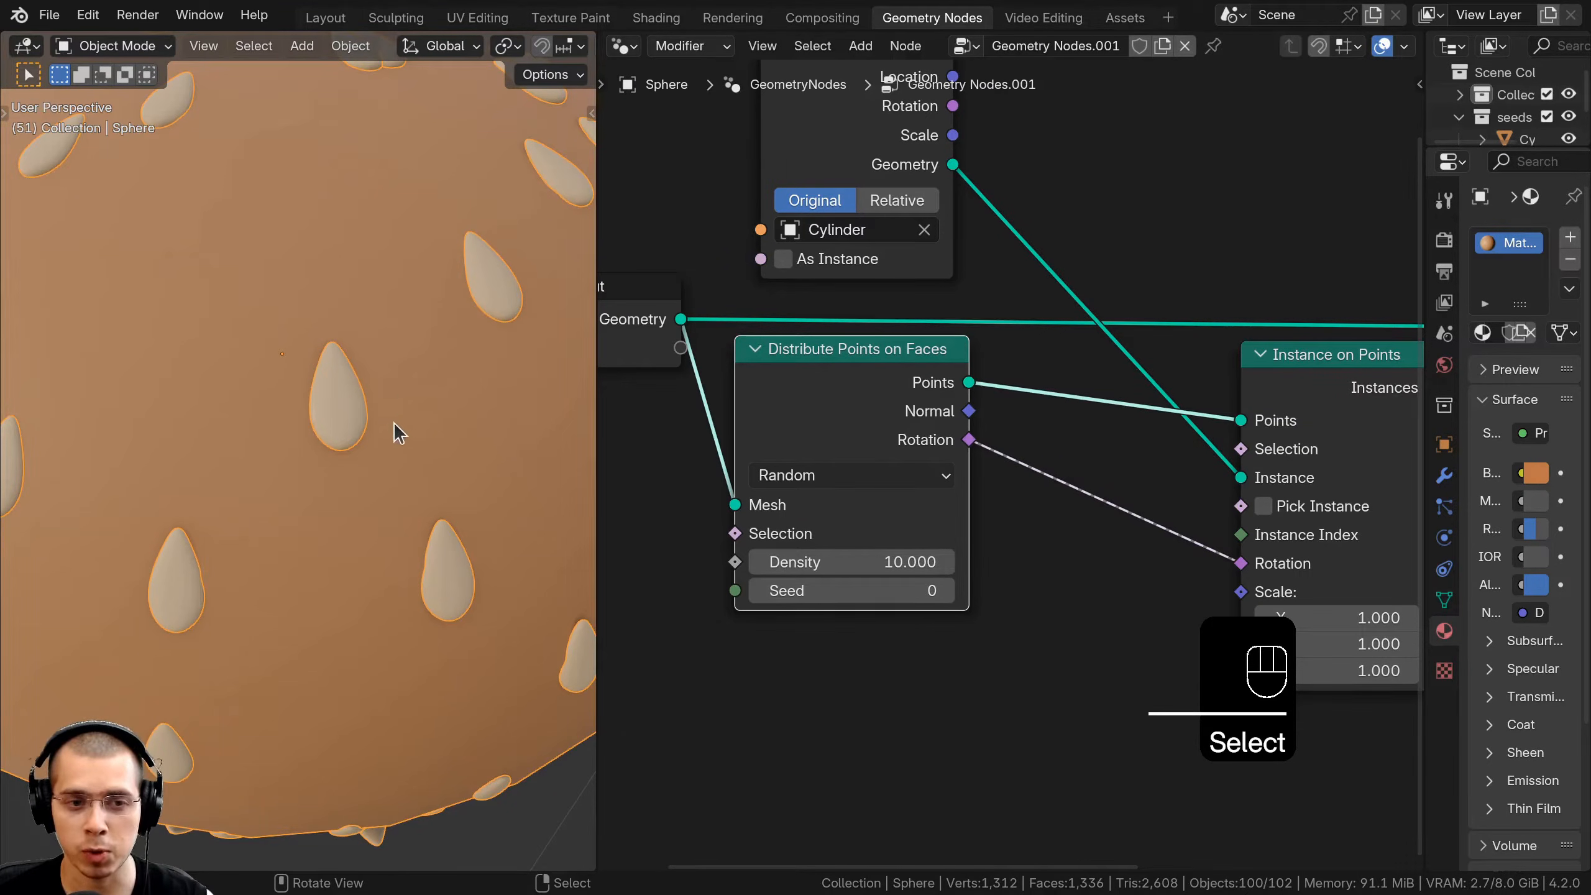
{"action": "scroll", "coordinate": [338, 370], "scroll_direction": "down", "scroll_amount": 4}
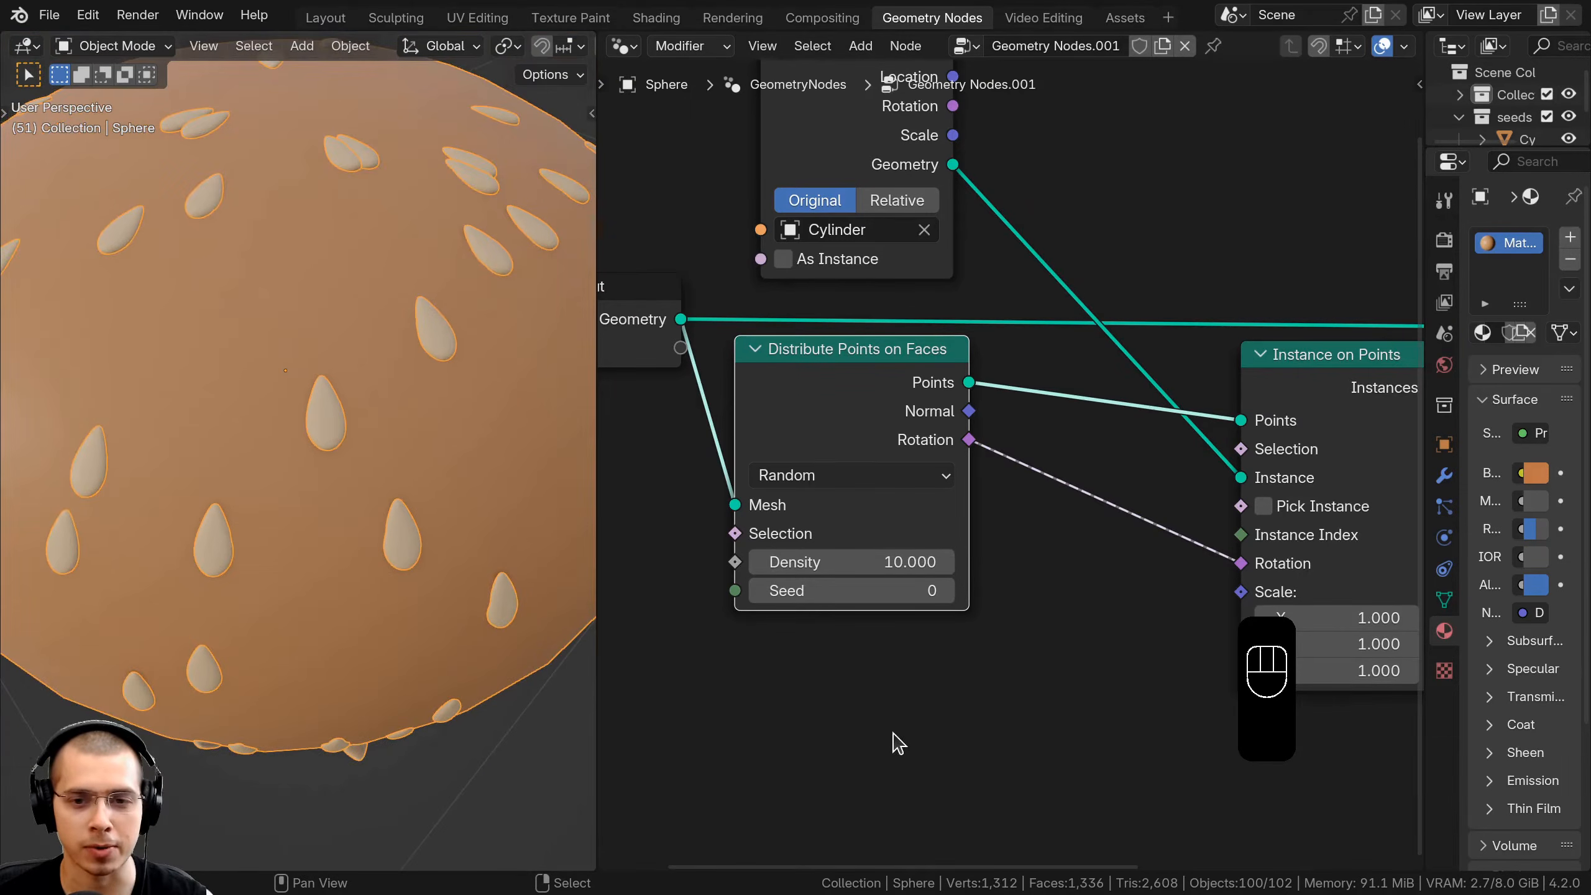
Add a Rotate Rotation node on the rotation link between Distribute Points on Faces and Instance on Points
{"action": "scroll", "coordinate": [895, 746], "scroll_direction": "down", "scroll_amount": 2}
{"action": "key", "text": "shift+a"}
{"action": "left_click", "coordinate": [854, 293]}
{"action": "type", "text": "rot"}
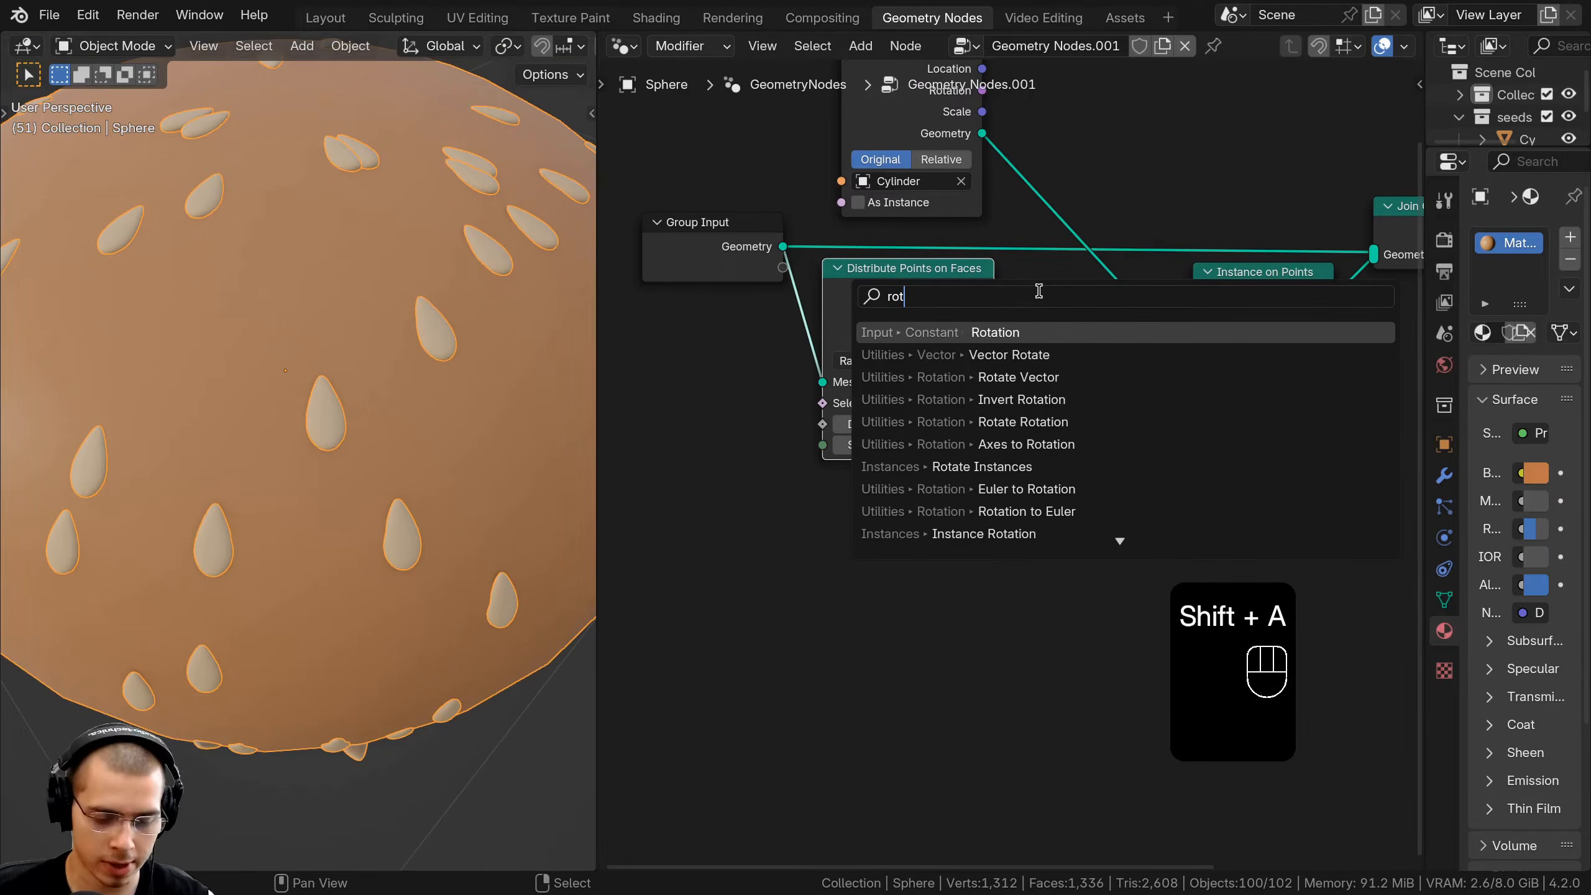
{"action": "type", "text": "ate rot"}
{"action": "key", "text": "Return"}
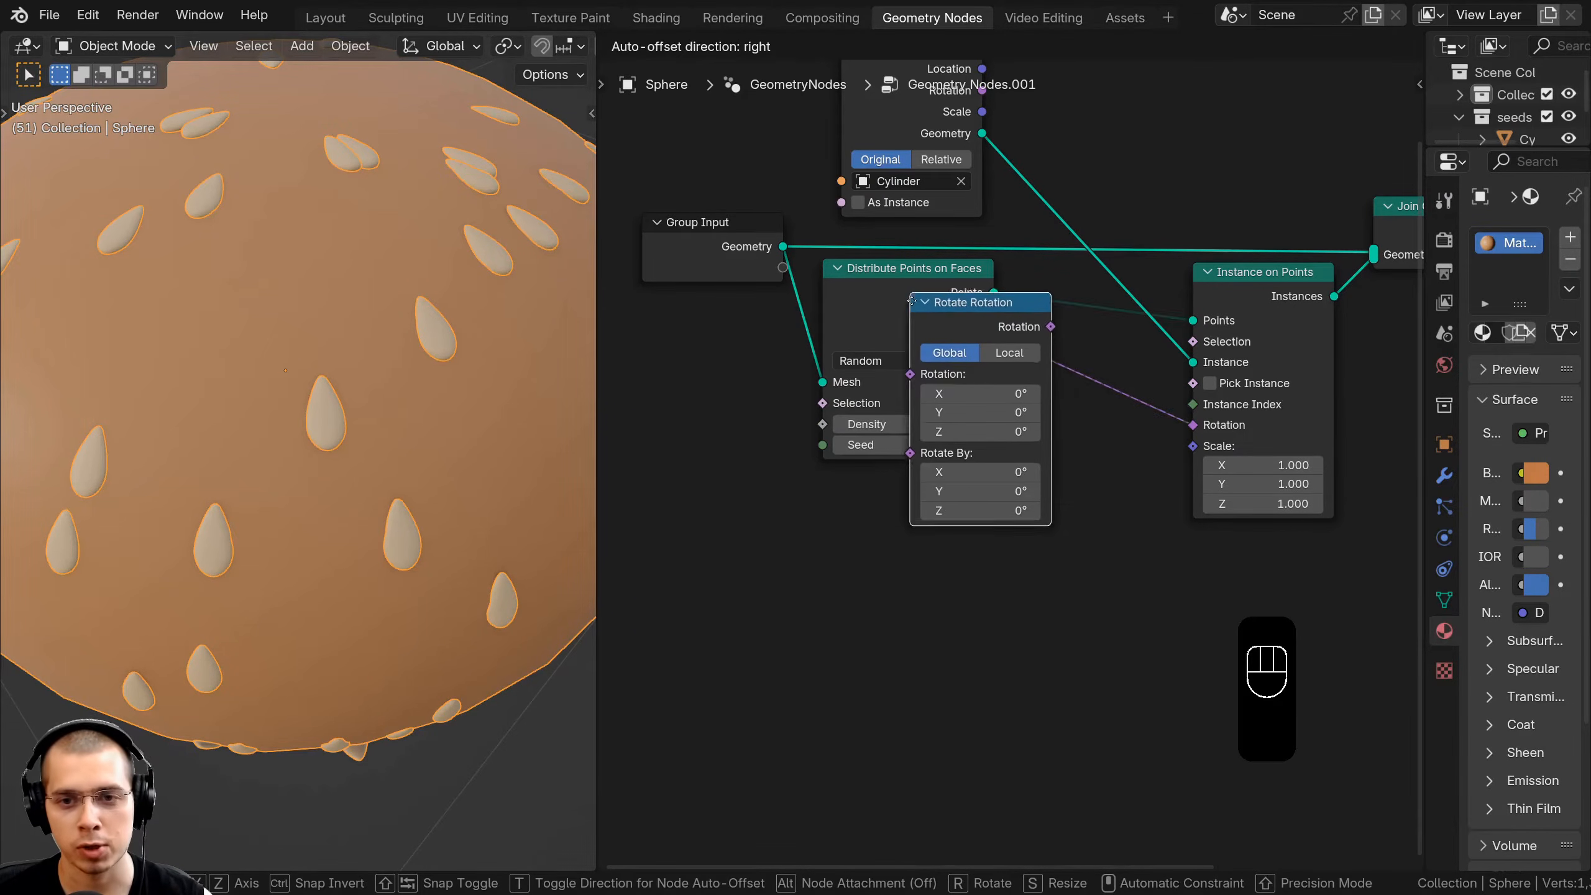
{"action": "left_click", "coordinate": [1030, 338]}
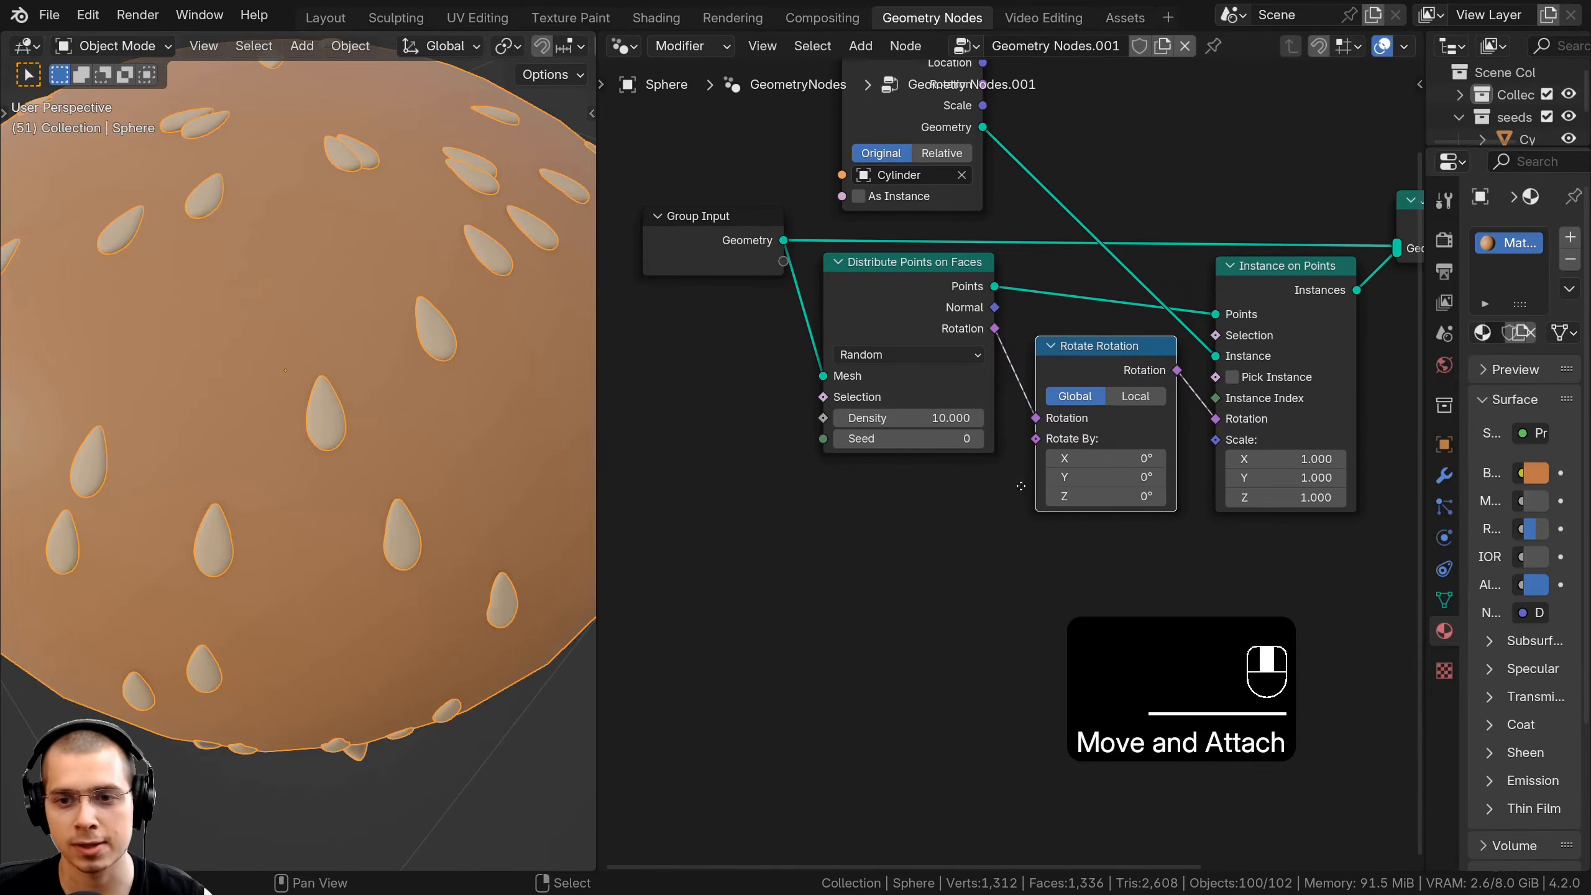
Move the incoming rotation link on Rotate Rotation from the Rotation input to the Rotate By input
{"action": "scroll", "coordinate": [1010, 347], "scroll_direction": "up", "scroll_amount": 2}
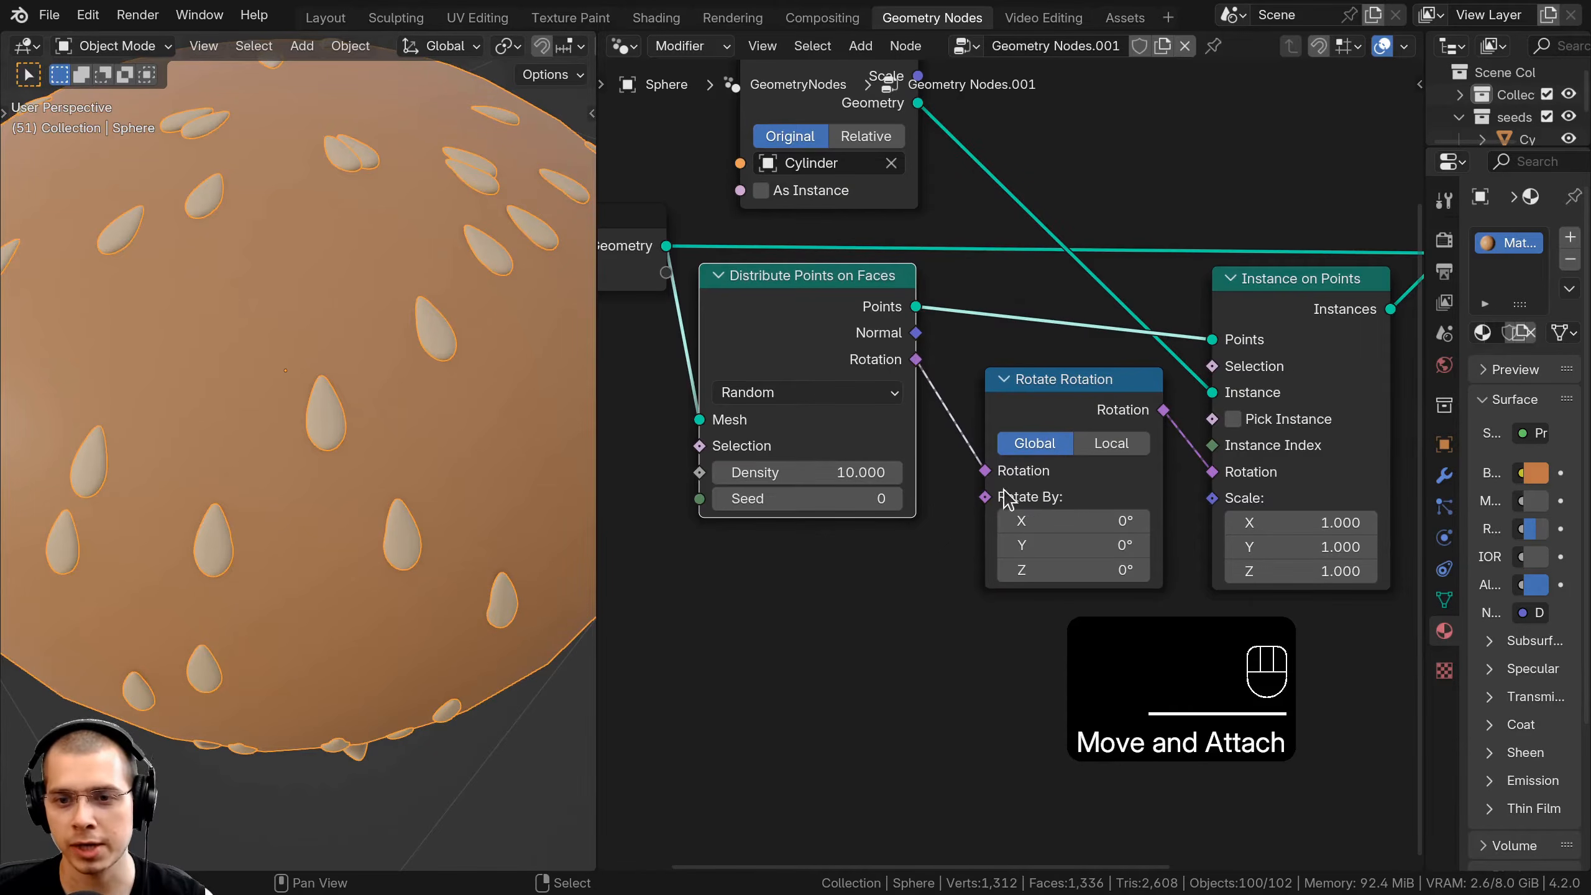
{"action": "left_click_drag", "start_coordinate": [971, 457], "coordinate": [990, 576]}
{"action": "scroll", "coordinate": [576, 399], "scroll_direction": "down", "scroll_amount": 1}
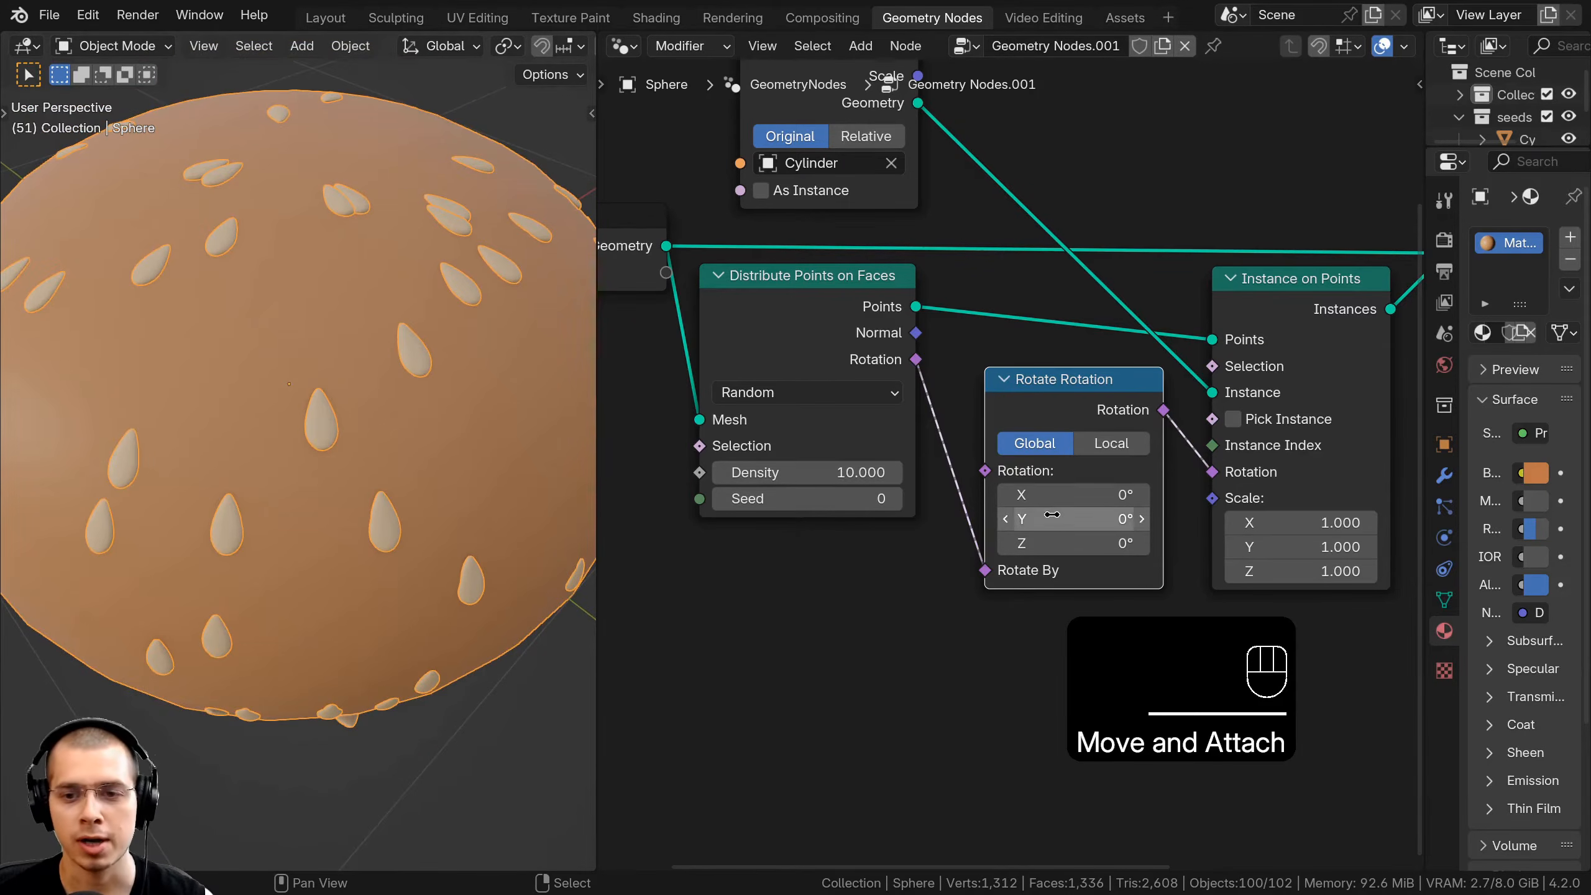
Try different Z angles for the Rotation input of Rotate Rotation, ending at 478°, to spin the seeds on the bun
{"action": "left_click_drag", "start_coordinate": [1063, 500], "coordinate": [1242, 545]}
{"action": "right_click", "coordinate": [1127, 500]}
{"action": "right_click", "coordinate": [1127, 522]}
{"action": "middle_click_drag", "start_coordinate": [216, 439], "coordinate": [345, 488]}
{"action": "scroll", "coordinate": [313, 379], "scroll_direction": "up", "scroll_amount": 4}
{"action": "middle_click_drag", "start_coordinate": [387, 439], "coordinate": [301, 313]}
{"action": "middle_click_drag", "start_coordinate": [300, 313], "coordinate": [439, 384], "text": "shift"}
{"action": "middle_click_drag", "start_coordinate": [470, 505], "coordinate": [370, 517], "text": "shift"}
{"action": "scroll", "coordinate": [376, 517], "scroll_direction": "down", "scroll_amount": 1}
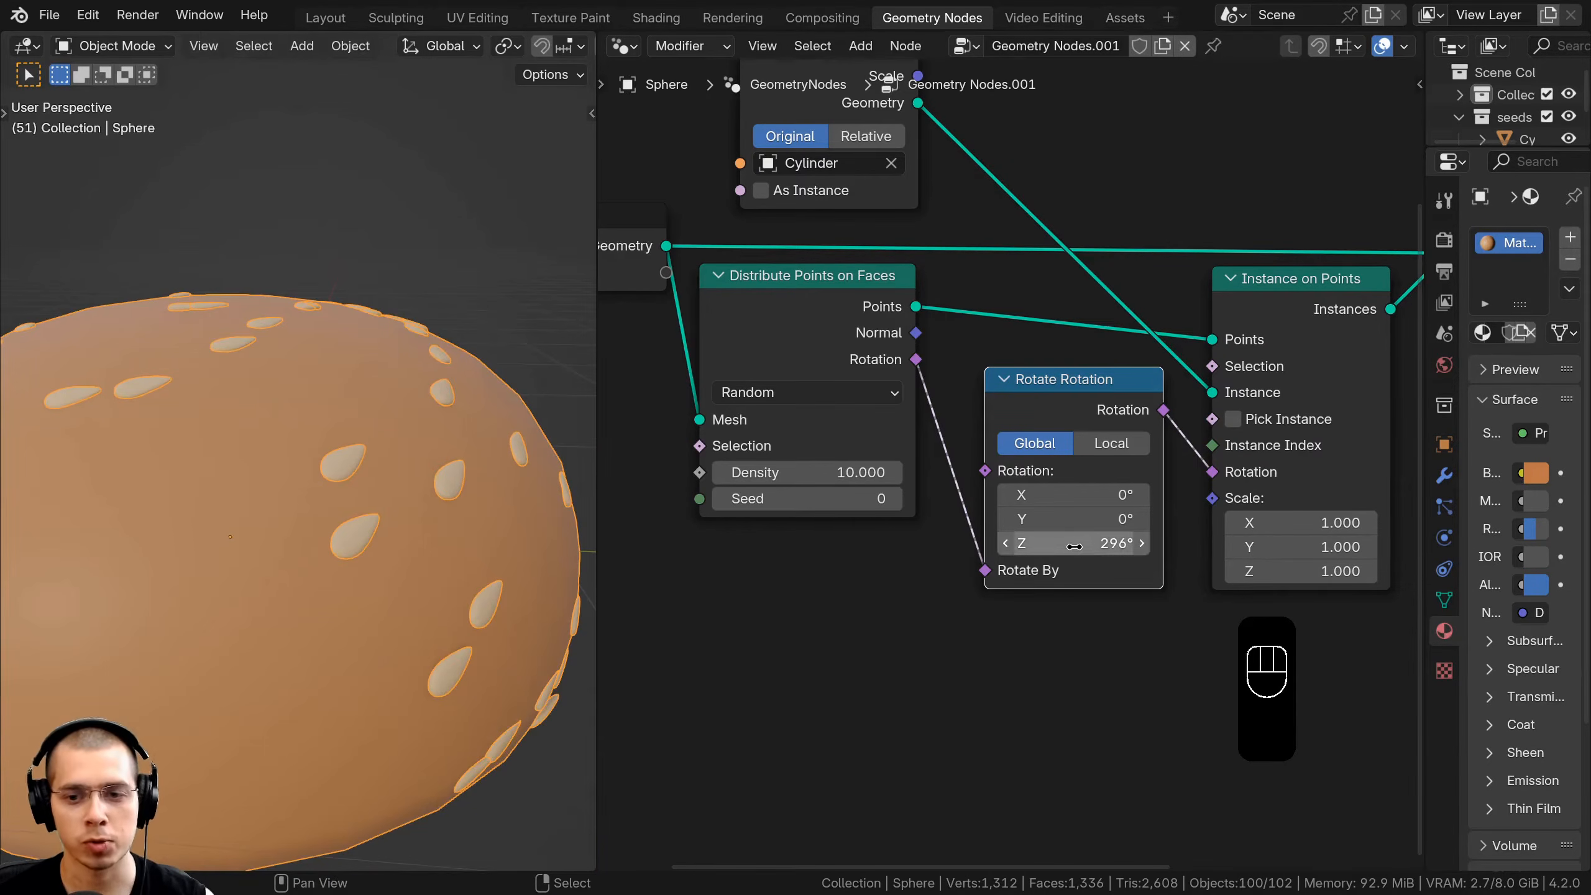
{"action": "left_click_drag", "start_coordinate": [1073, 542], "coordinate": [1130, 542]}
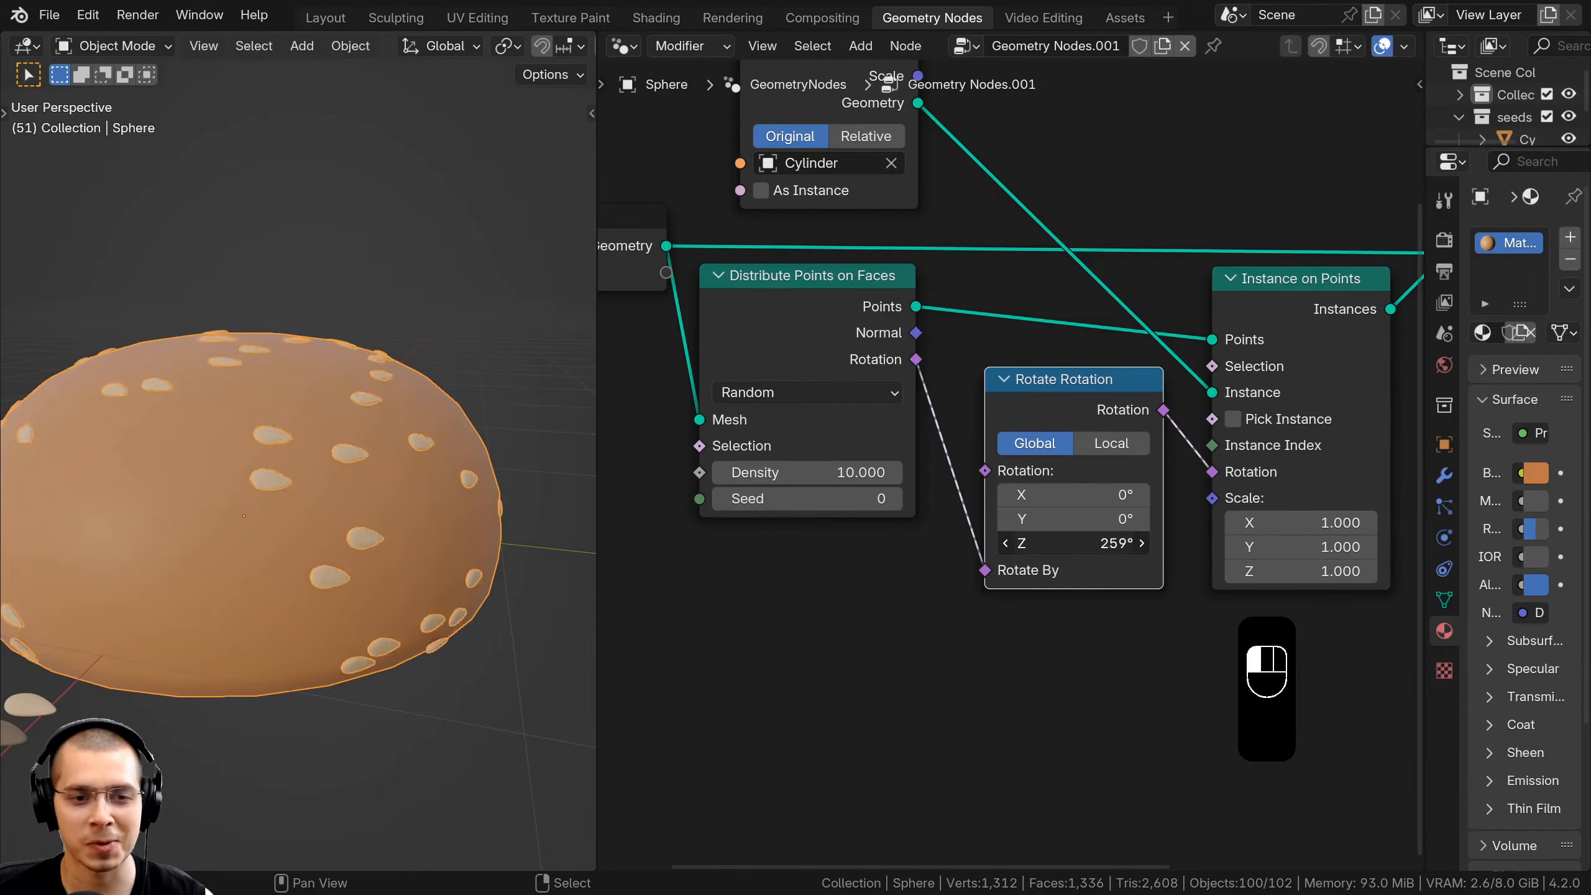
{"action": "left_click_drag", "start_coordinate": [1073, 543], "coordinate": [1073, 543]}
{"action": "mouse_move", "coordinate": [194, 426]}
{"action": "middle_mouse_down"}
{"action": "mouse_move", "coordinate": [139, 447]}
{"action": "mouse_move", "coordinate": [178, 441]}
{"action": "middle_mouse_up"}
Add a Random Value node below Distribute Points on Faces and link its Value to the Rotation input of Rotate Rotation
{"action": "middle_click_drag", "start_coordinate": [796, 536], "coordinate": [800, 448]}
{"action": "key", "text": "shift+a"}
{"action": "left_click", "coordinate": [779, 245]}
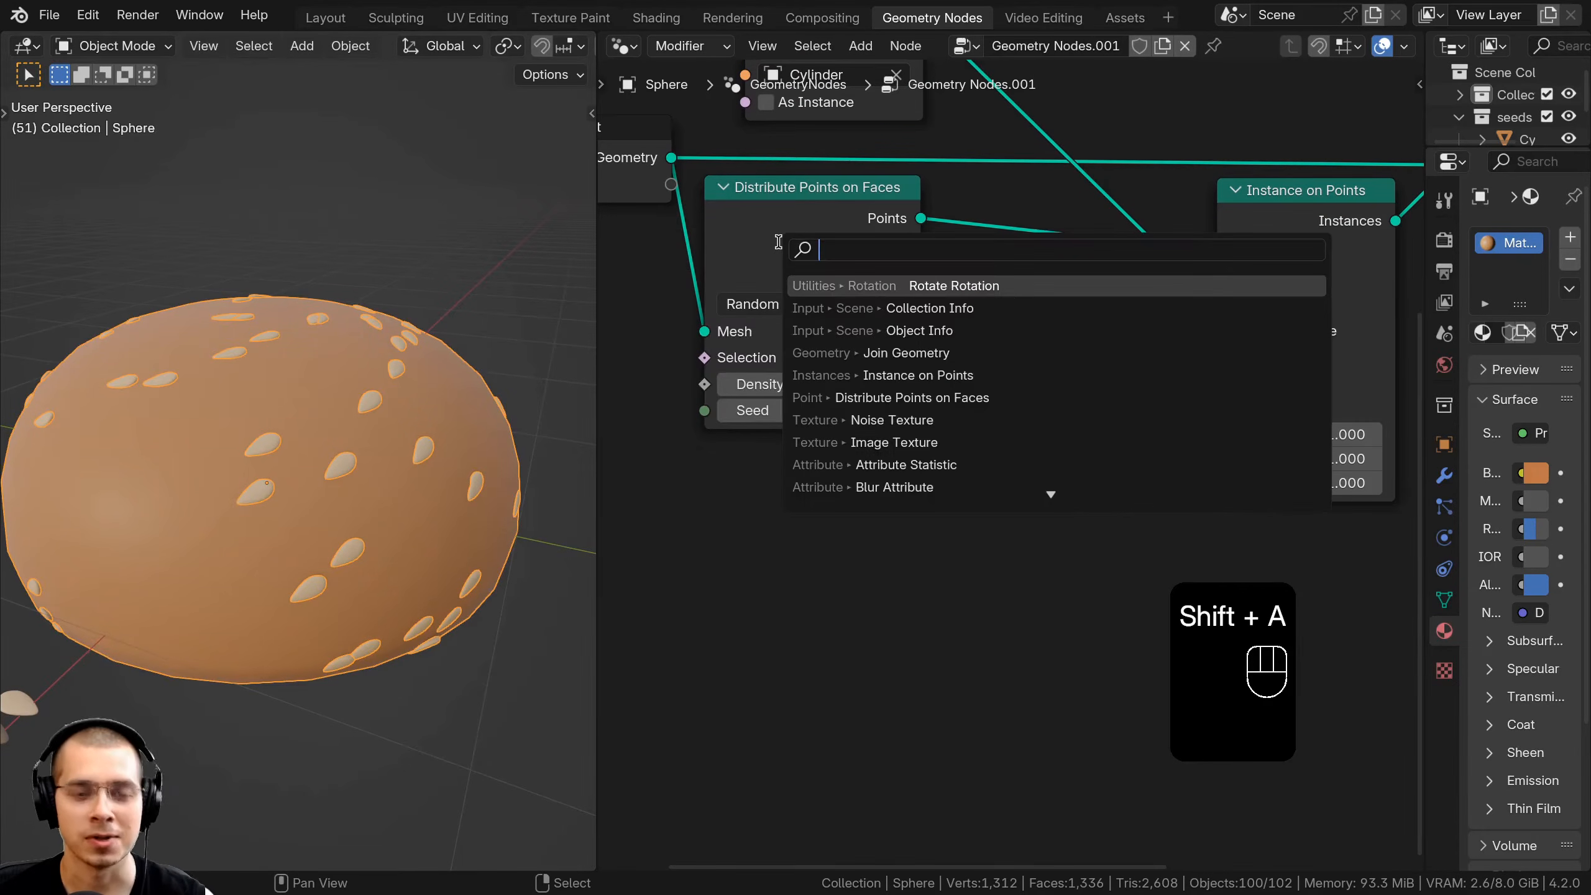
{"action": "type", "text": "rand"}
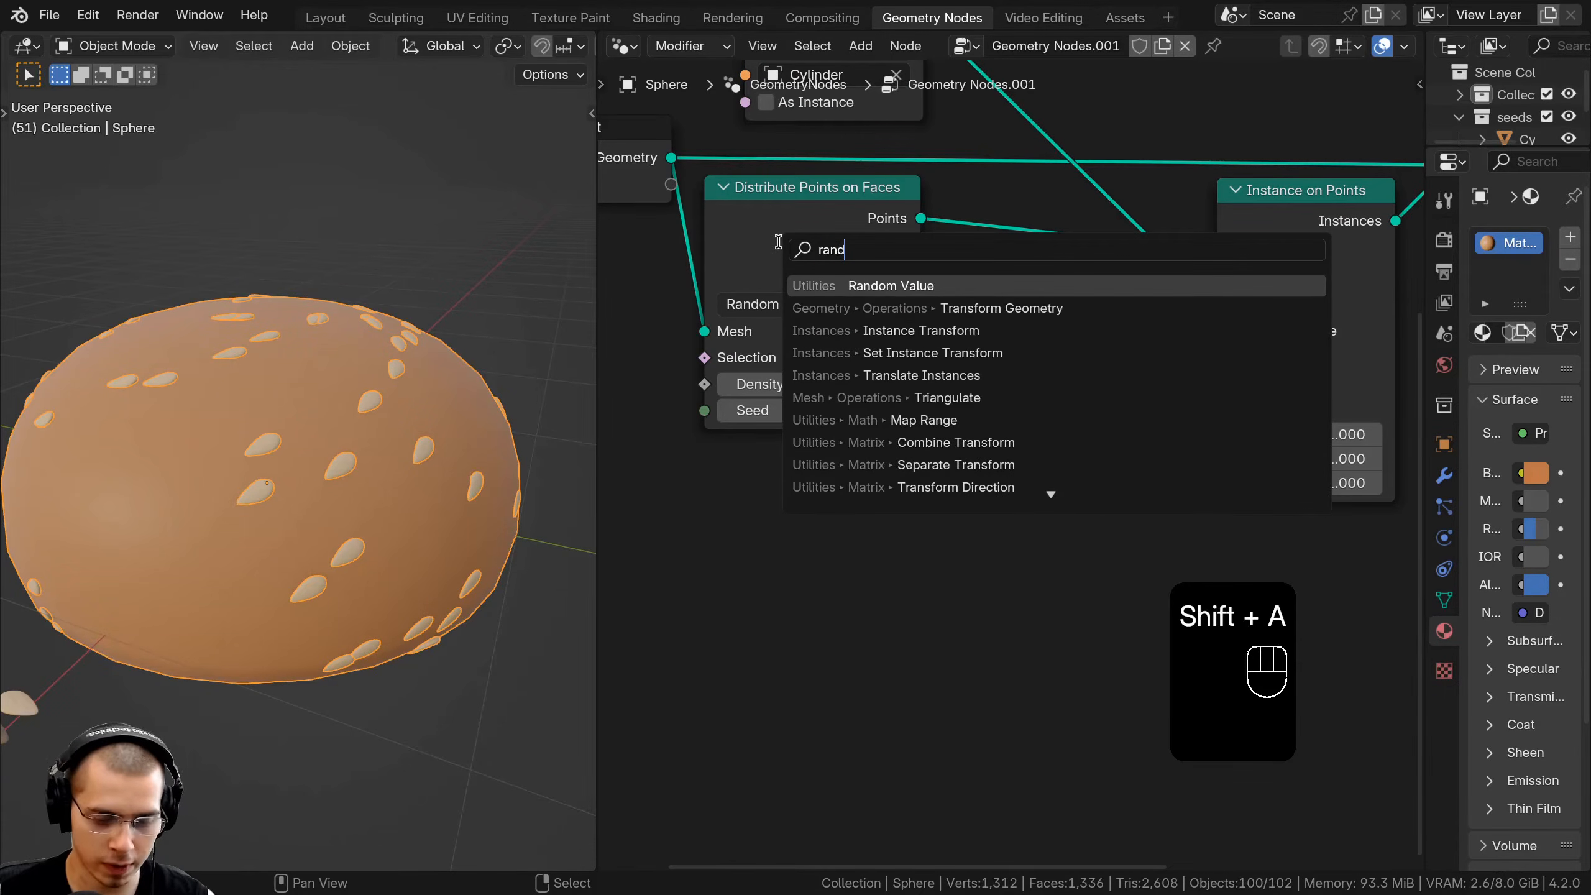
{"action": "left_click", "coordinate": [799, 285]}
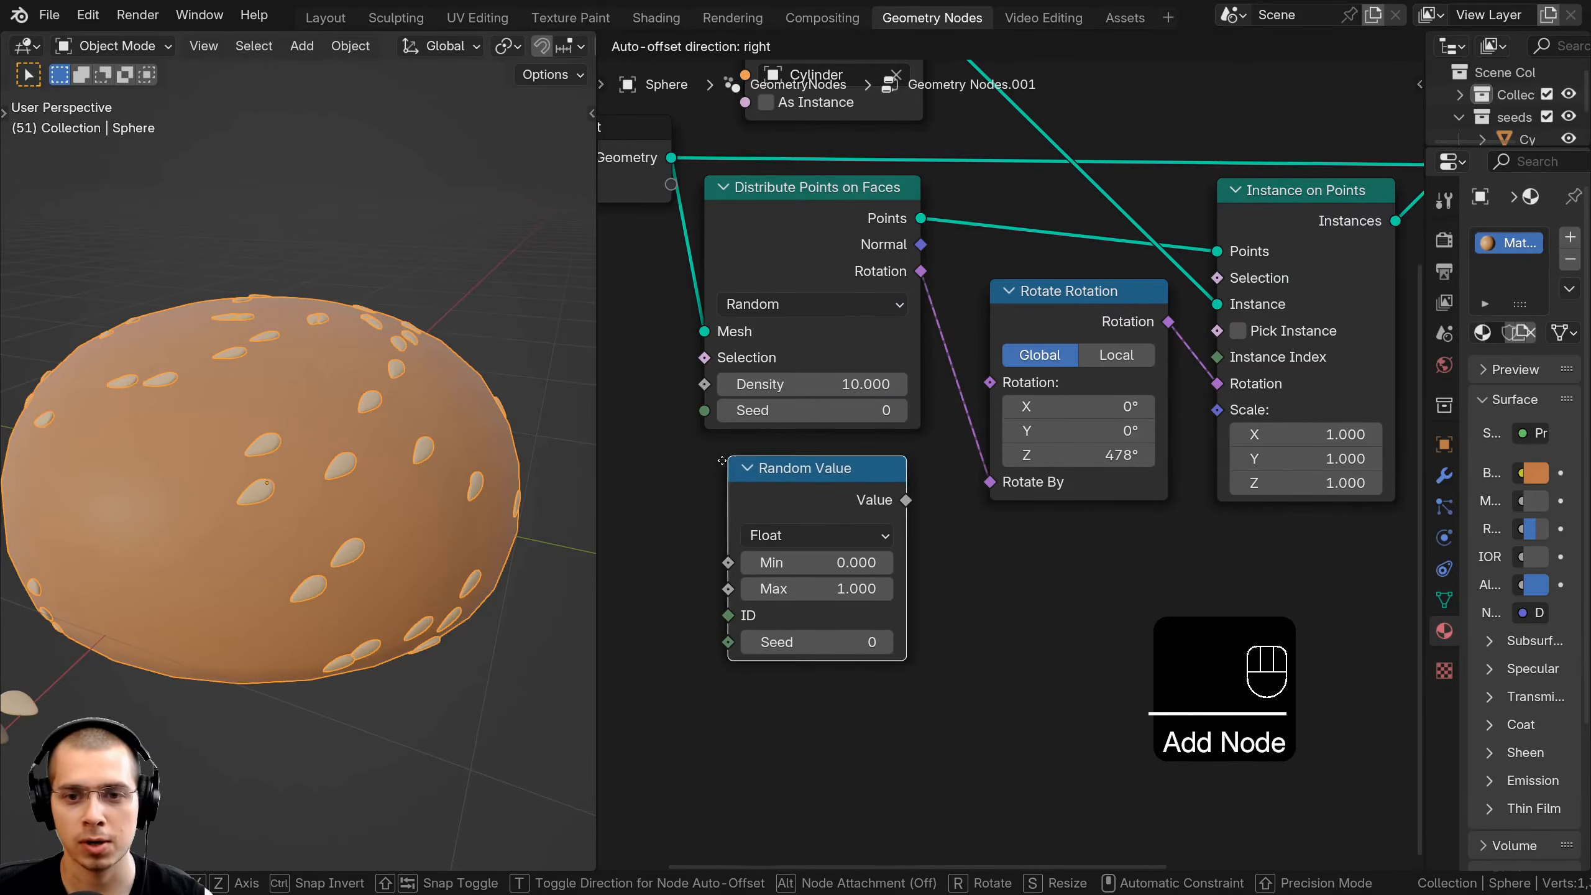
{"action": "left_click", "coordinate": [702, 488]}
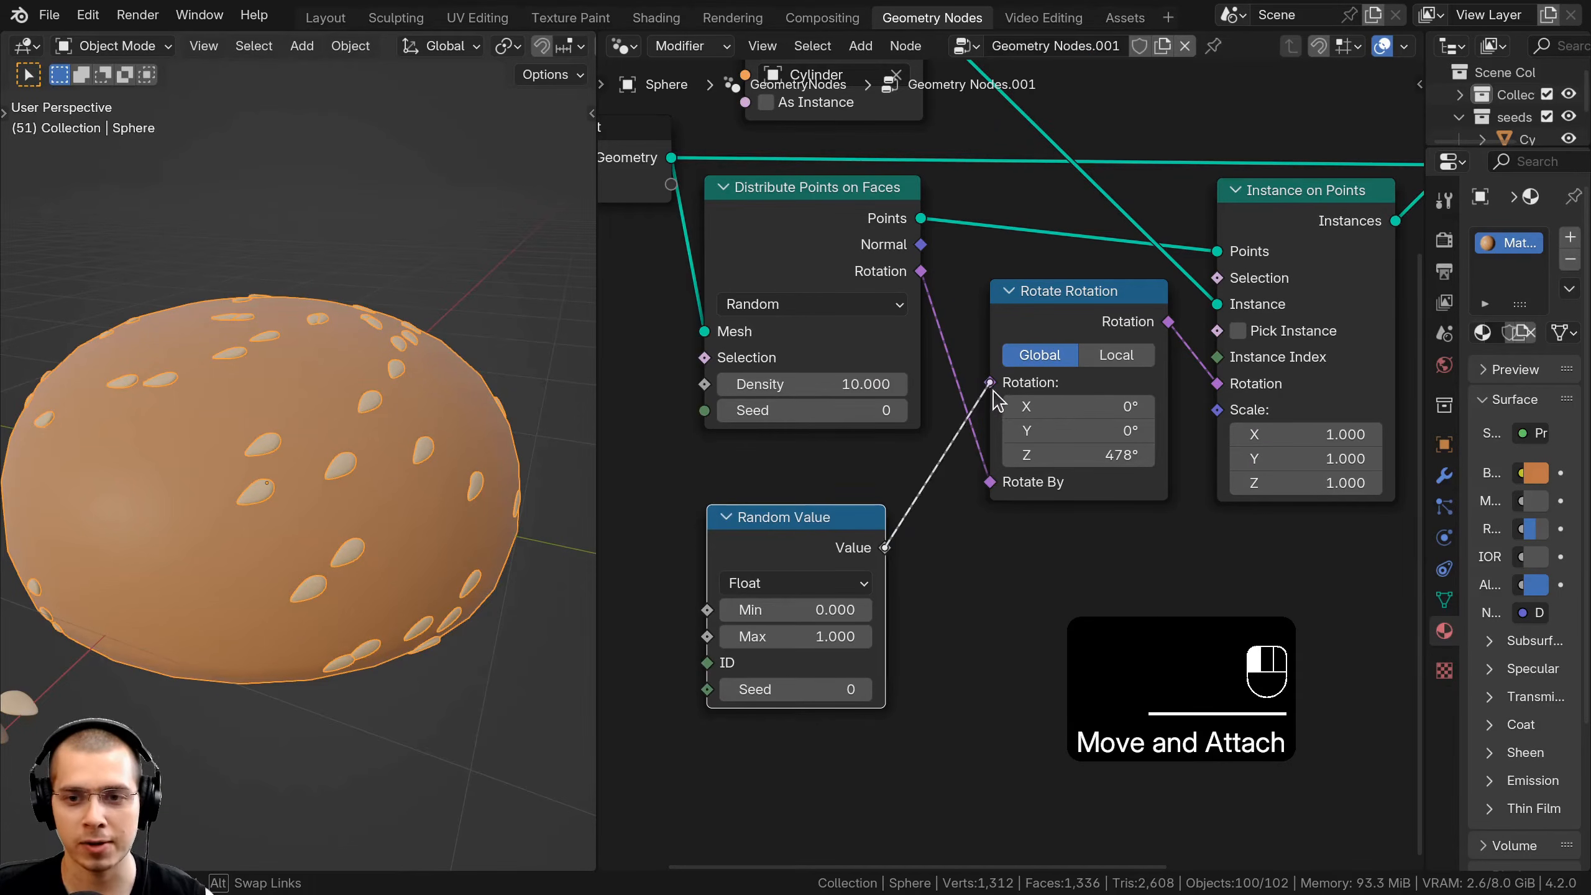
{"action": "left_click_drag", "start_coordinate": [994, 390], "coordinate": [994, 389]}
{"action": "middle_click_drag", "start_coordinate": [364, 571], "coordinate": [281, 533]}
{"action": "scroll", "coordinate": [931, 671], "scroll_direction": "up", "scroll_amount": 1}
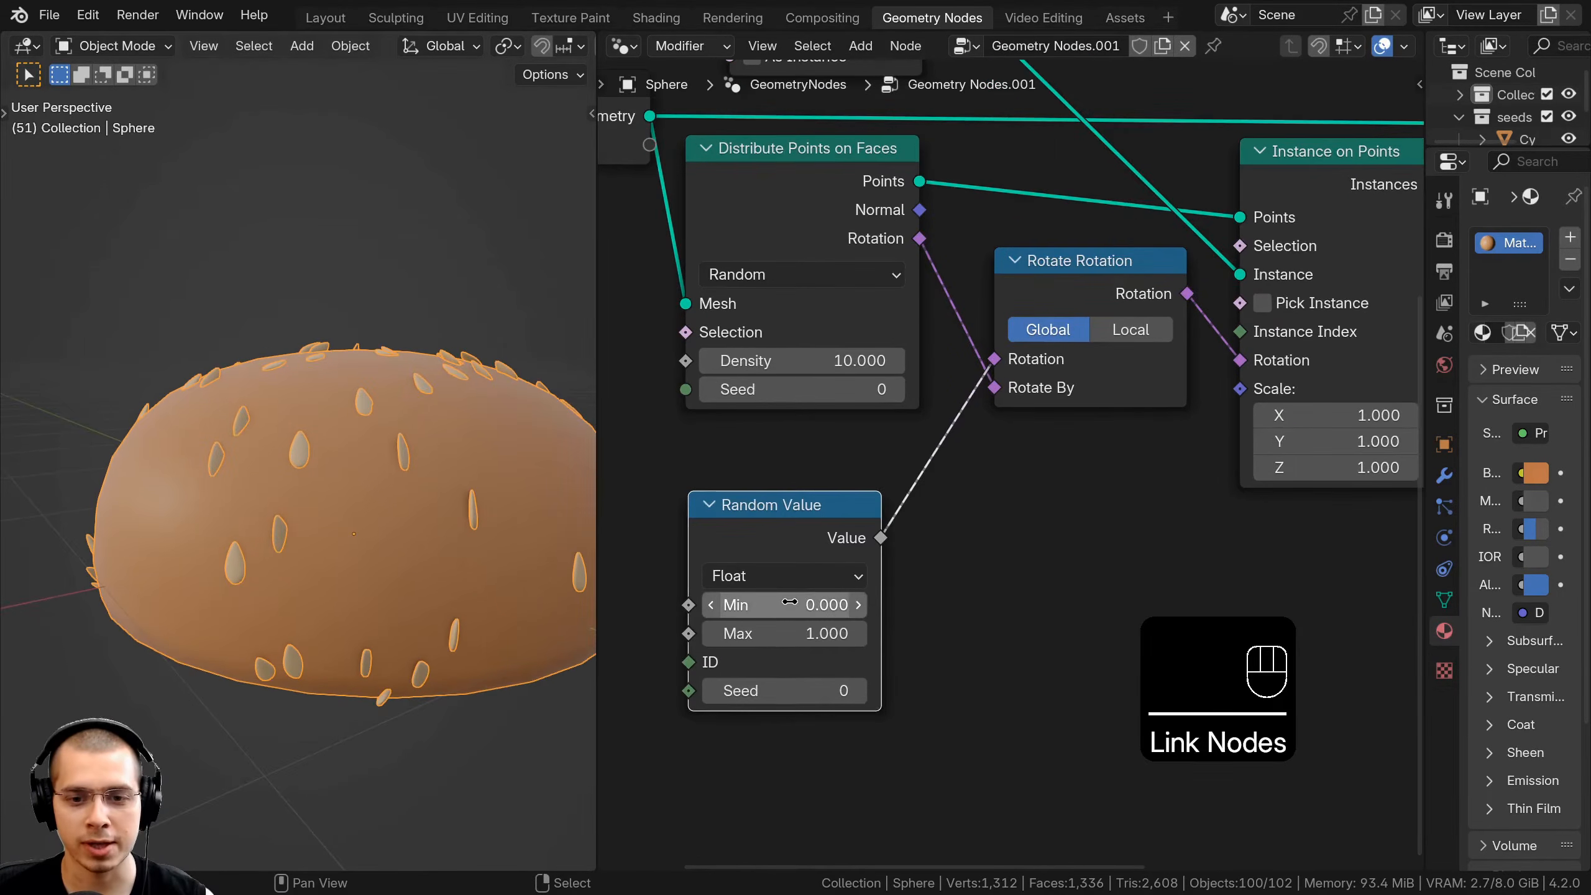
{"action": "left_click_drag", "start_coordinate": [791, 602], "coordinate": [814, 632]}
{"action": "right_click", "coordinate": [790, 602]}
{"action": "right_click", "coordinate": [782, 633]}
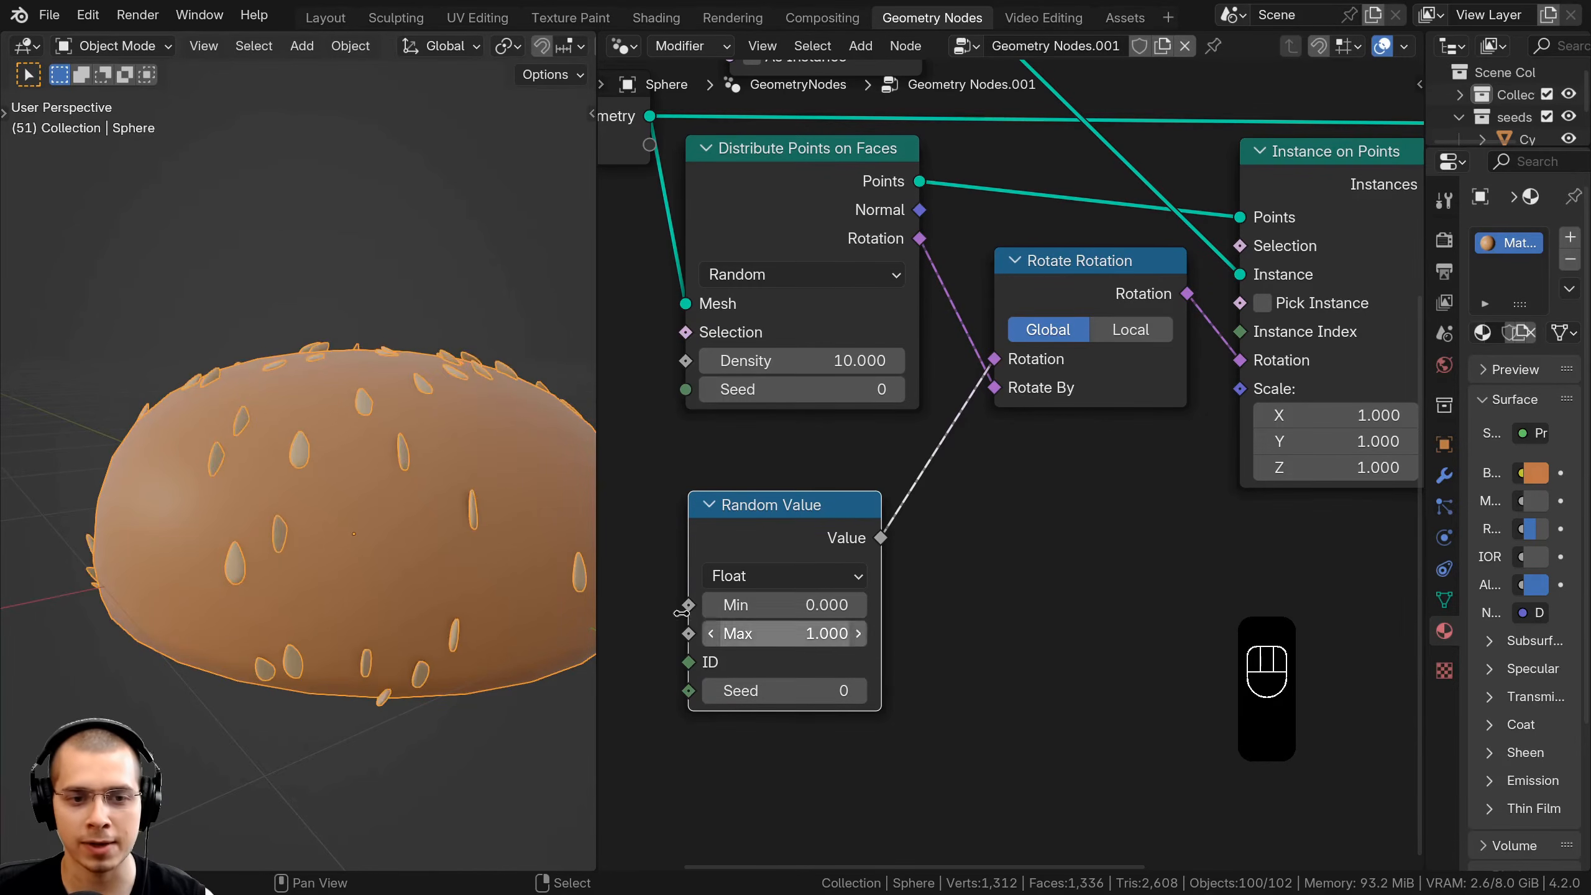
{"action": "middle_click_drag", "start_coordinate": [359, 577], "coordinate": [361, 593]}
{"action": "middle_click_drag", "start_coordinate": [472, 551], "coordinate": [461, 553]}
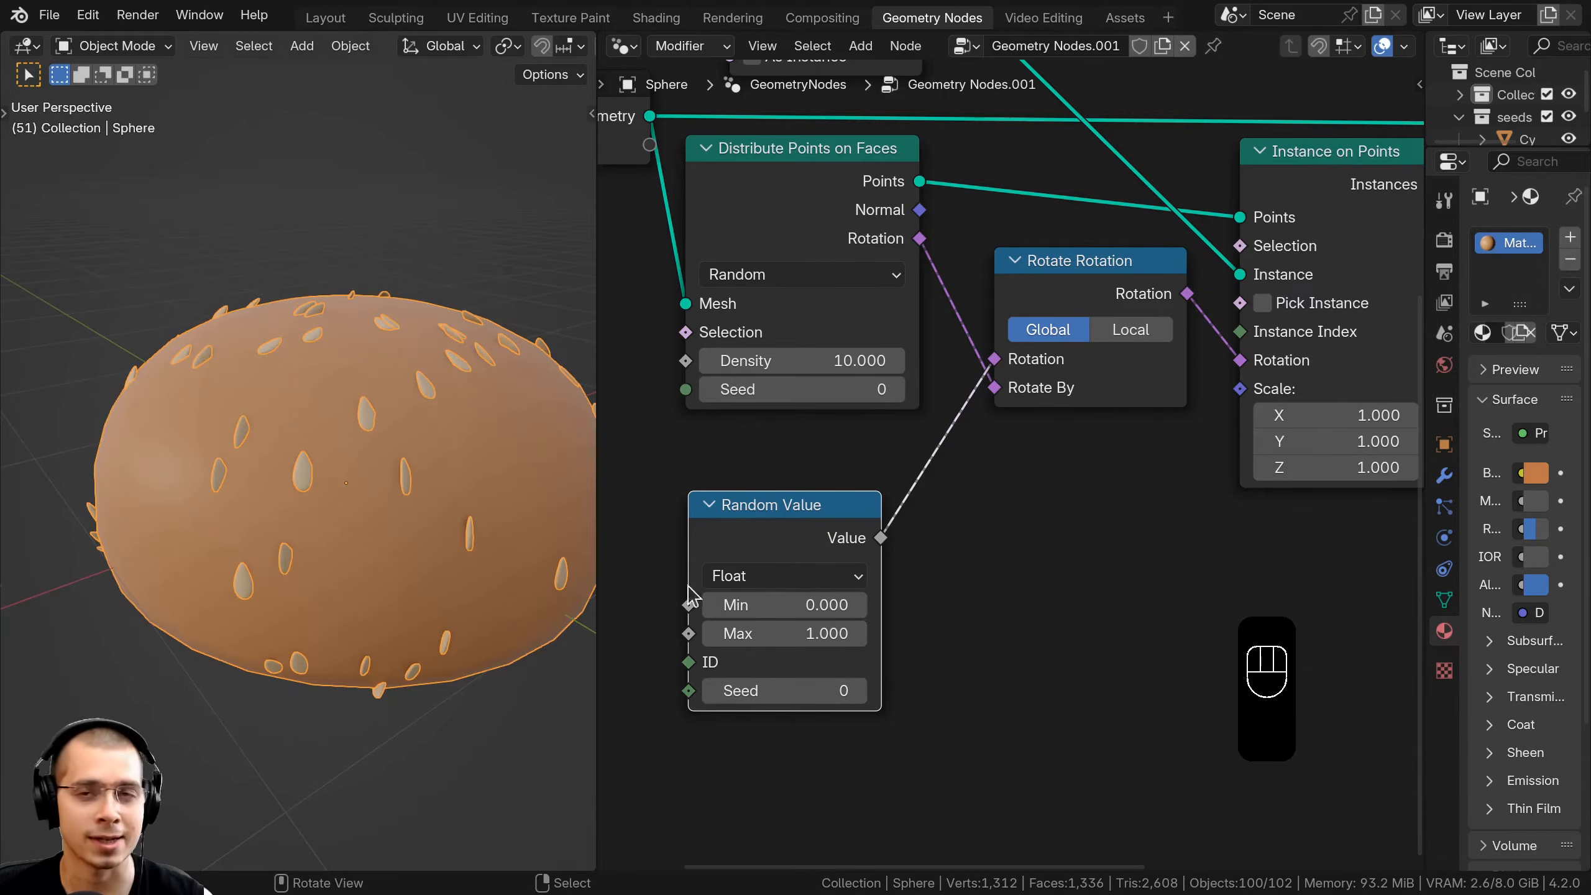
Switch Random Value to the Vector type and link its Value to the Rotation input of Rotate Rotation
{"action": "middle_click_drag", "start_coordinate": [689, 596], "coordinate": [745, 515]}
{"action": "left_click", "coordinate": [796, 496]}
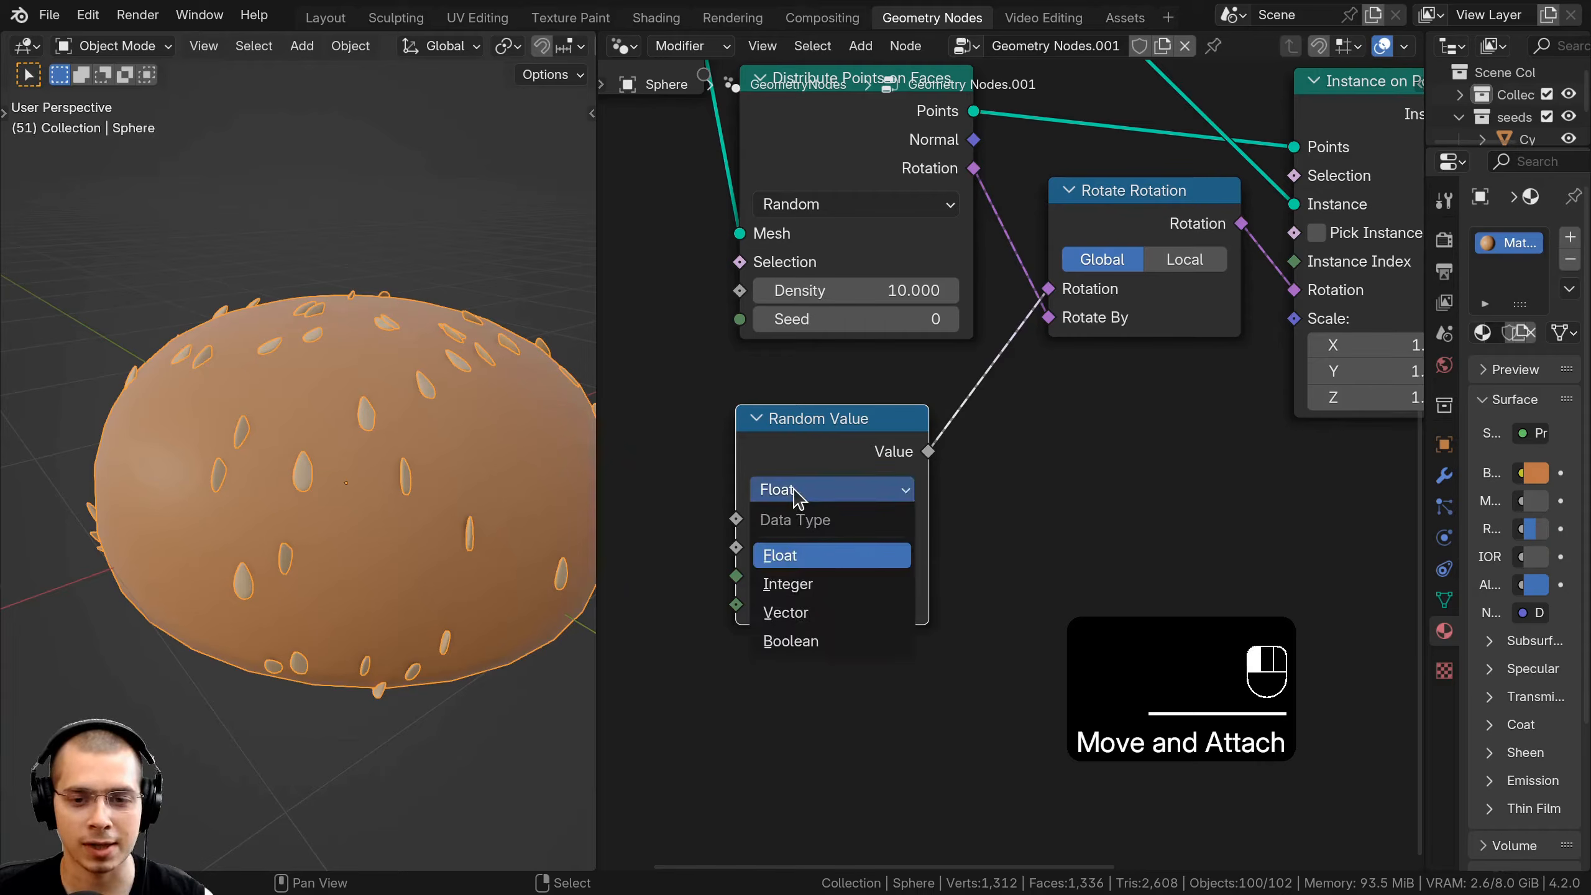
{"action": "left_click", "coordinate": [791, 612]}
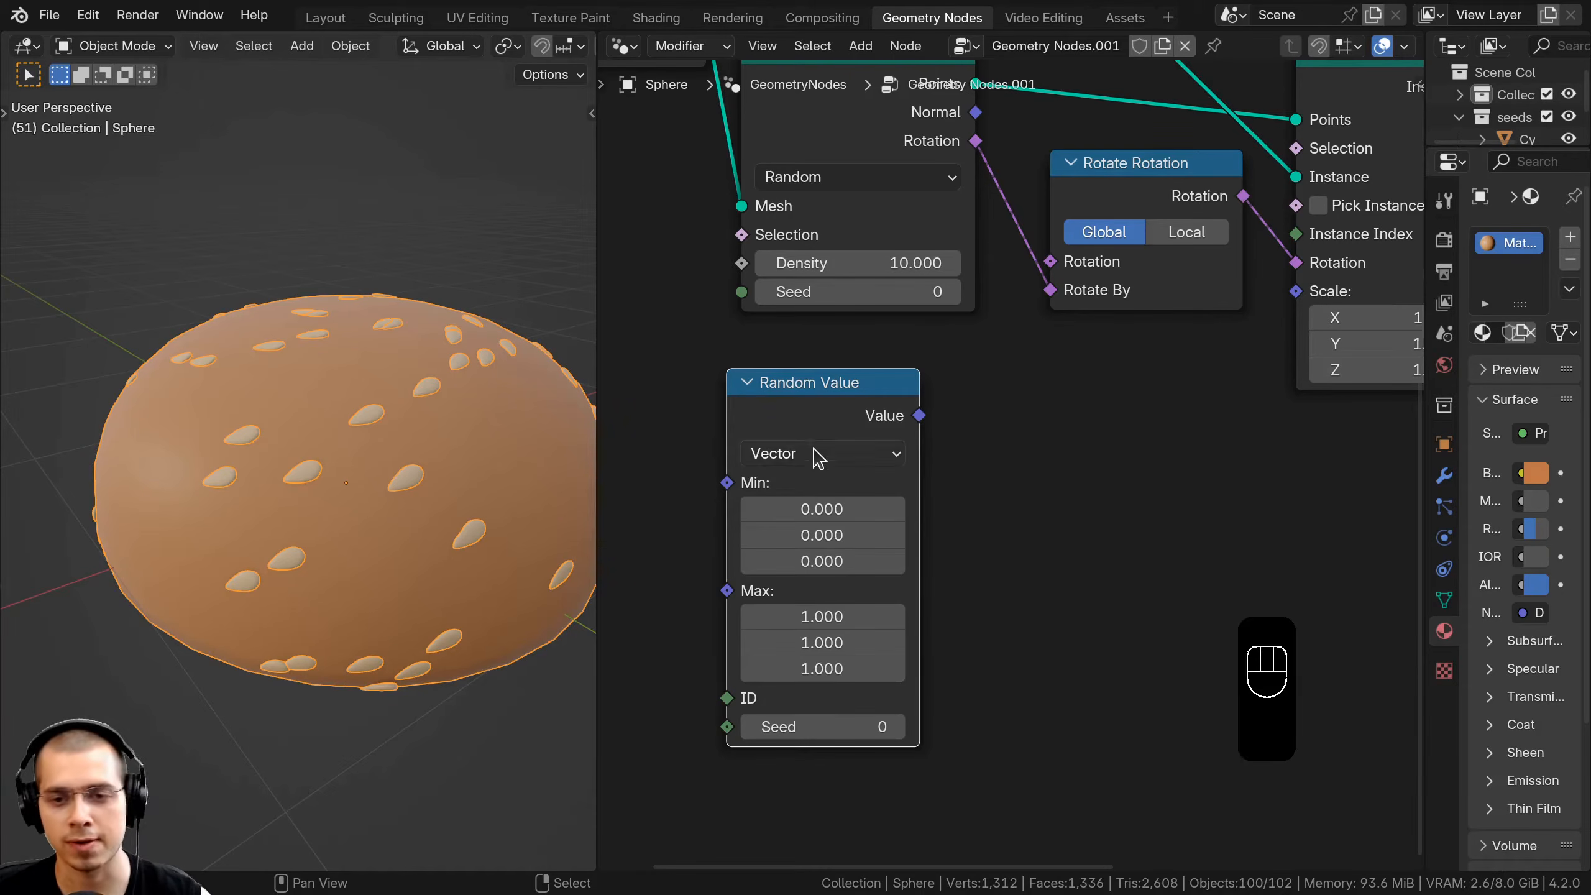
{"action": "left_click_drag", "start_coordinate": [891, 415], "coordinate": [887, 412]}
{"action": "left_click_drag", "start_coordinate": [1048, 255], "coordinate": [1050, 261]}
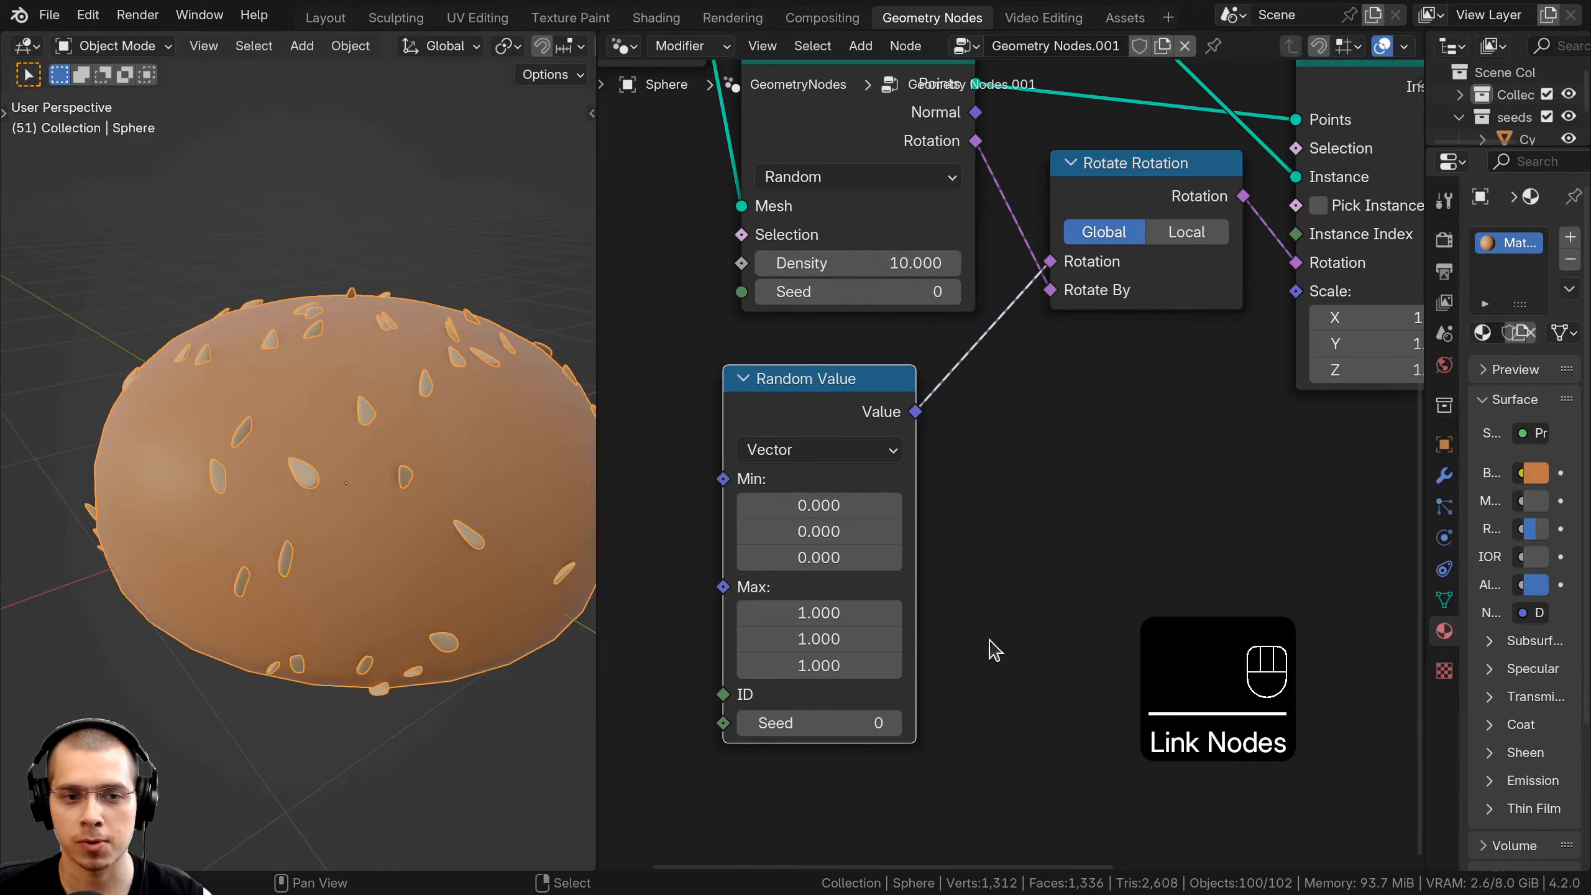
Set all three Max components of the Random Value node to 0
{"action": "middle_click_drag", "start_coordinate": [854, 641], "coordinate": [857, 529]}
{"action": "scroll", "coordinate": [857, 530], "scroll_direction": "up", "scroll_amount": 1}
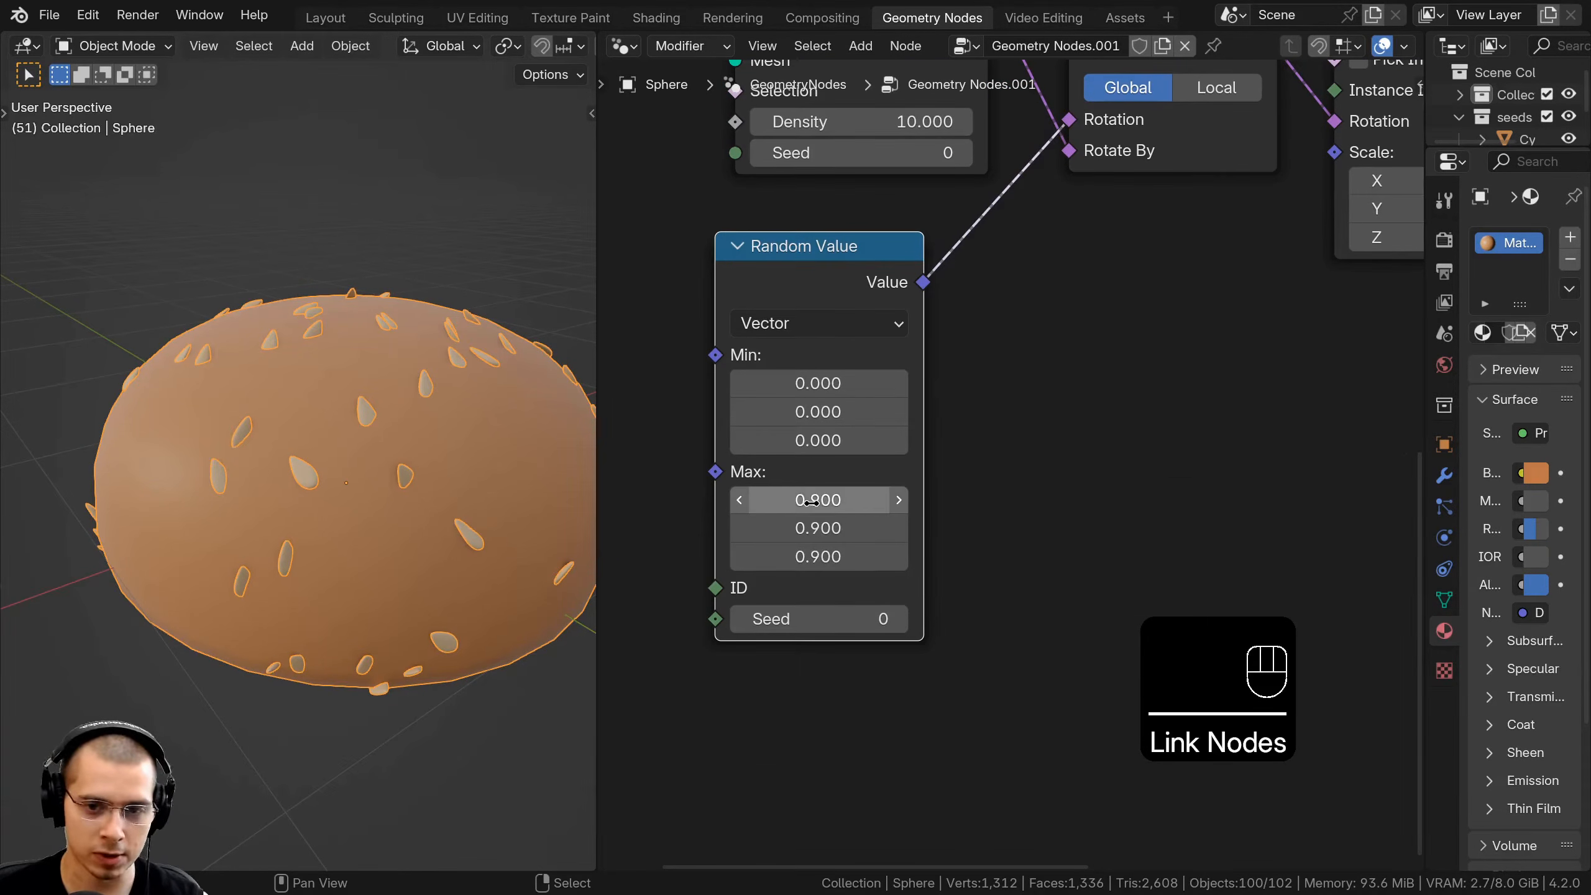
{"action": "left_click_drag", "start_coordinate": [812, 503], "coordinate": [813, 556]}
{"action": "type", "text": "0"}
{"action": "key", "text": "Return"}
{"action": "middle_click_drag", "start_coordinate": [501, 532], "coordinate": [505, 554]}
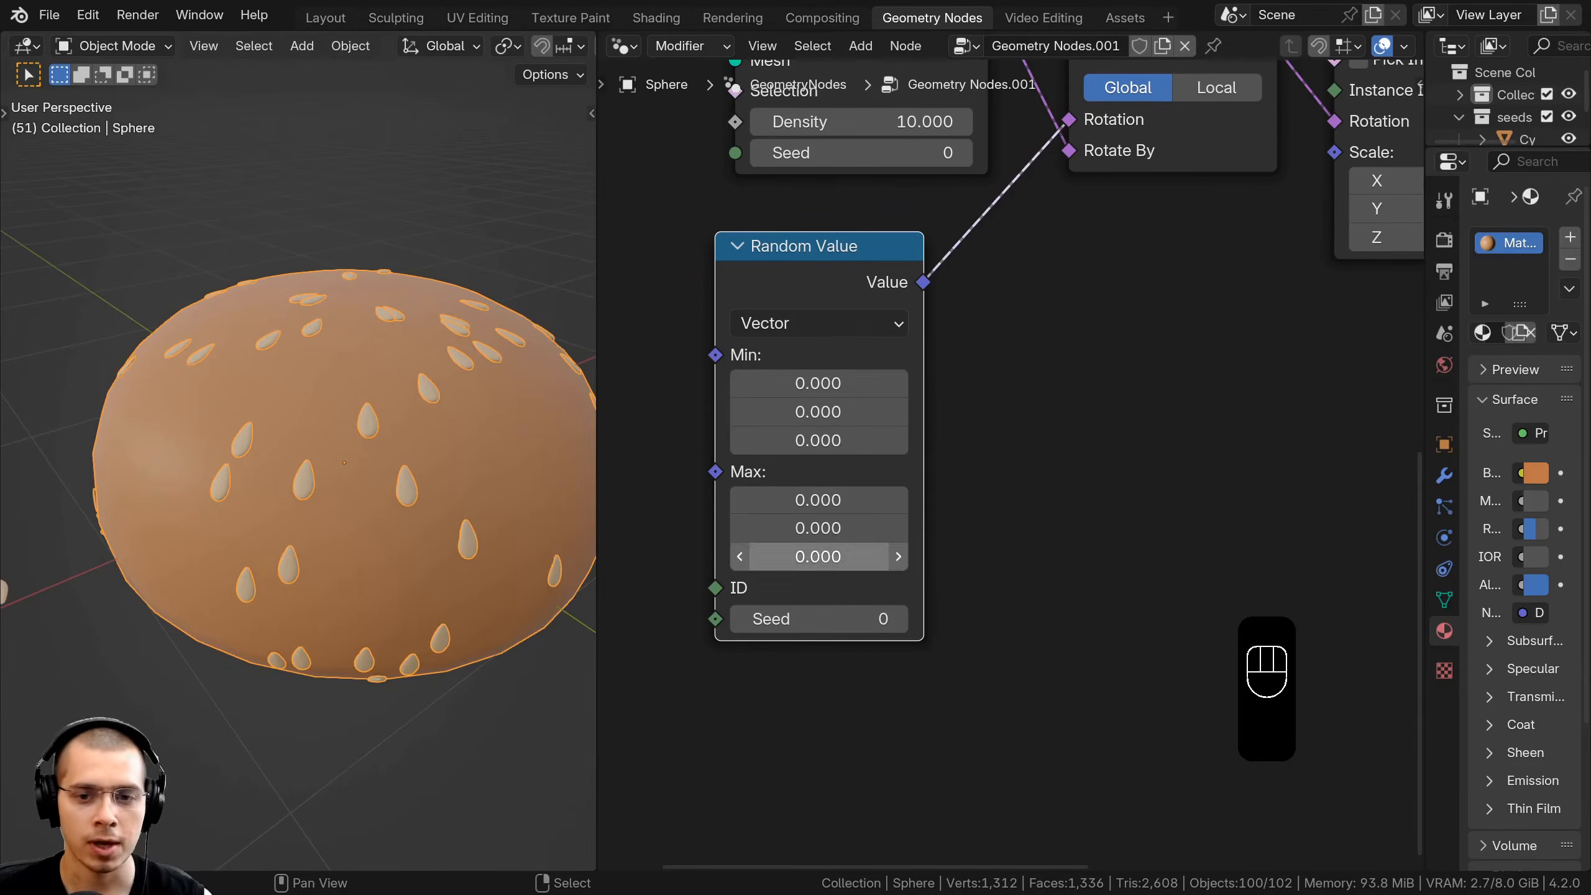
Try larger Max Z values on the Random Value node, such as 29.3 and 217.4, to vary the seeds' rotation
{"action": "mouse_move", "coordinate": [818, 557]}
{"action": "left_mouse_down"}
{"action": "mouse_move", "coordinate": [864, 556]}
{"action": "mouse_move", "coordinate": [808, 556]}
{"action": "left_mouse_up"}
{"action": "right_click", "coordinate": [808, 557]}
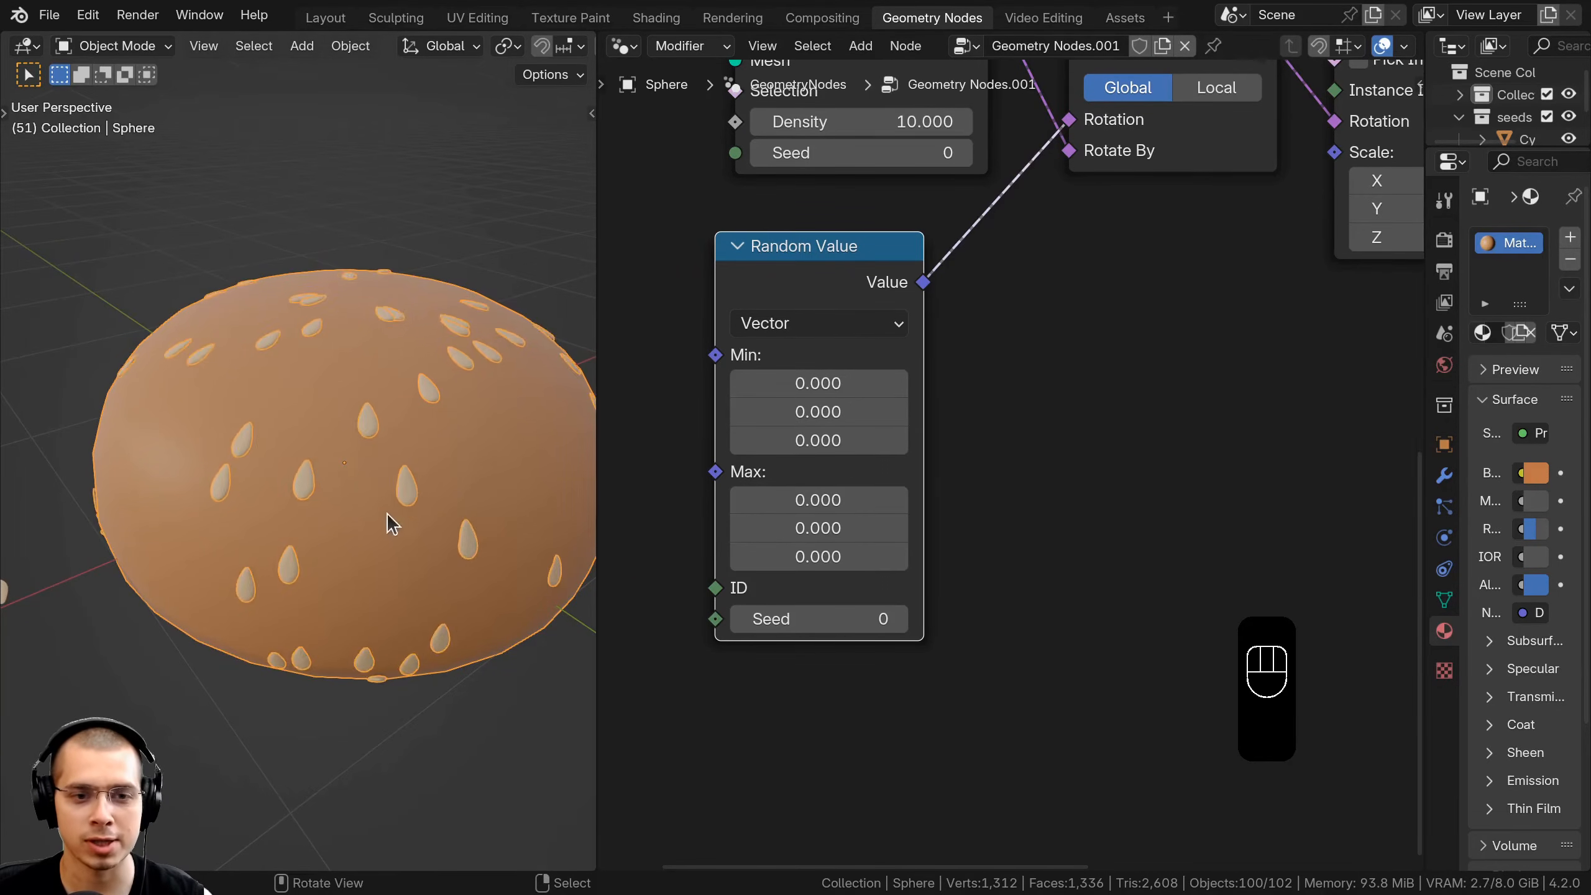
{"action": "middle_click_drag", "start_coordinate": [391, 522], "coordinate": [413, 557]}
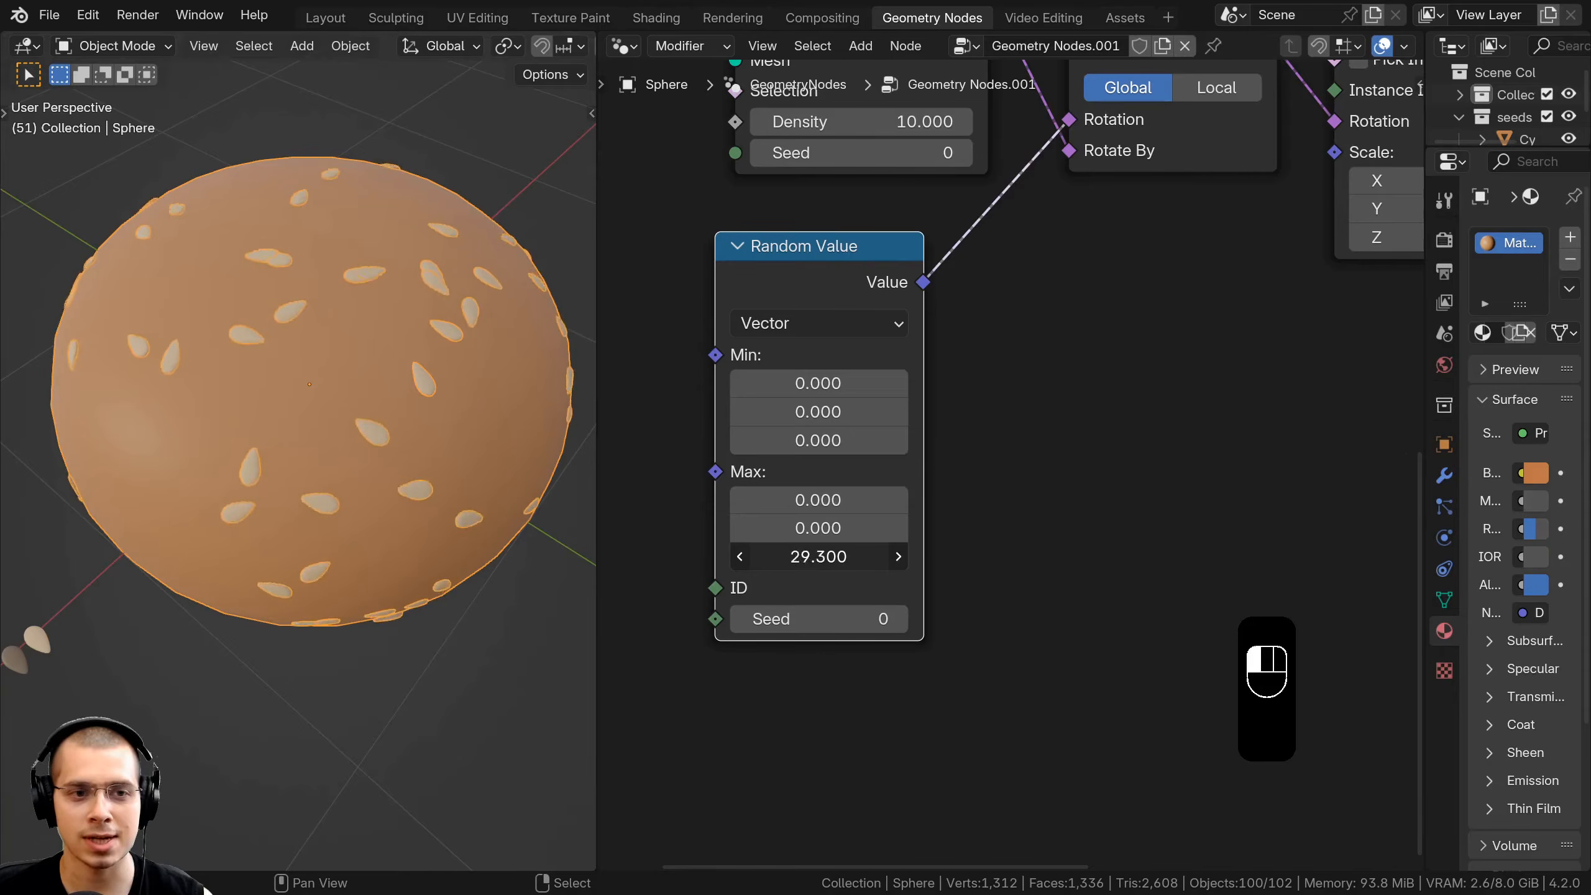
{"action": "left_click_drag", "start_coordinate": [812, 557], "coordinate": [821, 556]}
{"action": "middle_click_drag", "start_coordinate": [269, 294], "coordinate": [243, 119]}
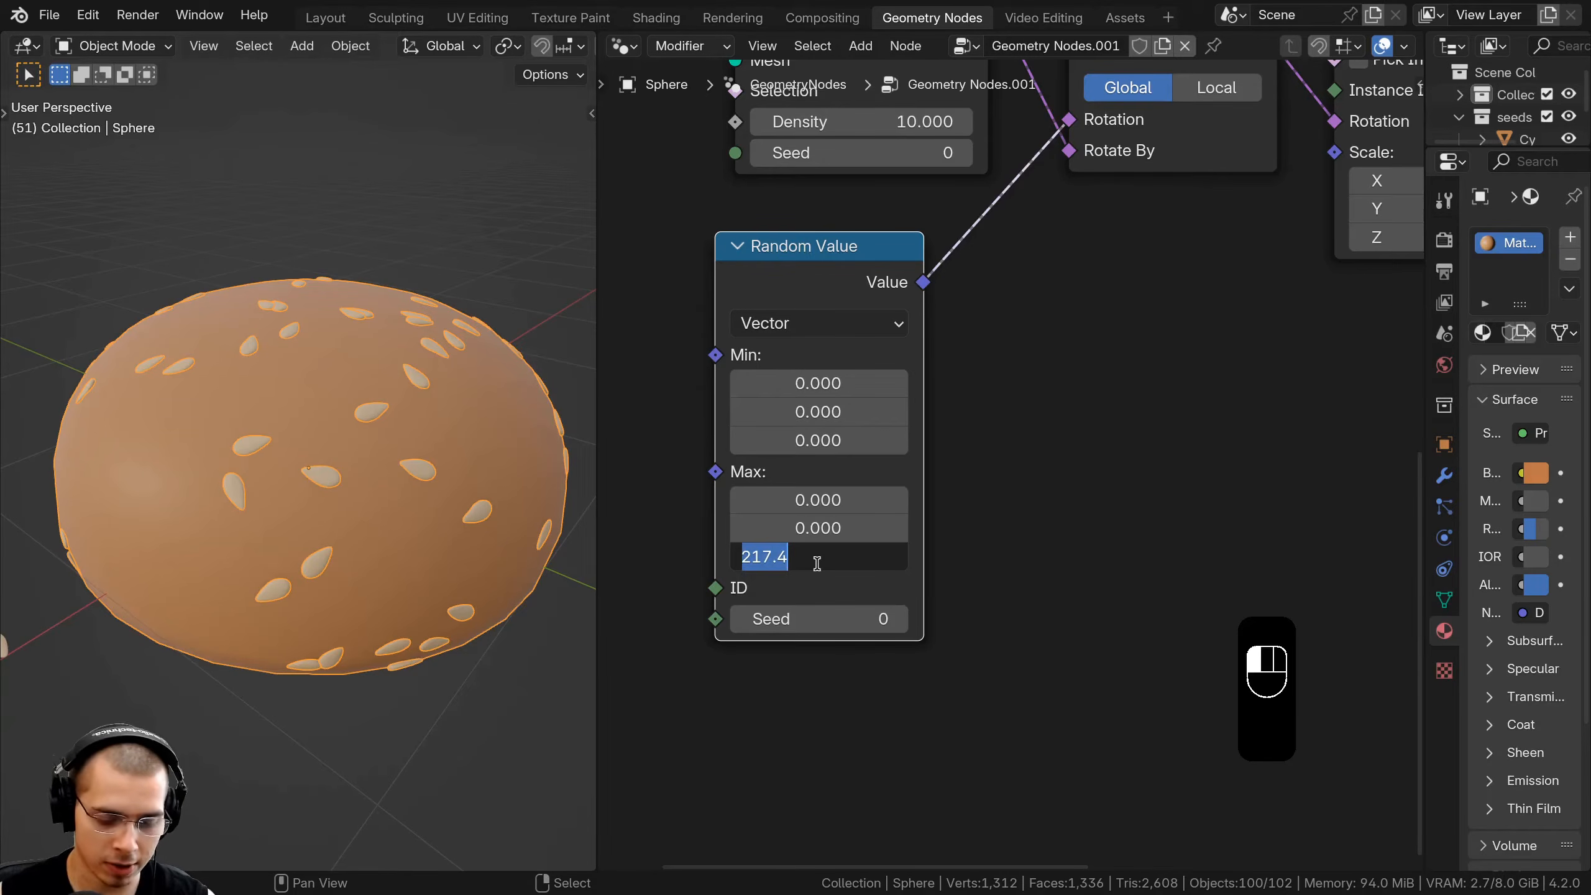
Set the Max Z component of Random Value to 6.283 and check the seeds' random rotation around the bun
{"action": "key", "text": "Return"}
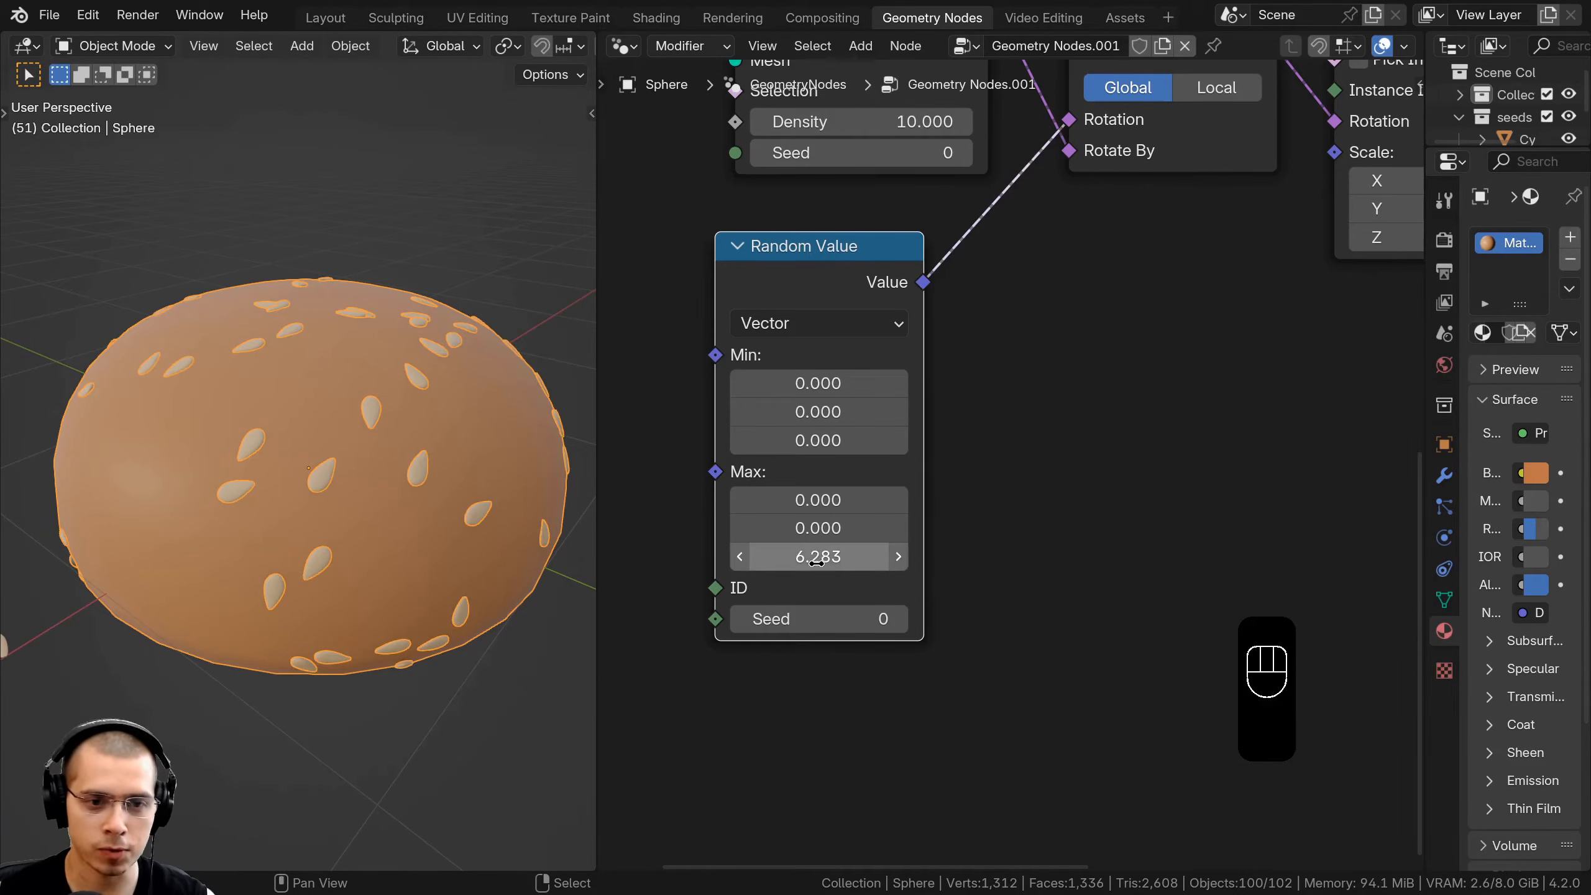
{"action": "scroll", "coordinate": [795, 560], "scroll_direction": "up", "scroll_amount": 1}
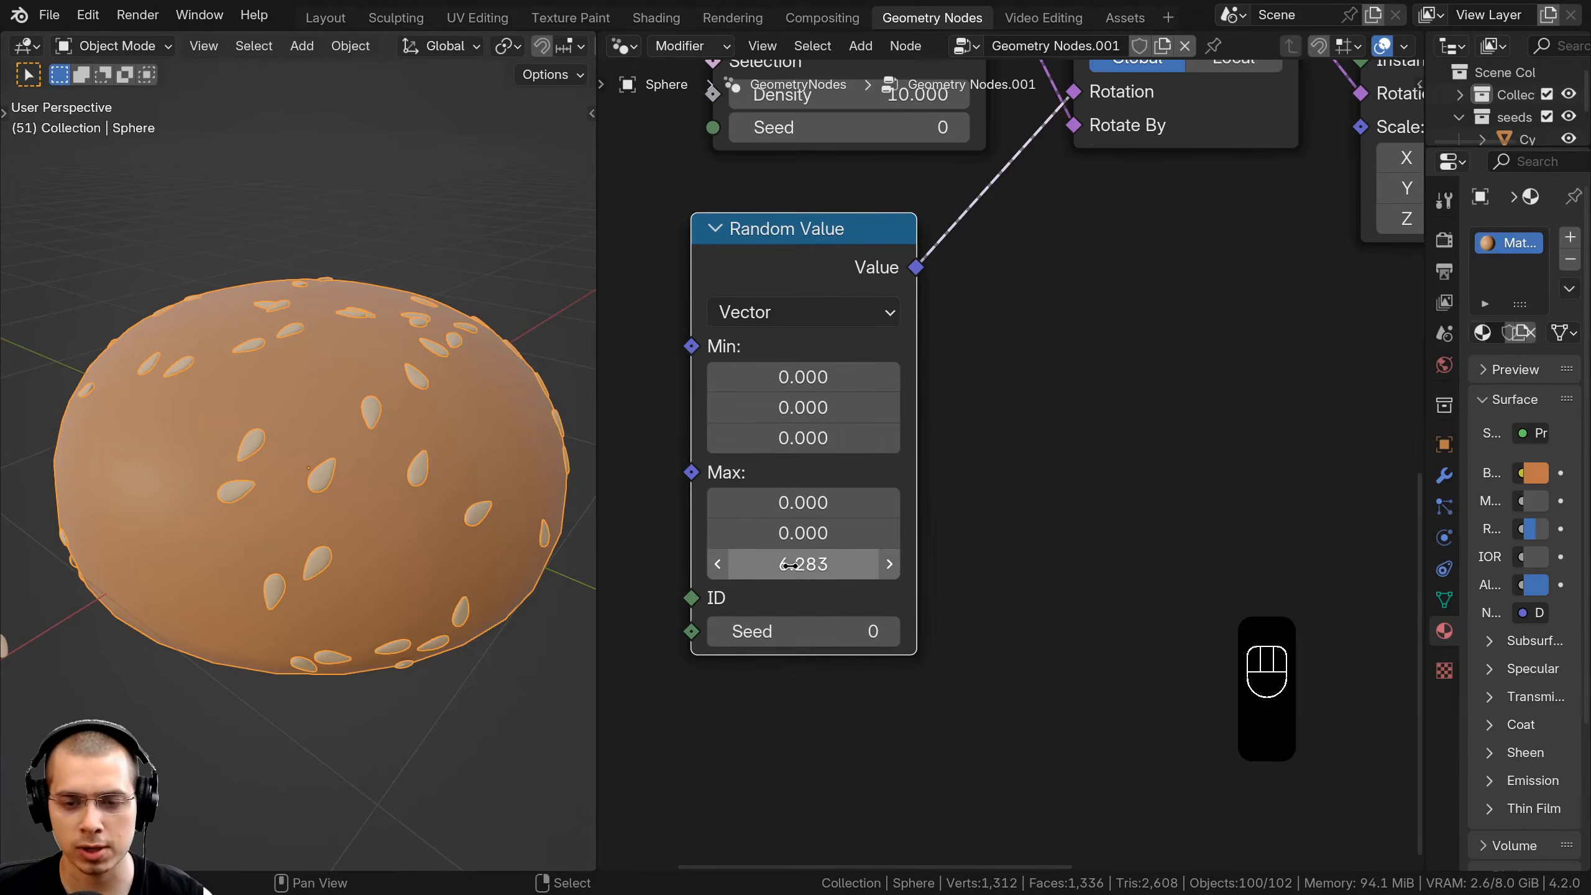
{"action": "middle_click_drag", "start_coordinate": [373, 488], "coordinate": [262, 399]}
{"action": "middle_click_drag", "start_coordinate": [488, 515], "coordinate": [421, 532]}
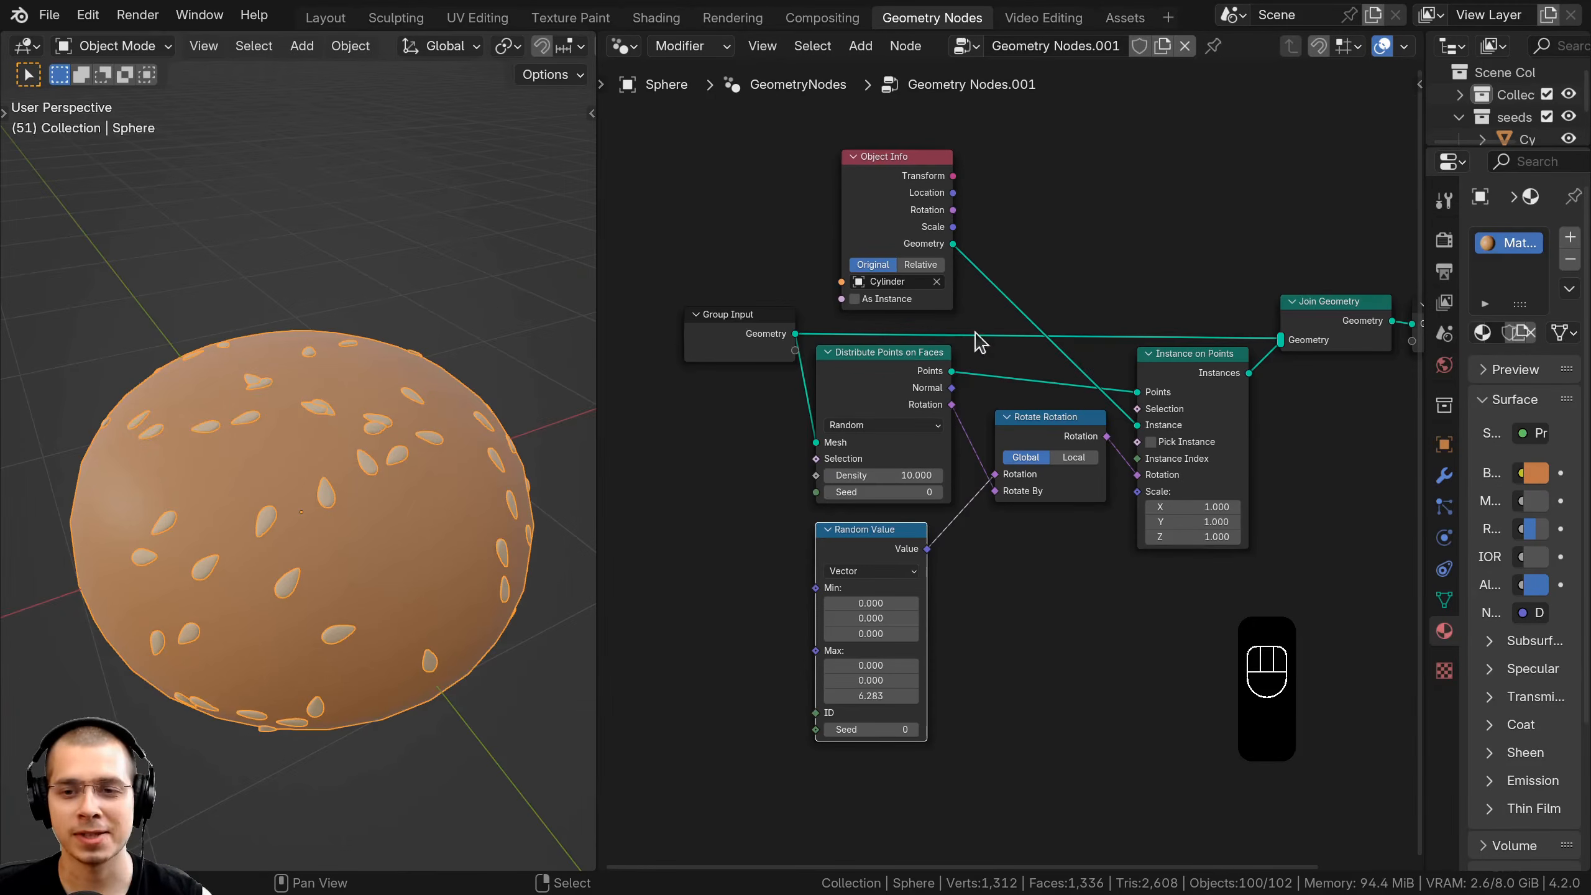
Examine the overlapping seeds and switch Distribute Points on Faces to the Poisson Disk distribution method
{"action": "left_click_drag", "start_coordinate": [910, 204], "coordinate": [902, 211]}
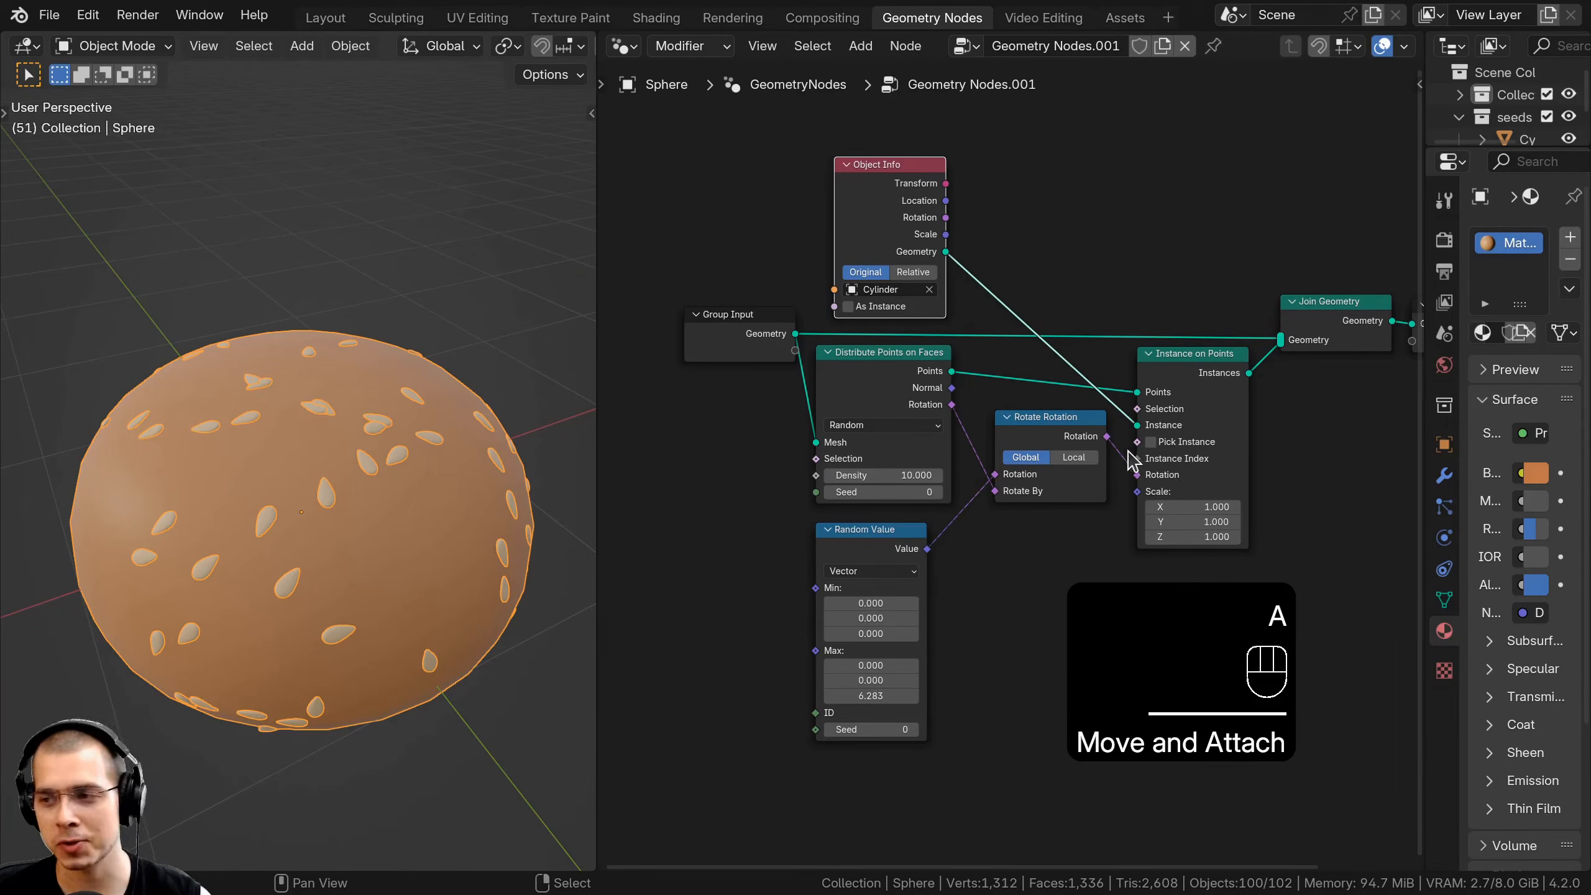
{"action": "middle_click_drag", "start_coordinate": [723, 504], "coordinate": [743, 497]}
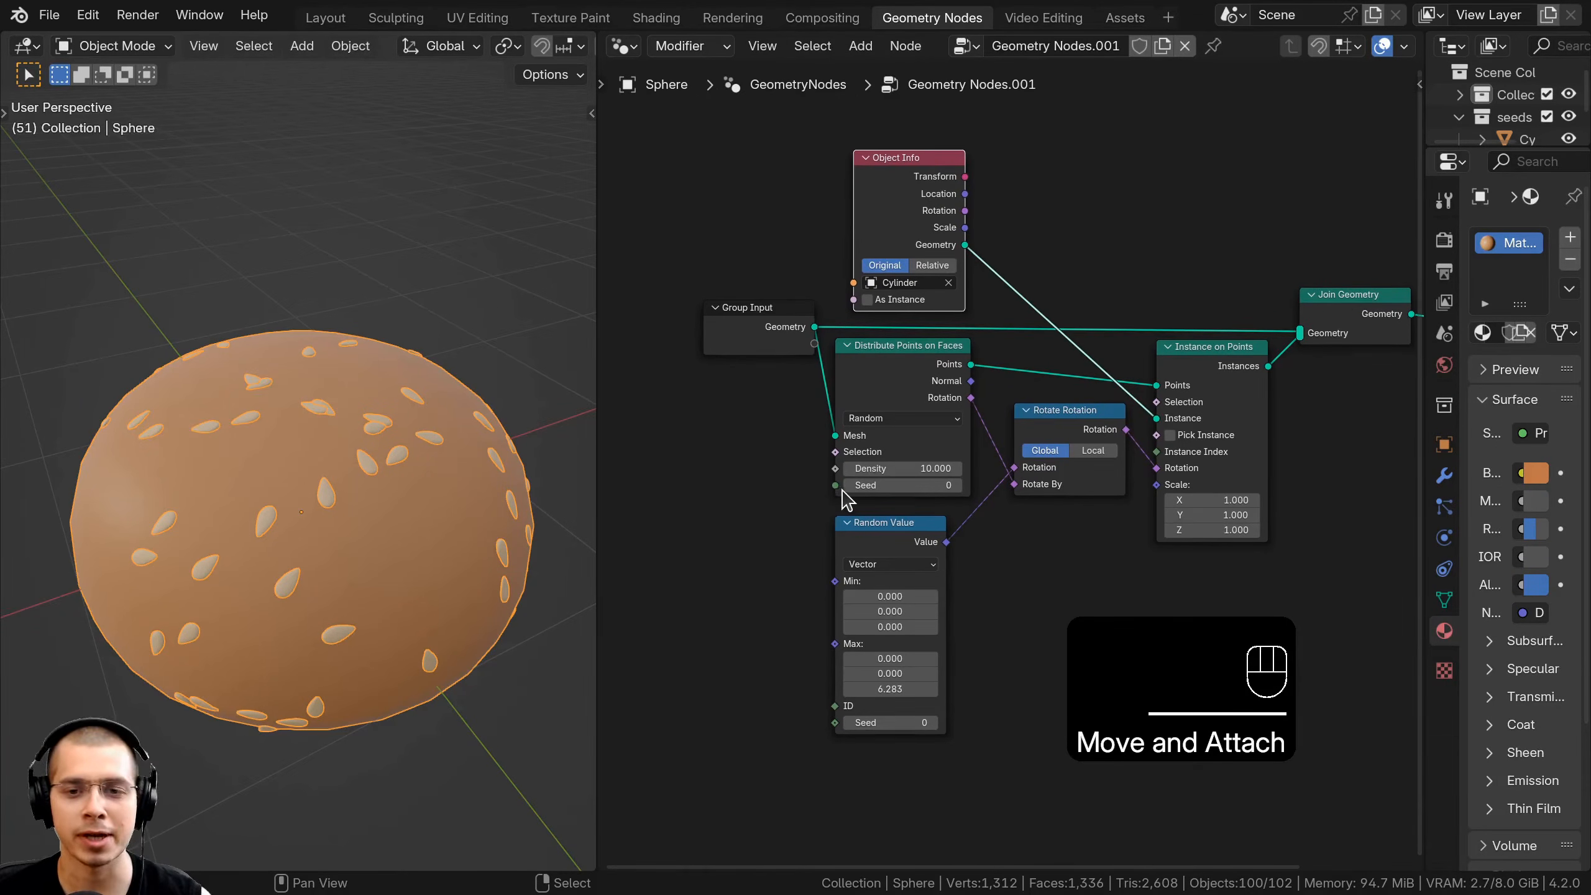
{"action": "scroll", "coordinate": [847, 500], "scroll_direction": "up", "scroll_amount": 2}
{"action": "scroll", "coordinate": [309, 611], "scroll_direction": "up", "scroll_amount": 5}
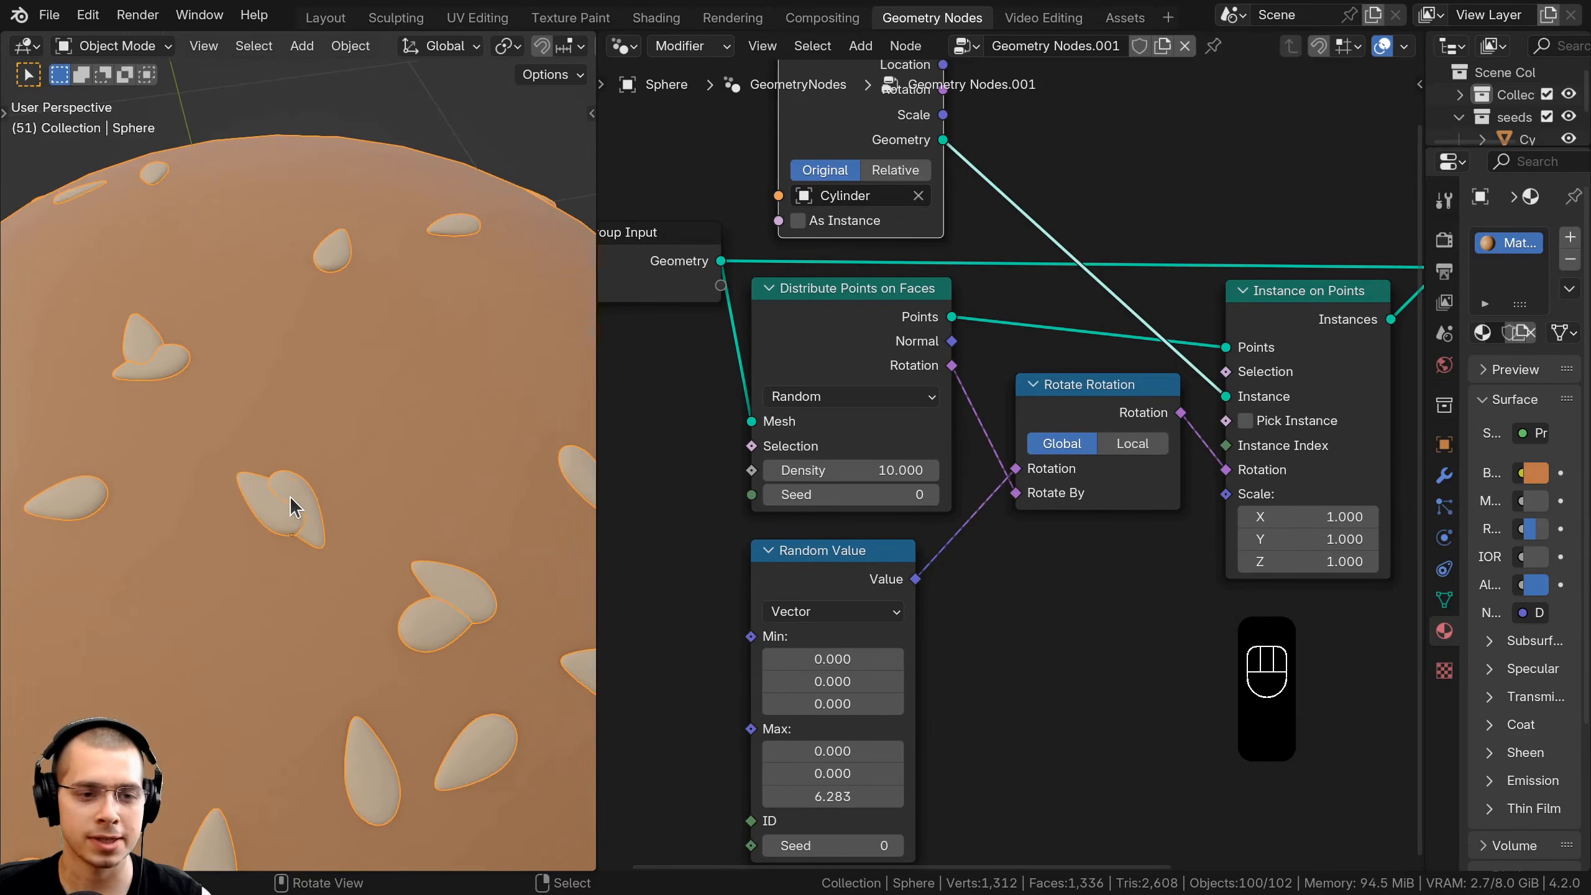
{"action": "scroll", "coordinate": [887, 415], "scroll_direction": "down", "scroll_amount": 1}
{"action": "middle_click_drag", "start_coordinate": [891, 413], "coordinate": [919, 371]}
{"action": "left_click_drag", "start_coordinate": [857, 288], "coordinate": [853, 286]}
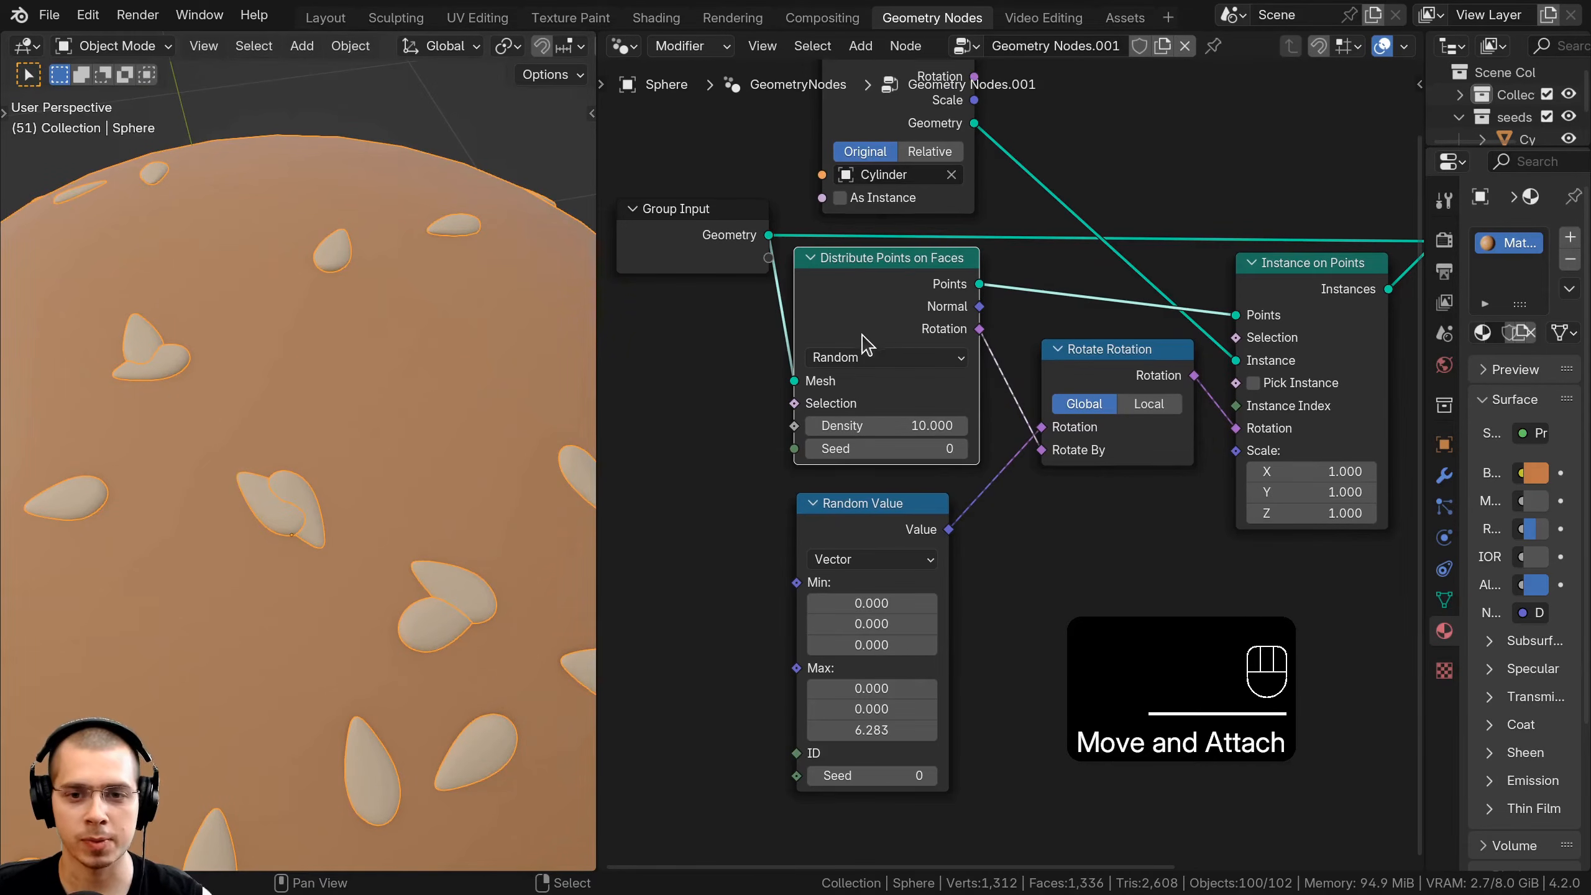
{"action": "left_click", "coordinate": [855, 359]}
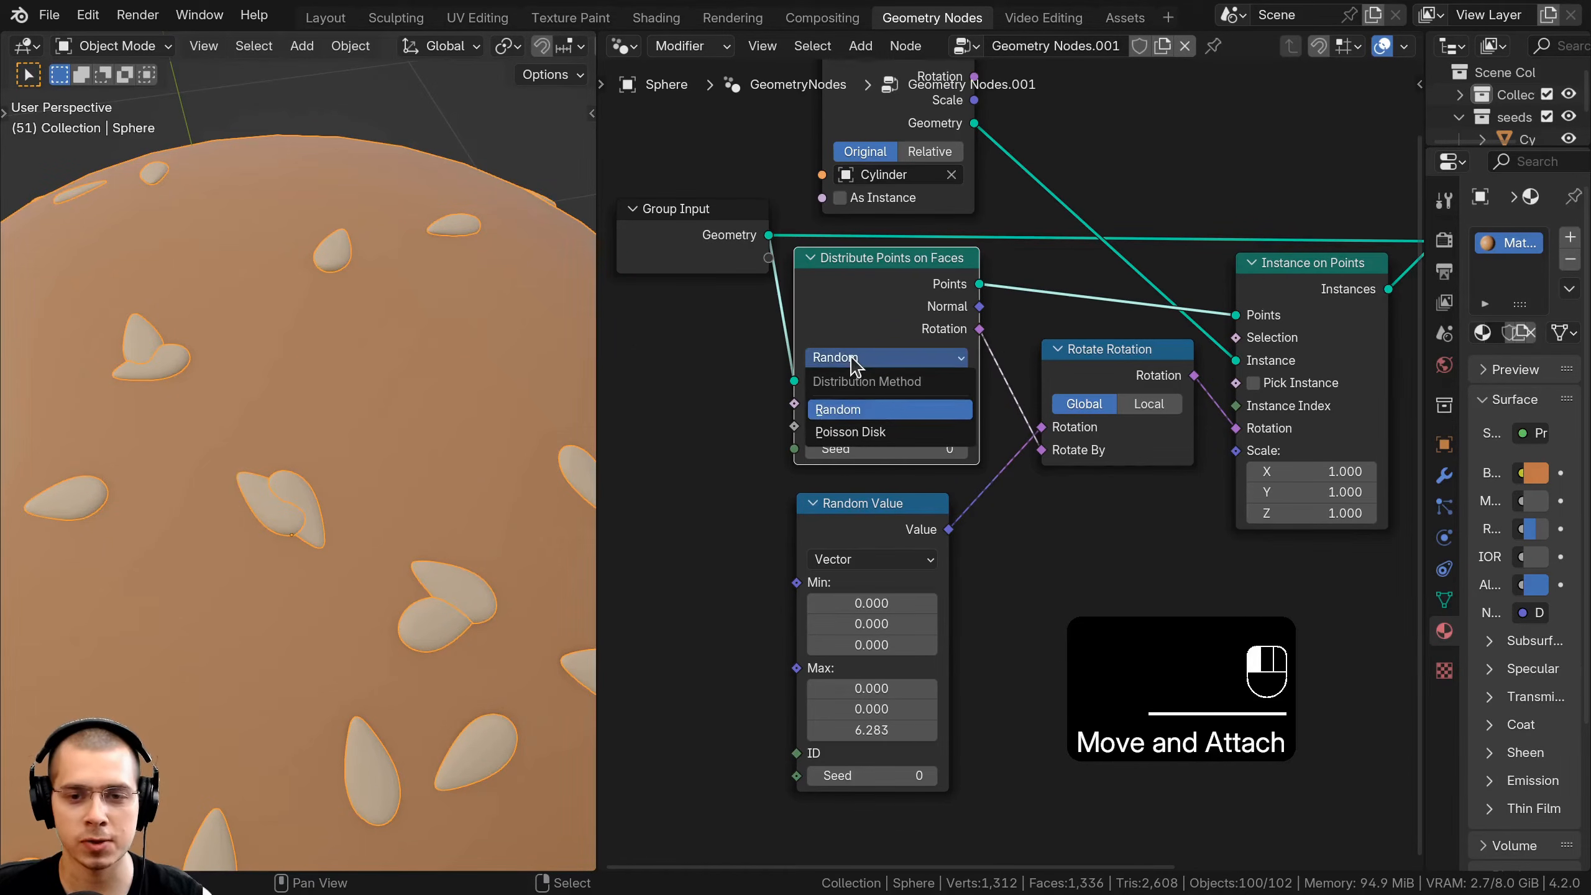
{"action": "left_click", "coordinate": [851, 433]}
Move the vector Random Value node lower and set Distance Min on Distribute Points on Faces to 0.14 m
{"action": "left_click_drag", "start_coordinate": [834, 532], "coordinate": [832, 601]}
{"action": "scroll", "coordinate": [886, 435], "scroll_direction": "up", "scroll_amount": 3}
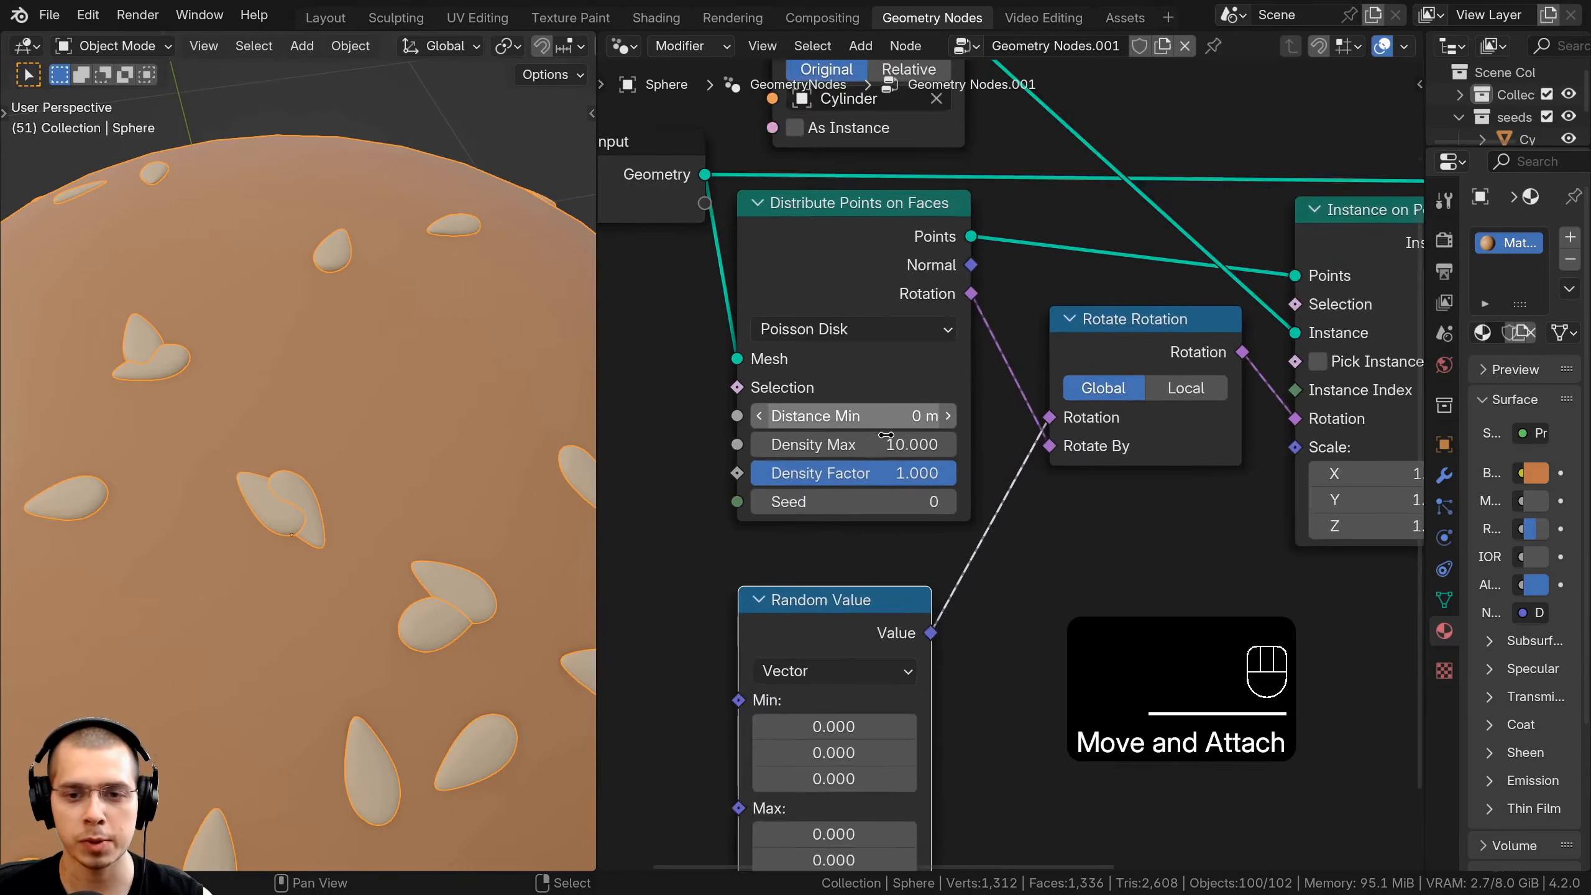
{"action": "scroll", "coordinate": [885, 435], "scroll_direction": "up", "scroll_amount": 1}
{"action": "left_click_drag", "start_coordinate": [841, 412], "coordinate": [889, 412], "text": "shift"}
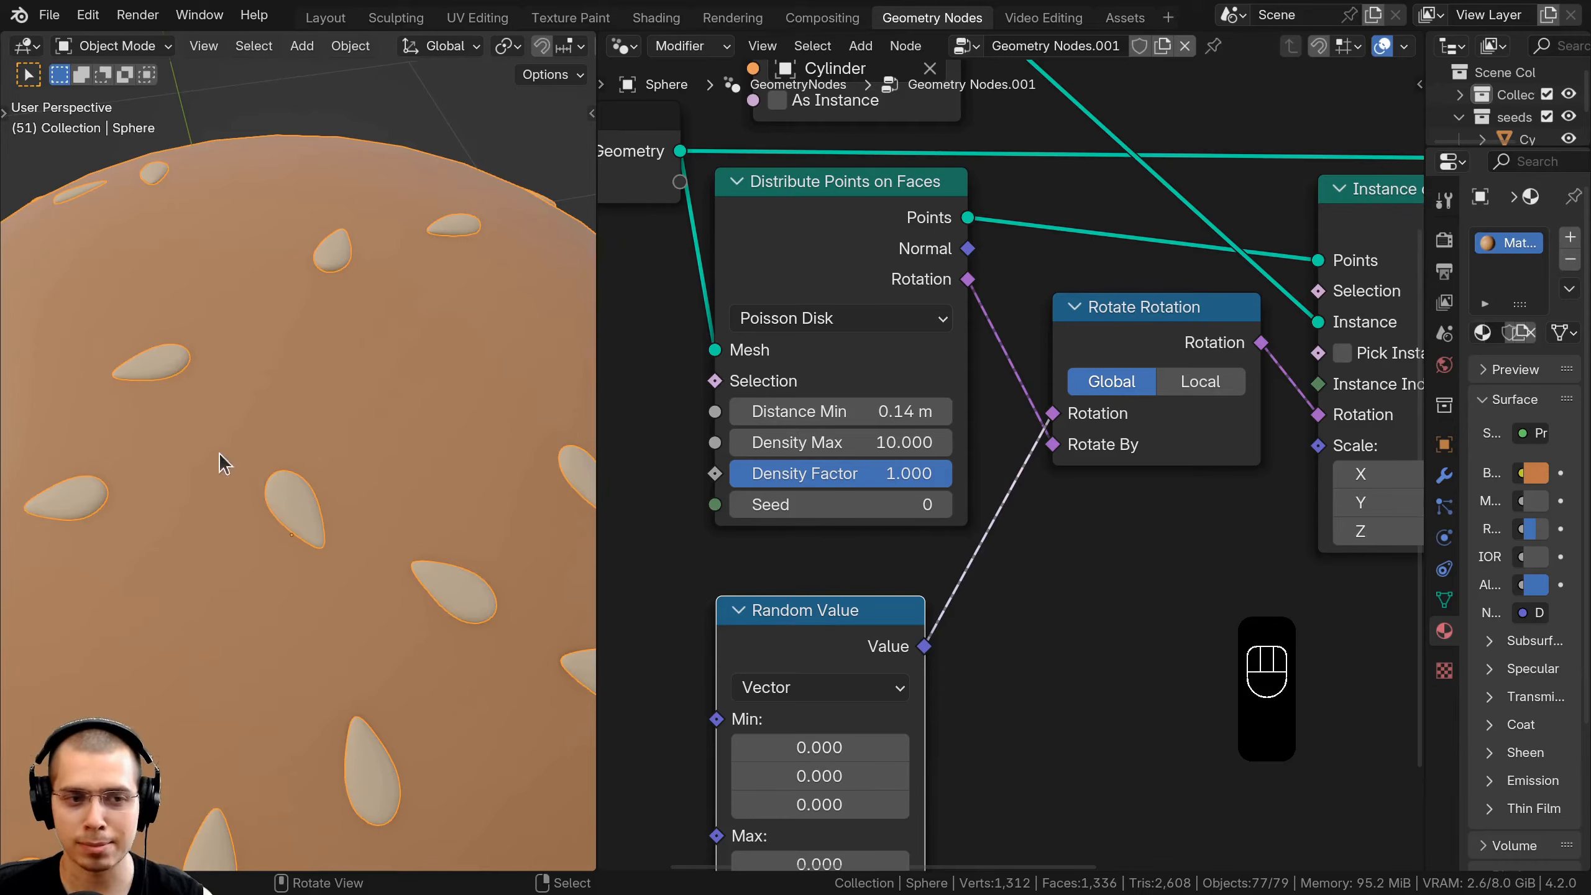
Try a much higher Density Max, such as 1344.3, and check the seed spacing on the bun up close
{"action": "left_click_drag", "start_coordinate": [793, 446], "coordinate": [927, 446]}
{"action": "middle_click_drag", "start_coordinate": [385, 511], "coordinate": [404, 464]}
{"action": "scroll", "coordinate": [408, 466], "scroll_direction": "down", "scroll_amount": 4}
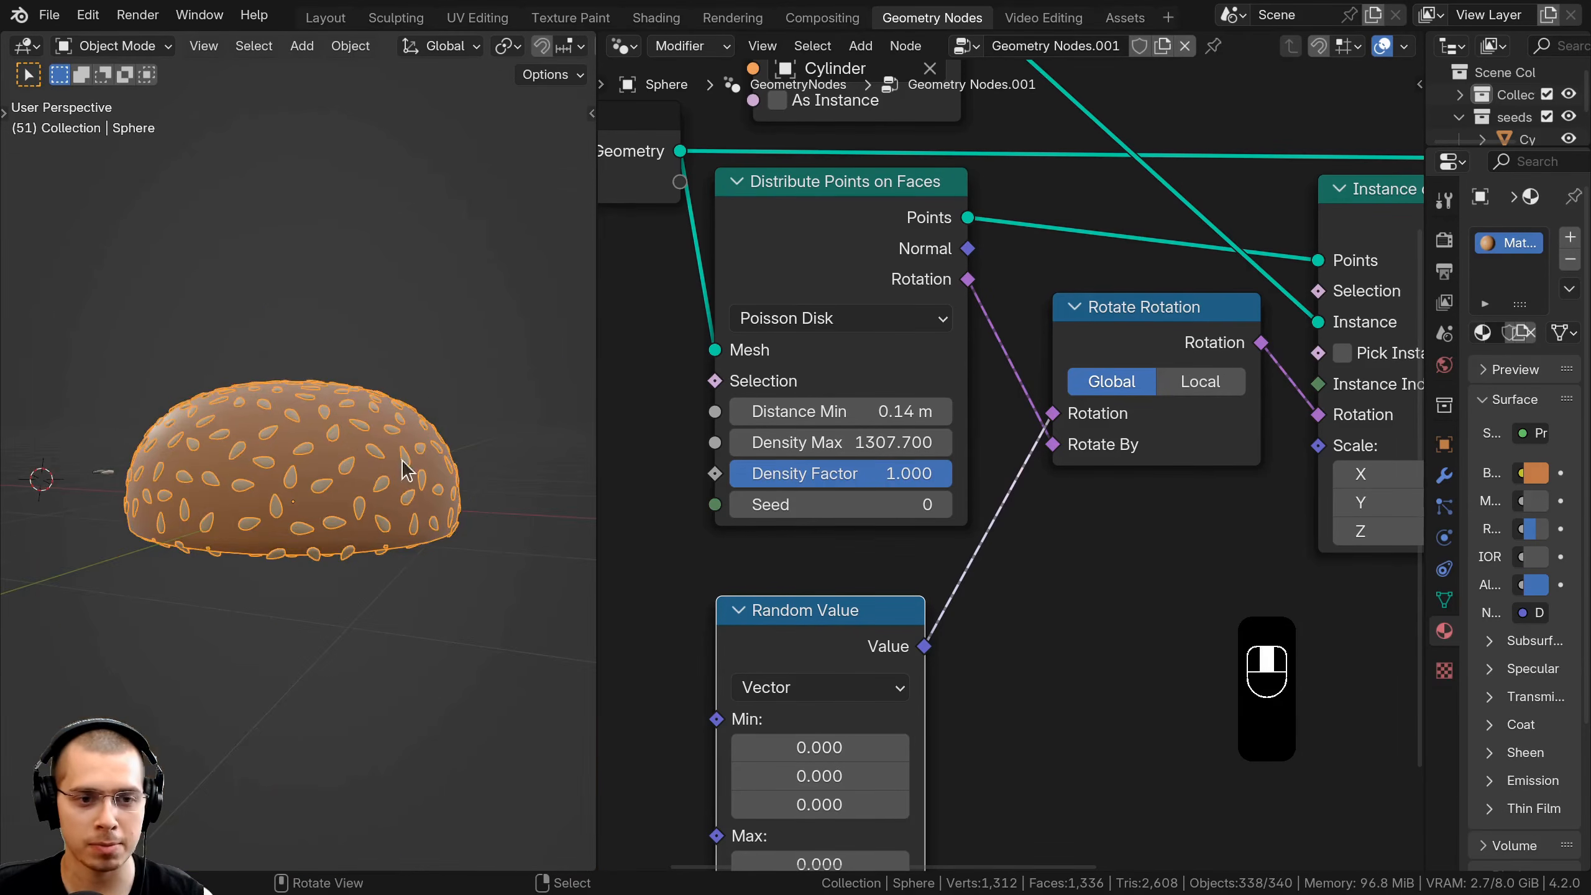
{"action": "scroll", "coordinate": [332, 582], "scroll_direction": "up", "scroll_amount": 8}
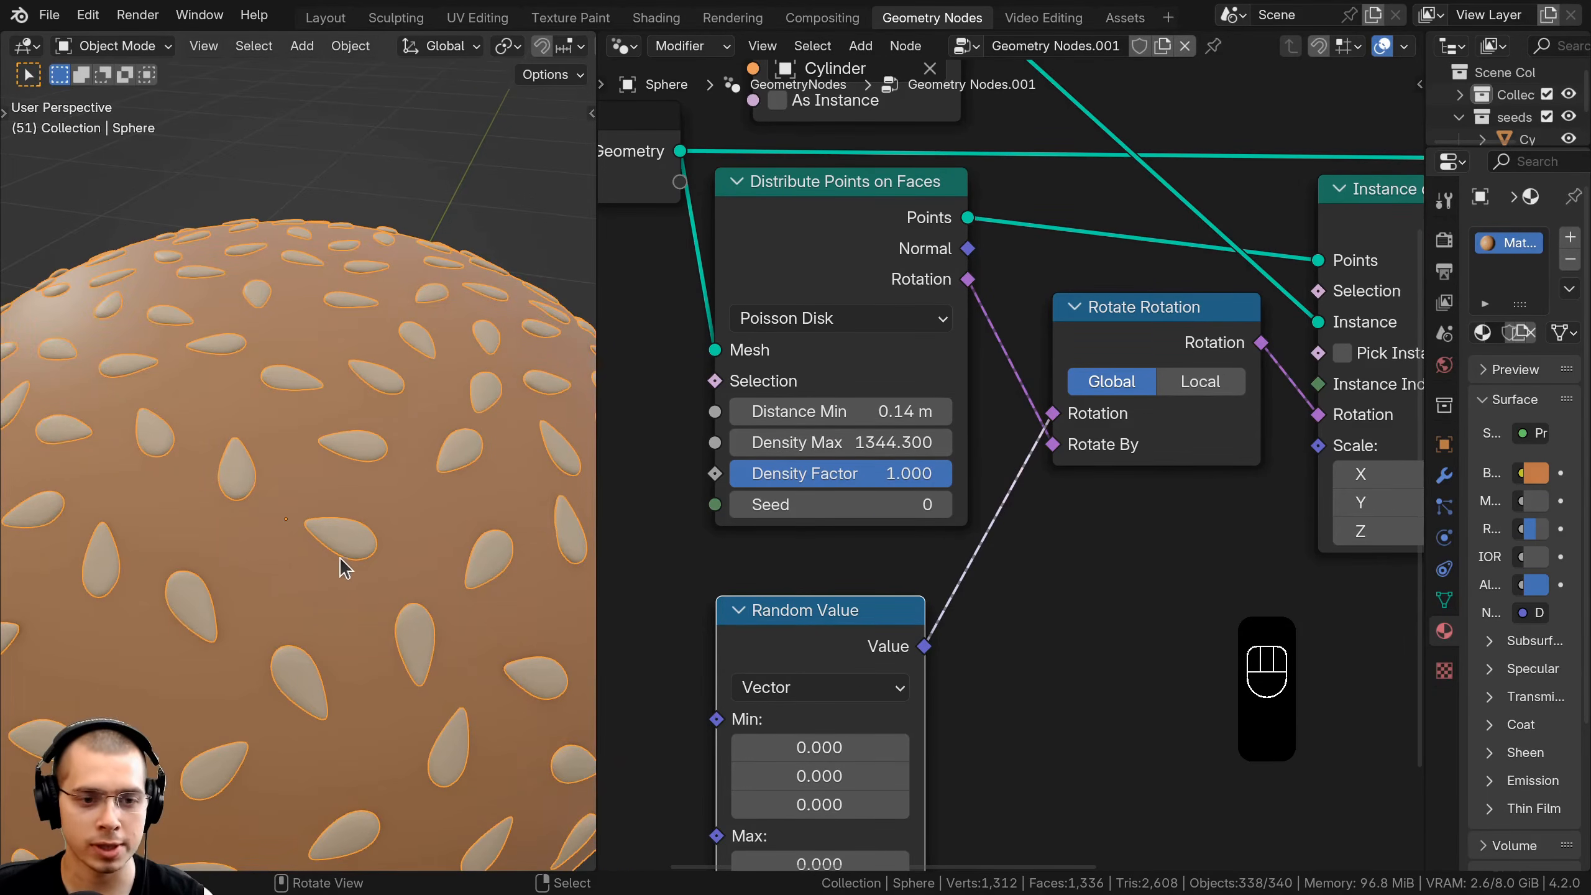
{"action": "scroll", "coordinate": [307, 595], "scroll_direction": "up", "scroll_amount": 2}
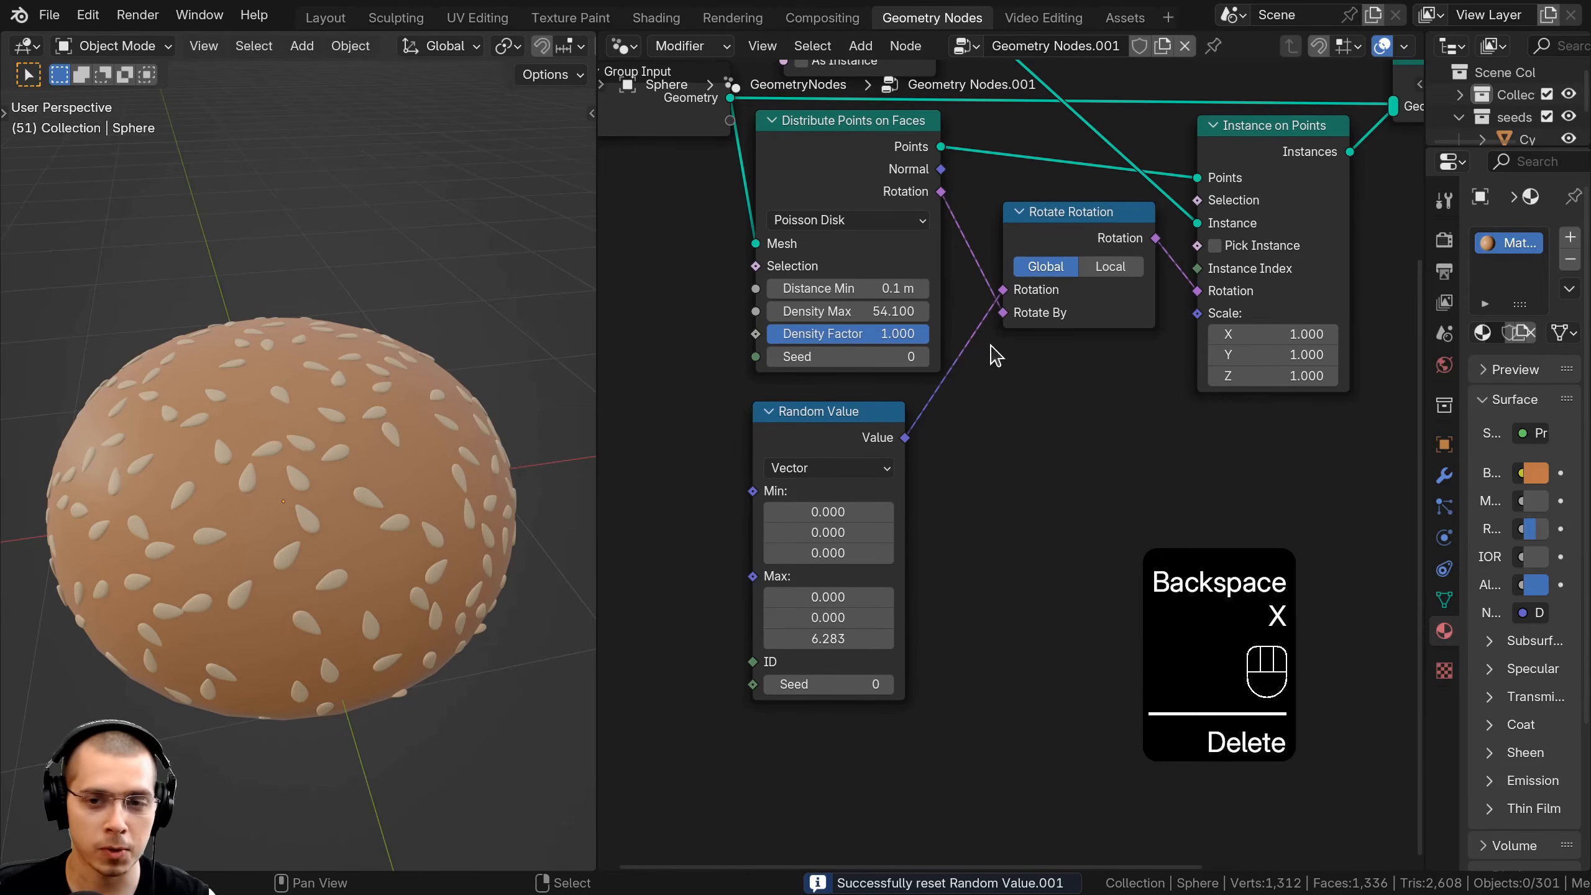
Add a second Random Value node below Rotate Rotation and link its Value to the Scale input of Instance on Points
{"action": "middle_click_drag", "start_coordinate": [1296, 388], "coordinate": [1053, 453]}
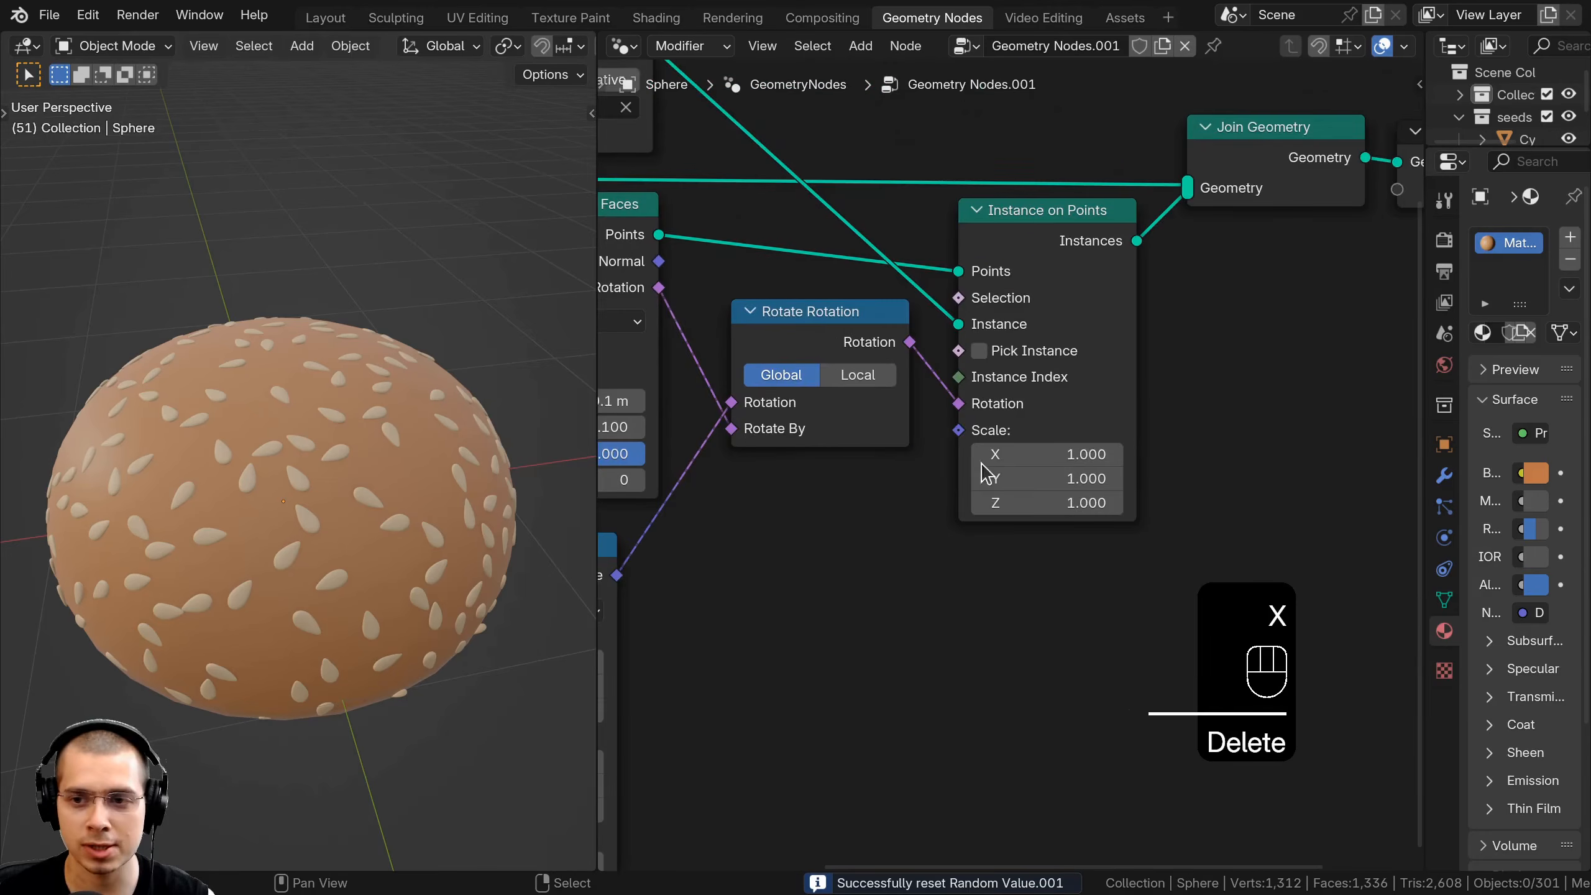
{"action": "left_click", "coordinate": [1010, 154], "text": "shift"}
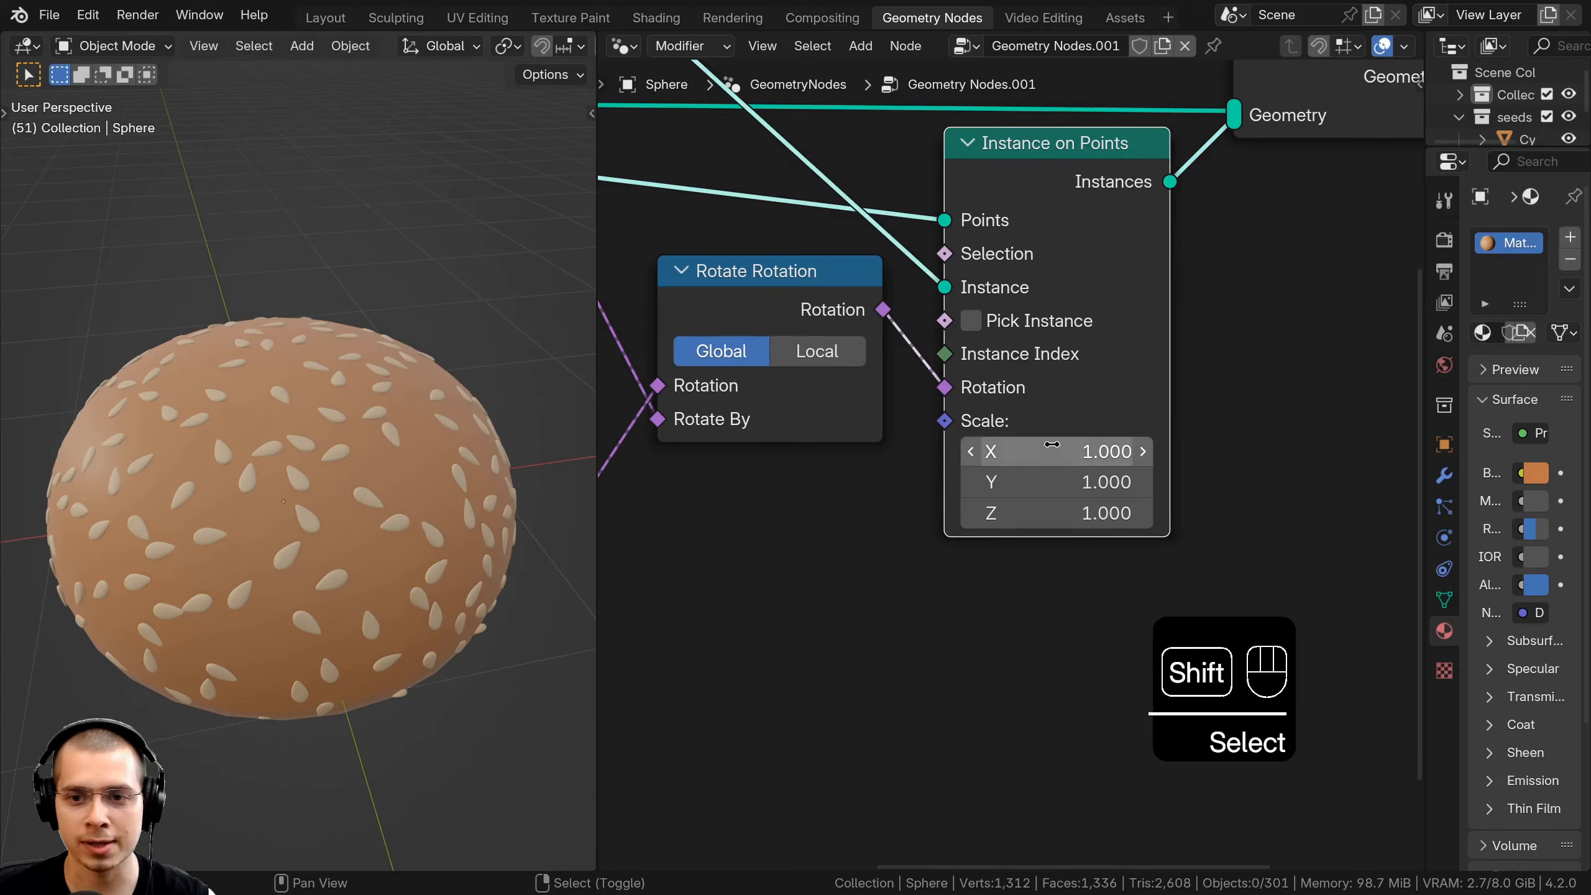
{"action": "mouse_move", "coordinate": [1057, 451]}
{"action": "left_mouse_down"}
{"action": "mouse_move", "coordinate": [1147, 514]}
{"action": "mouse_move", "coordinate": [1057, 513]}
{"action": "mouse_move", "coordinate": [1092, 513]}
{"action": "mouse_move", "coordinate": [1066, 514]}
{"action": "mouse_move", "coordinate": [1058, 482]}
{"action": "left_mouse_up"}
{"action": "scroll", "coordinate": [1057, 482], "scroll_direction": "down", "scroll_amount": 4}
{"action": "middle_click_drag", "start_coordinate": [1057, 482], "coordinate": [1121, 407]}
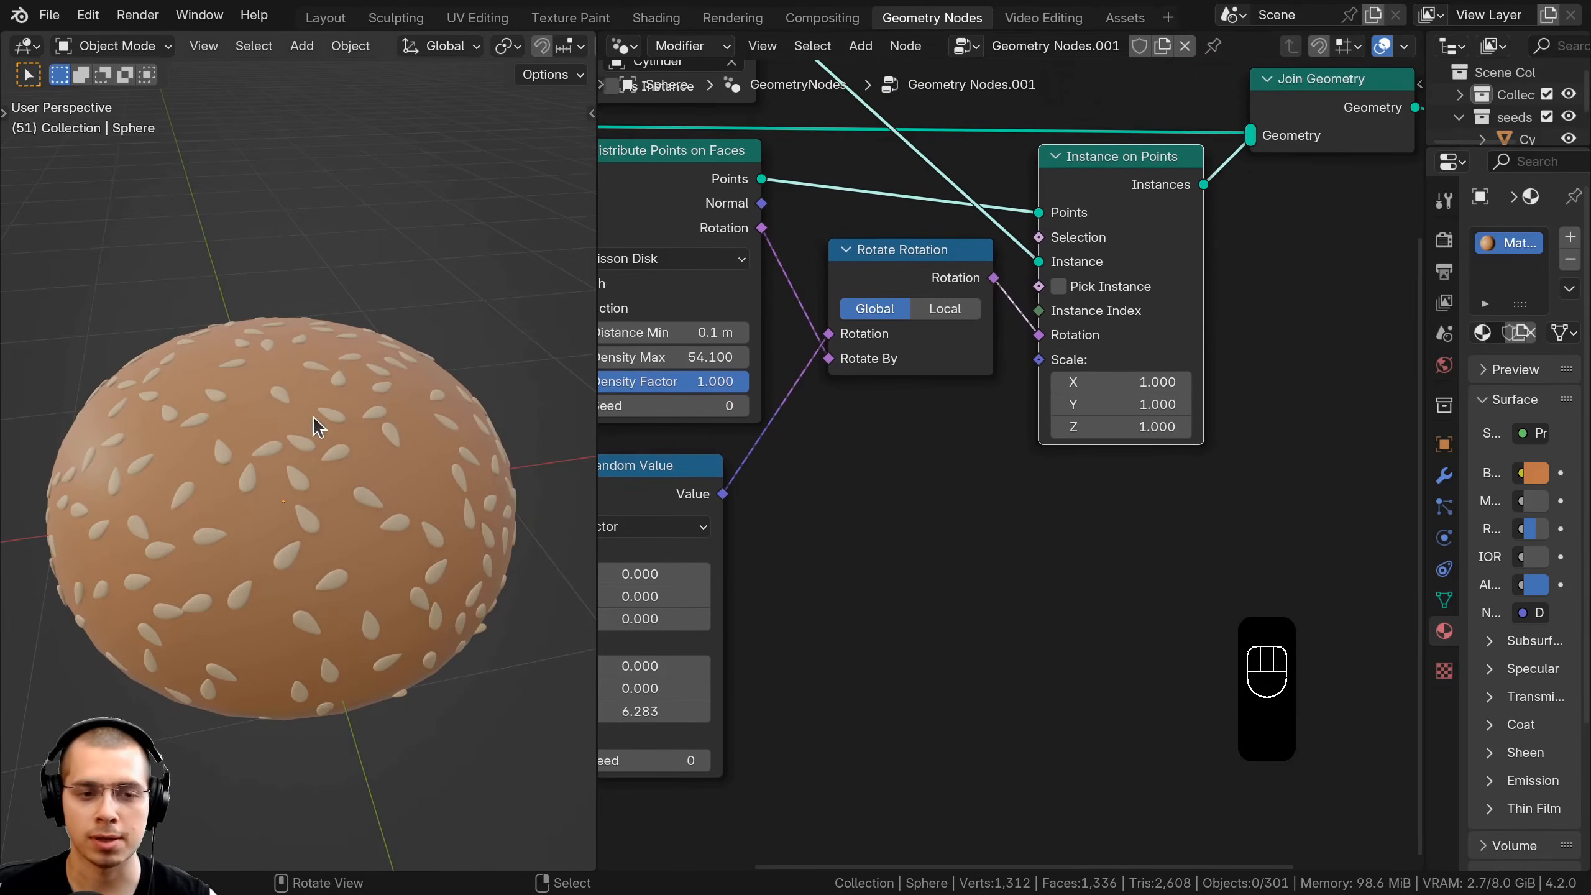
{"action": "key", "text": "shift+a"}
{"action": "type", "text": "ran"}
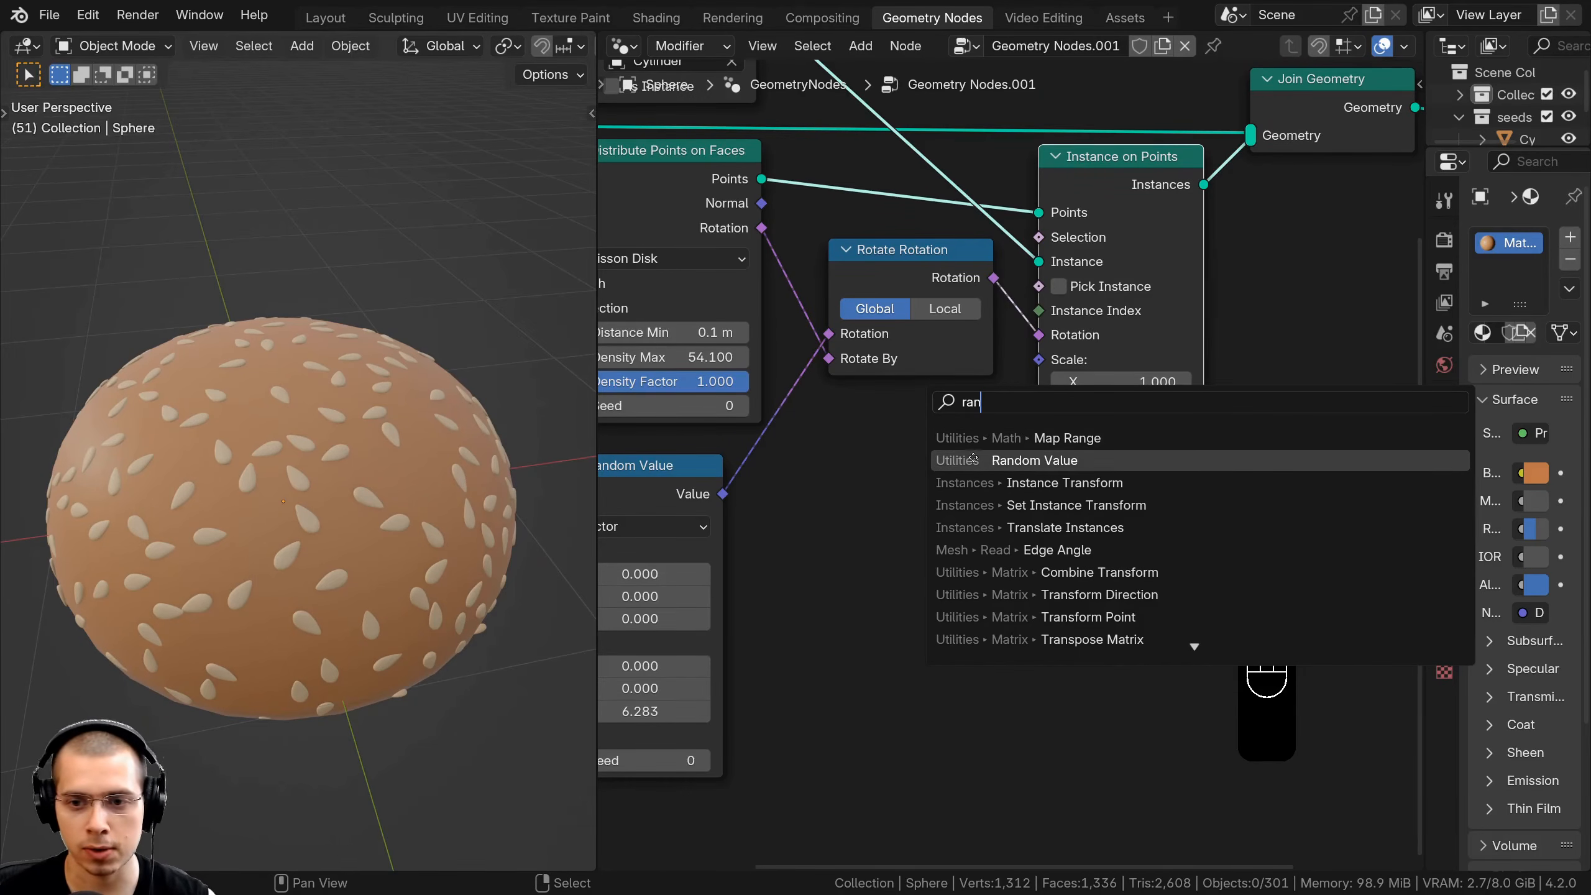
{"action": "left_click", "coordinate": [991, 460]}
{"action": "left_click", "coordinate": [983, 464]}
{"action": "left_click_drag", "start_coordinate": [981, 462], "coordinate": [1036, 358]}
Set the scale Random Value node's Max to 0.9 and its Min to 0.6
{"action": "scroll", "coordinate": [939, 559], "scroll_direction": "up", "scroll_amount": 6}
{"action": "left_click_drag", "start_coordinate": [902, 591], "coordinate": [858, 597], "text": "shift"}
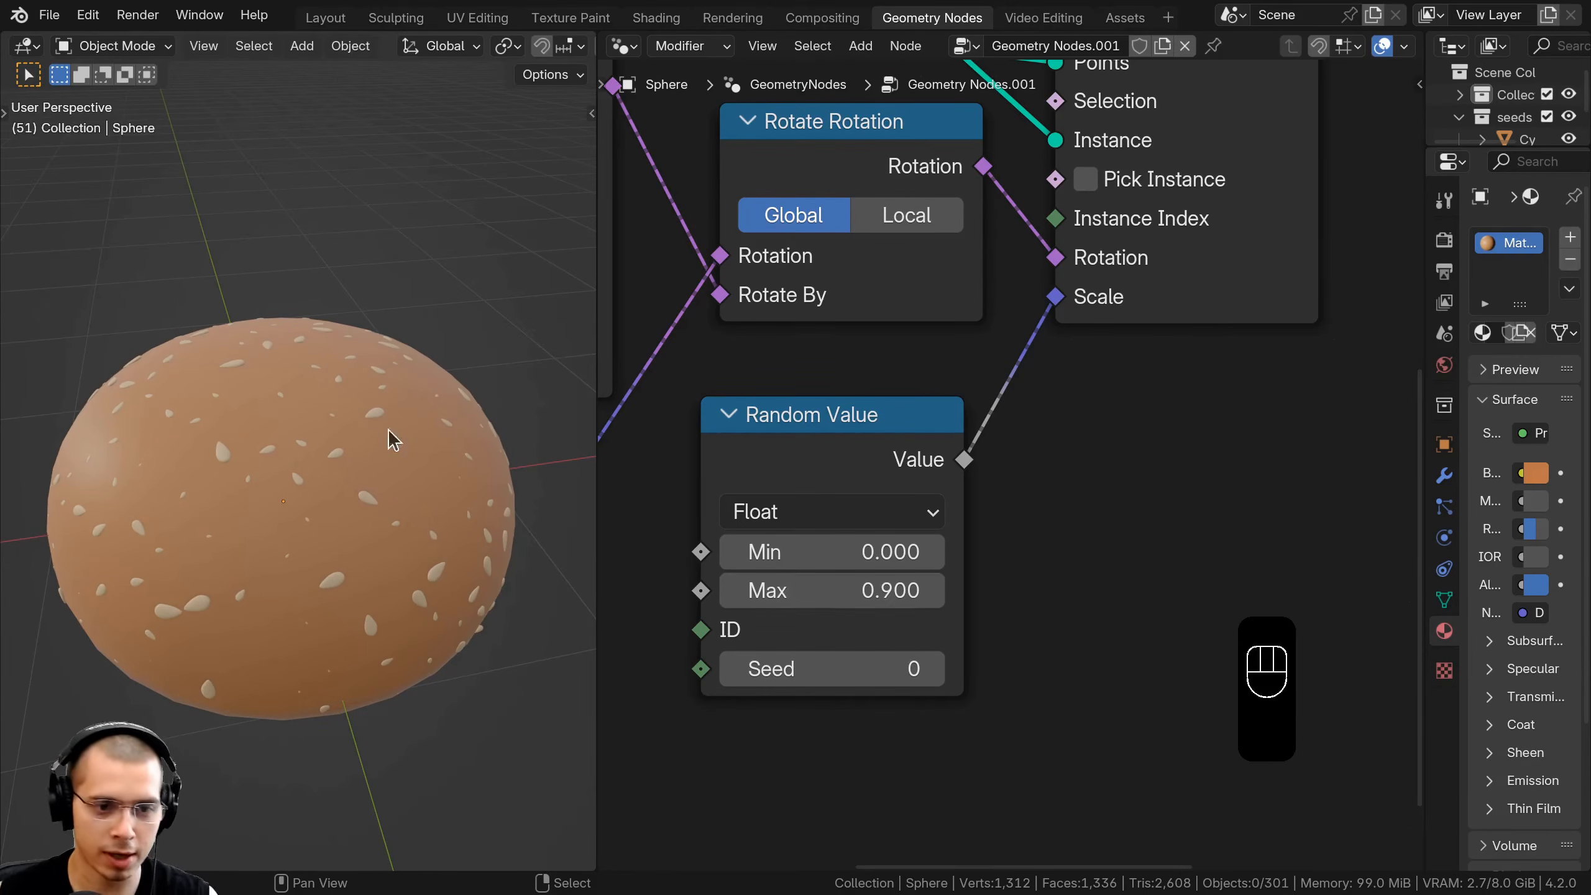
{"action": "scroll", "coordinate": [393, 440], "scroll_direction": "up", "scroll_amount": 2}
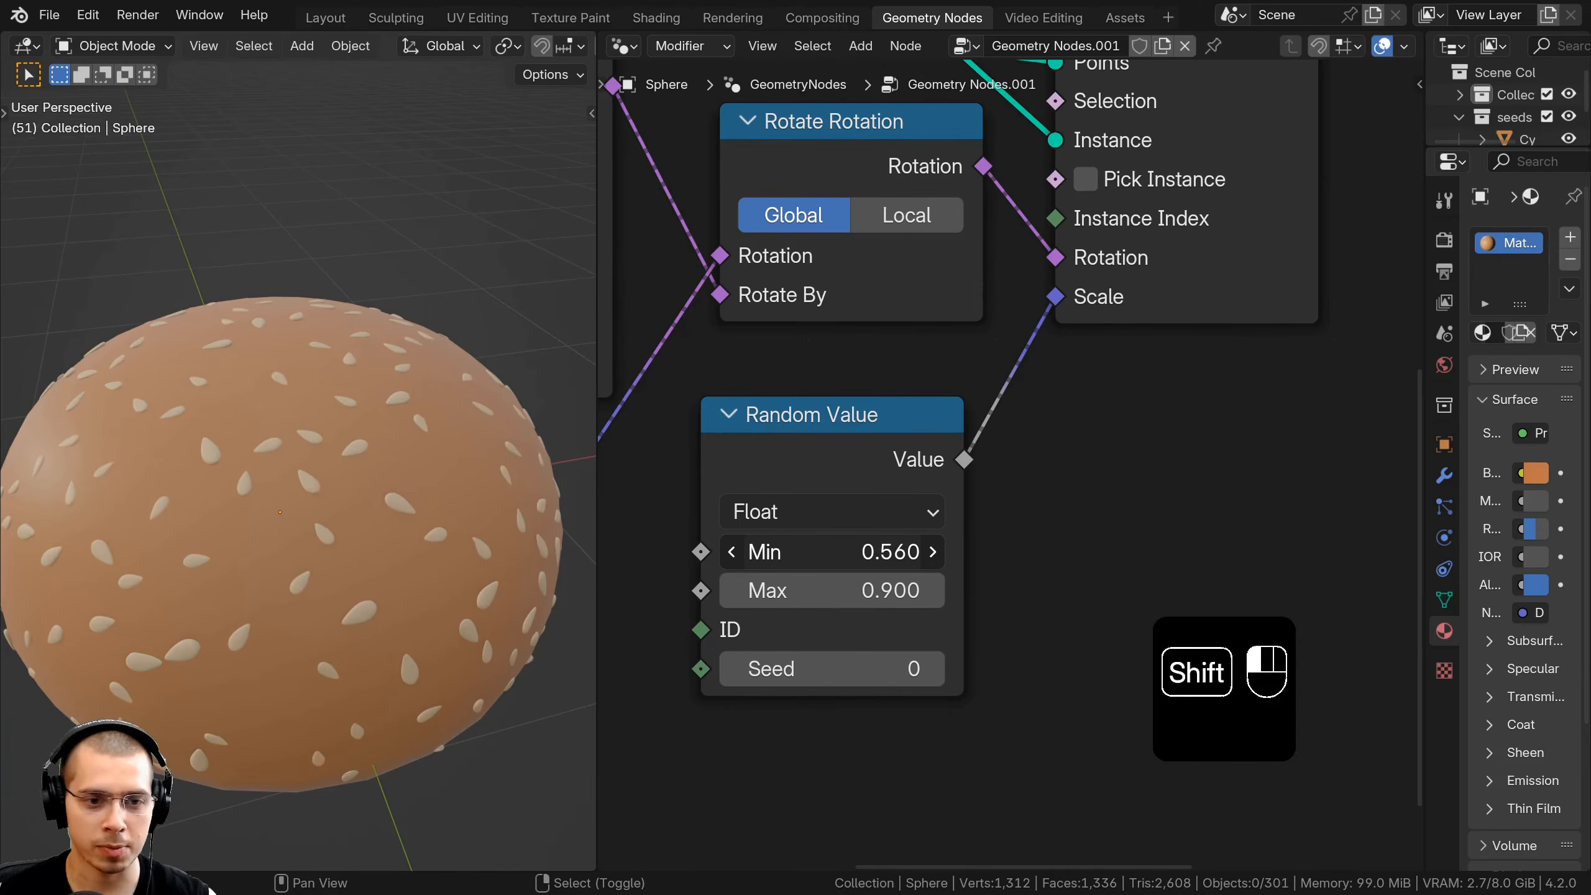
{"action": "left_click_drag", "start_coordinate": [813, 557], "coordinate": [883, 556], "text": "shift"}
{"action": "left_click", "coordinate": [813, 557]}
{"action": "type", "text": "0.6"}
{"action": "key", "text": "Return"}
Set the scale Random Value node's Min to 0.5 and check the seed size variation on the bun
{"action": "scroll", "coordinate": [276, 527], "scroll_direction": "down", "scroll_amount": 1}
{"action": "middle_click_drag", "start_coordinate": [275, 514], "coordinate": [444, 569]}
{"action": "scroll", "coordinate": [361, 524], "scroll_direction": "up", "scroll_amount": 2}
{"action": "key", "text": "BackSpace"}
{"action": "type", "text": "5"}
{"action": "key", "text": "Return"}
{"action": "scroll", "coordinate": [814, 555], "scroll_direction": "up", "scroll_amount": 1}
{"action": "scroll", "coordinate": [416, 551], "scroll_direction": "down", "scroll_amount": 1}
{"action": "scroll", "coordinate": [239, 486], "scroll_direction": "down", "scroll_amount": 2}
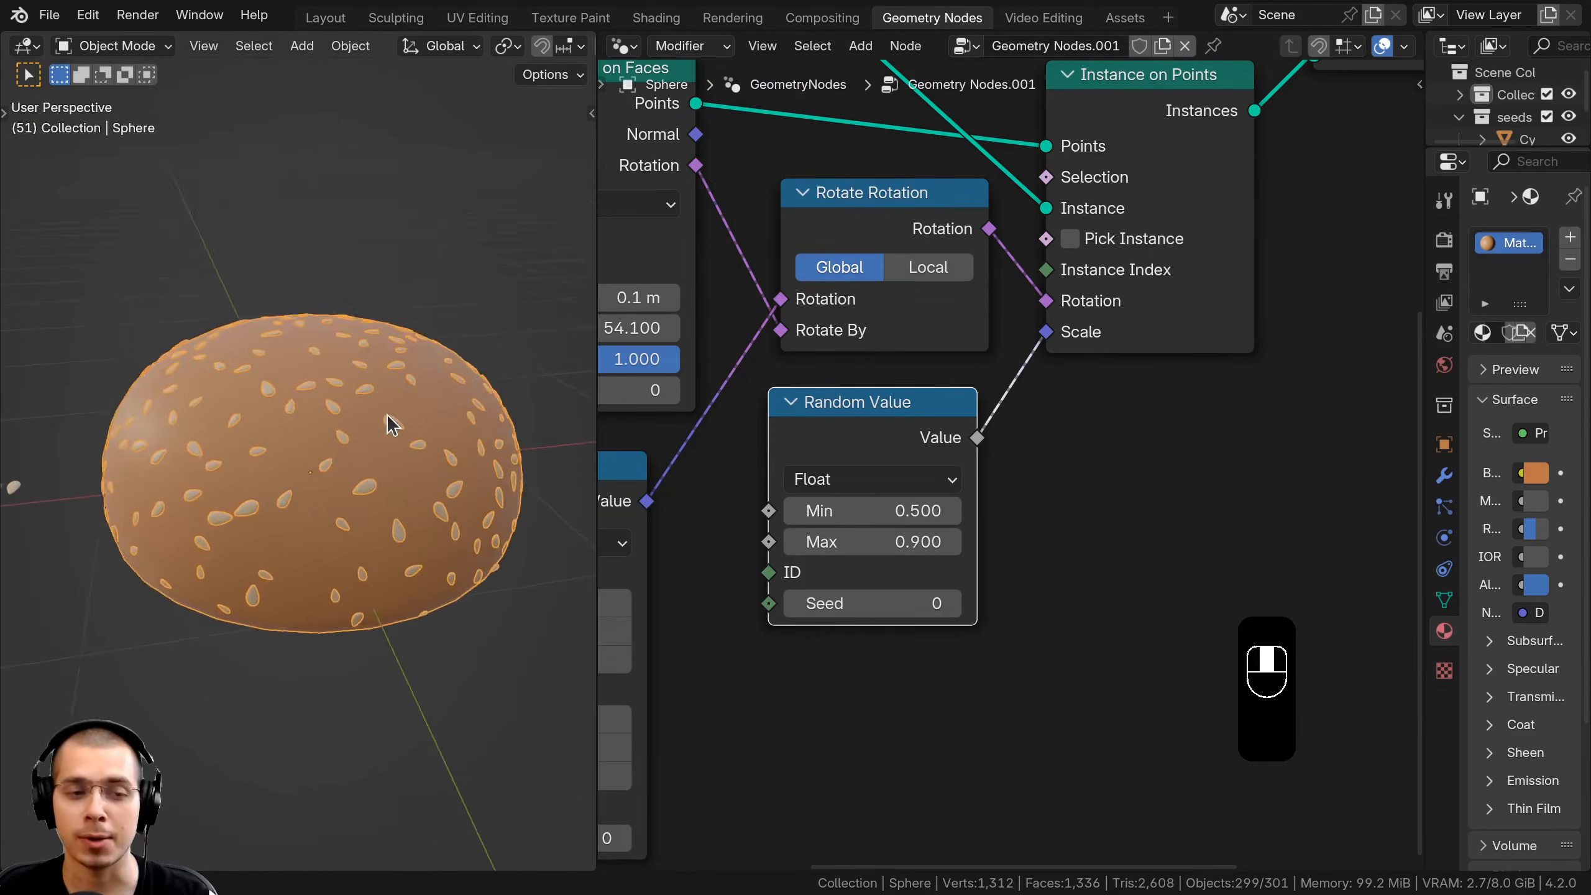
Deselect all objects and inspect the randomly sized seeds from around the bun
{"action": "key", "text": "a"}
{"action": "scroll", "coordinate": [387, 414], "scroll_direction": "down", "scroll_amount": 1}
{"action": "middle_click_drag", "start_coordinate": [386, 415], "coordinate": [388, 515]}
{"action": "right_click", "coordinate": [384, 417]}
{"action": "scroll", "coordinate": [388, 515], "scroll_direction": "up", "scroll_amount": 2}
{"action": "key", "text": "a"}
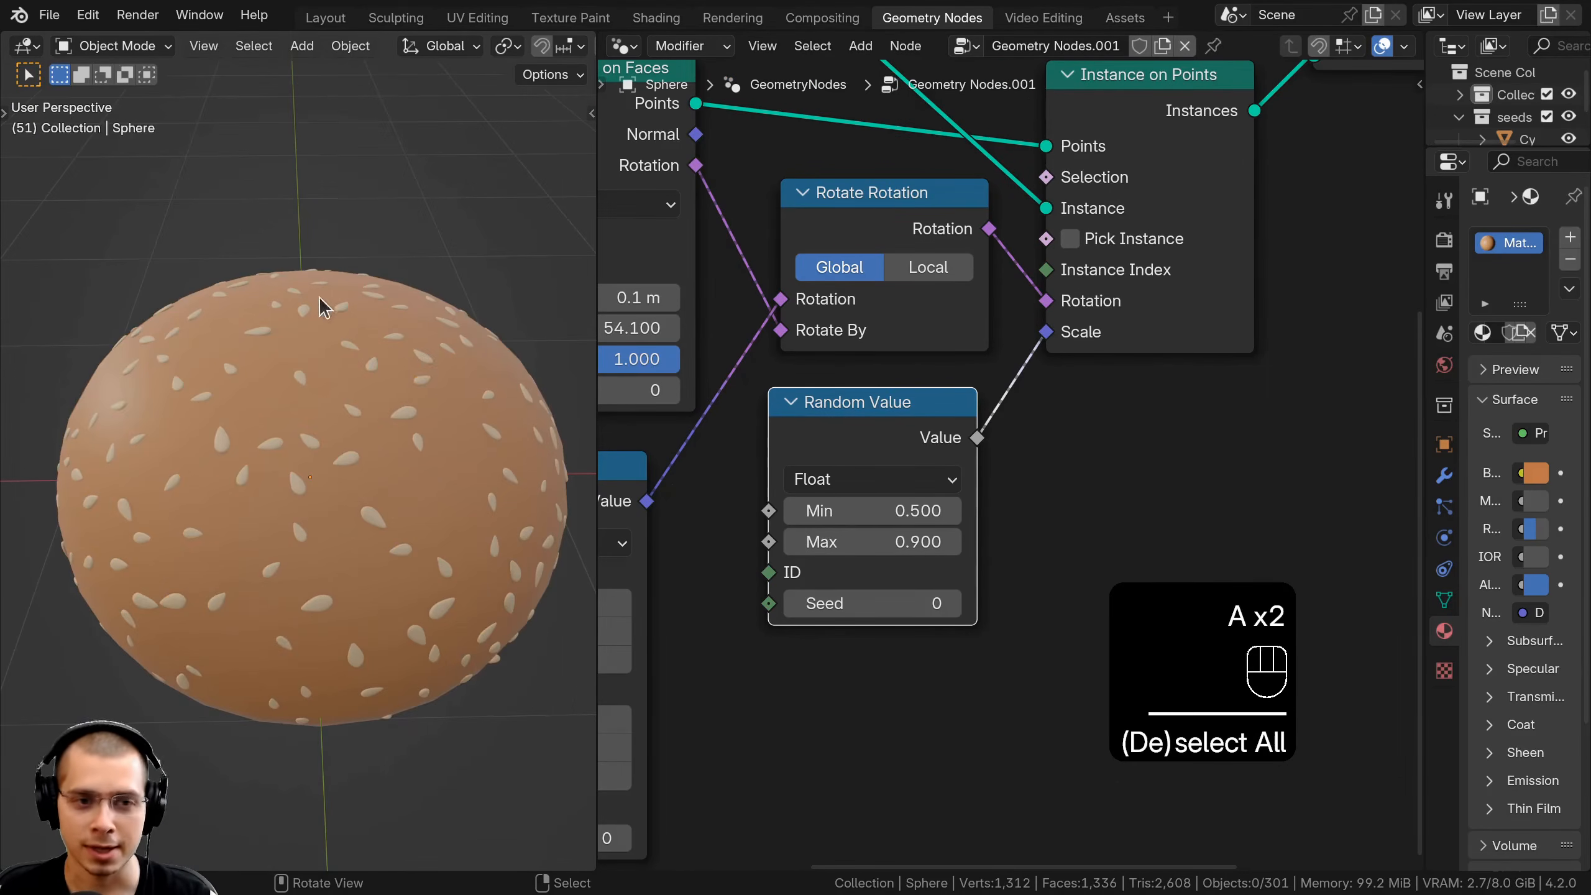
{"action": "scroll", "coordinate": [359, 593], "scroll_direction": "down", "scroll_amount": 2}
{"action": "middle_click_drag", "start_coordinate": [358, 592], "coordinate": [343, 293]}
{"action": "mouse_move", "coordinate": [284, 432]}
{"action": "middle_mouse_down"}
{"action": "mouse_move", "coordinate": [270, 562]}
{"action": "mouse_move", "coordinate": [292, 469]}
{"action": "middle_mouse_up"}
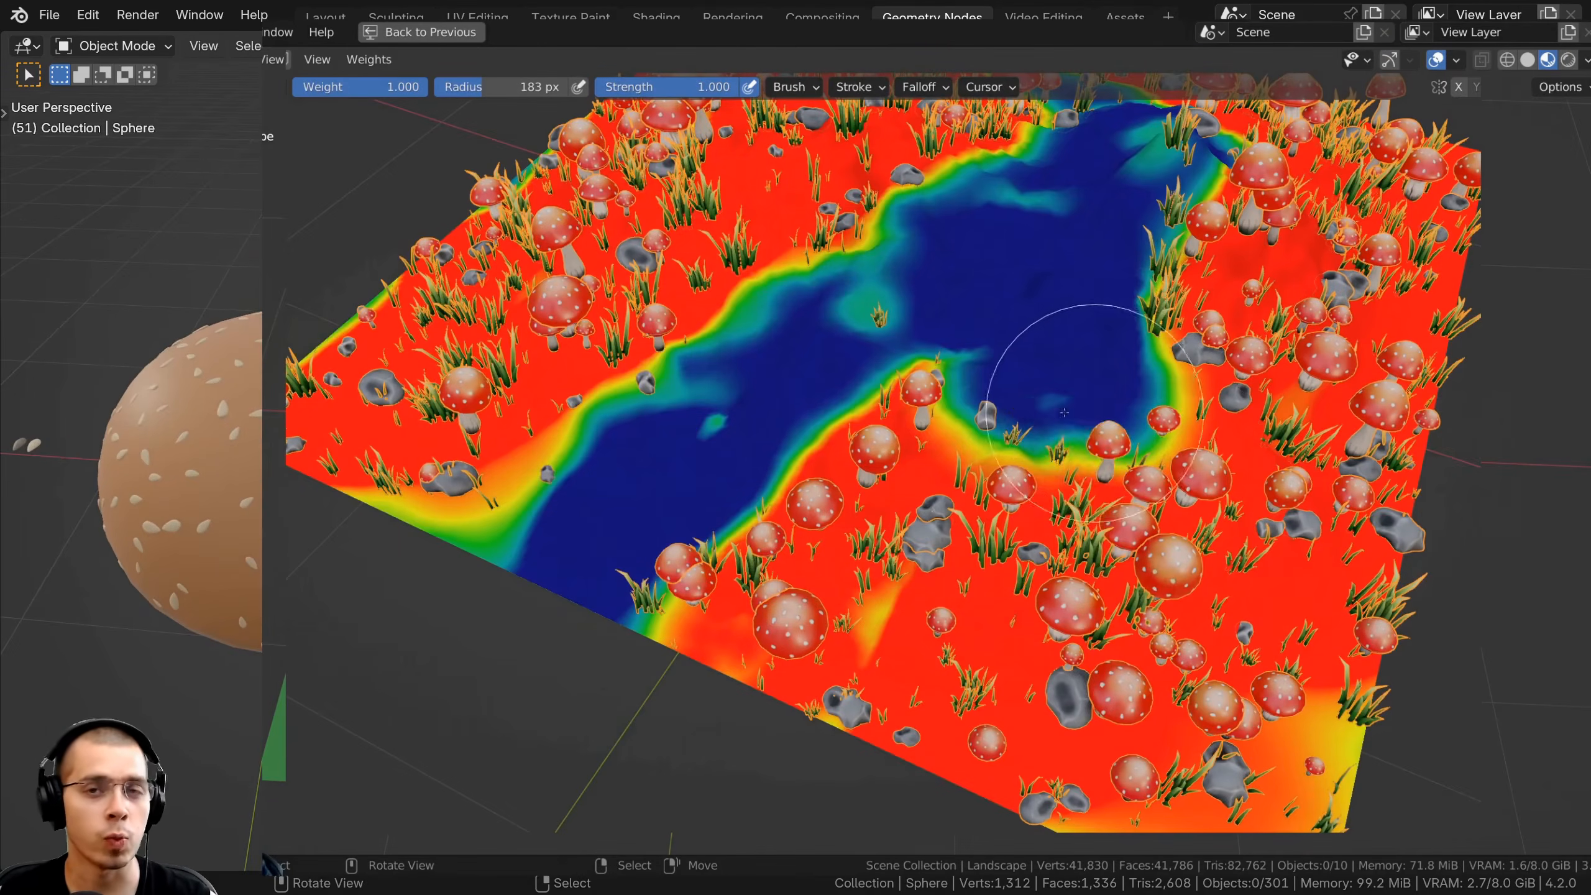
Paint weight 1.000 along the Landscape's blue path and view the scattered mushrooms, grass and rocks from several angles
{"action": "left_click_drag", "start_coordinate": [1064, 412], "coordinate": [1002, 479]}
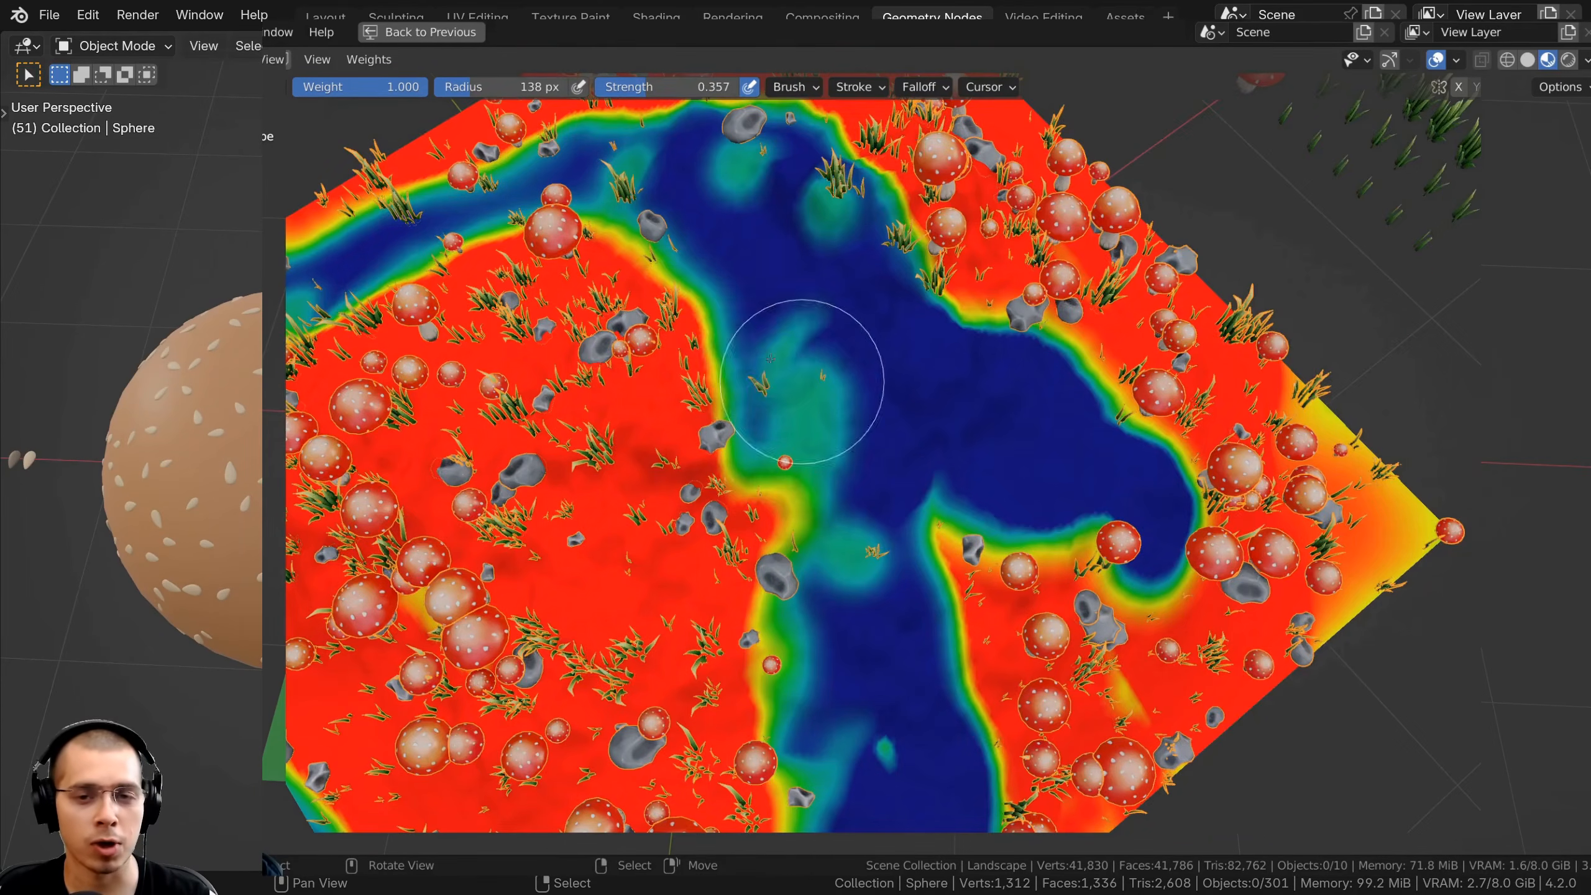
{"action": "mouse_move", "coordinate": [771, 359]}
{"action": "left_mouse_down"}
{"action": "mouse_move", "coordinate": [753, 357]}
{"action": "mouse_move", "coordinate": [824, 595]}
{"action": "left_mouse_up"}
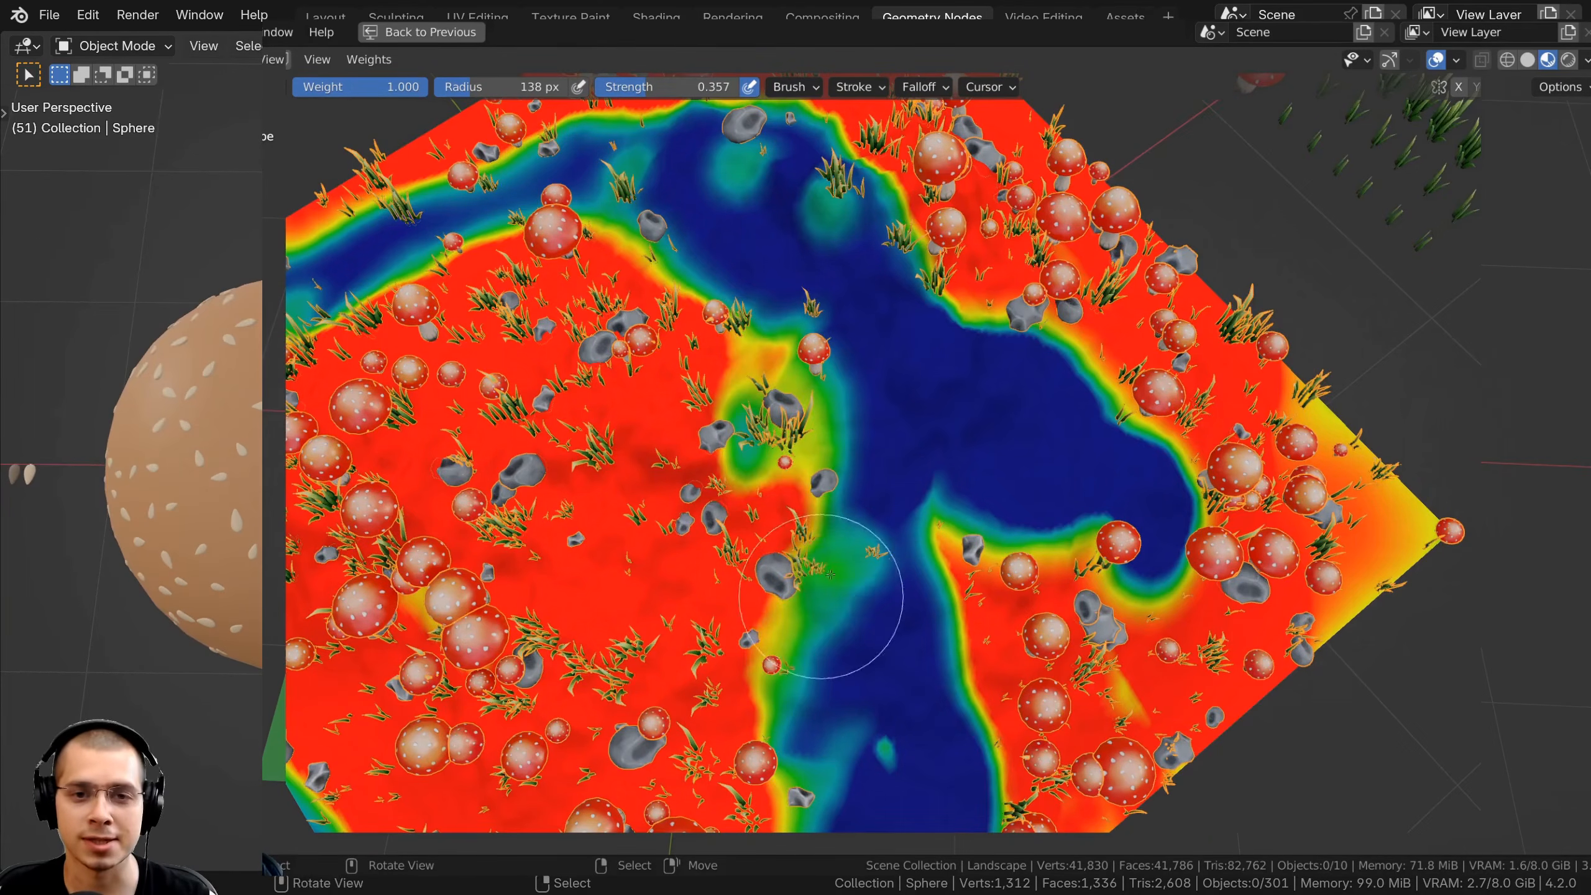
{"action": "mouse_move", "coordinate": [824, 595]}
{"action": "middle_mouse_down"}
{"action": "mouse_move", "coordinate": [863, 455]}
{"action": "mouse_move", "coordinate": [958, 286]}
{"action": "middle_mouse_up"}
{"action": "left_click_drag", "start_coordinate": [958, 286], "coordinate": [925, 346]}
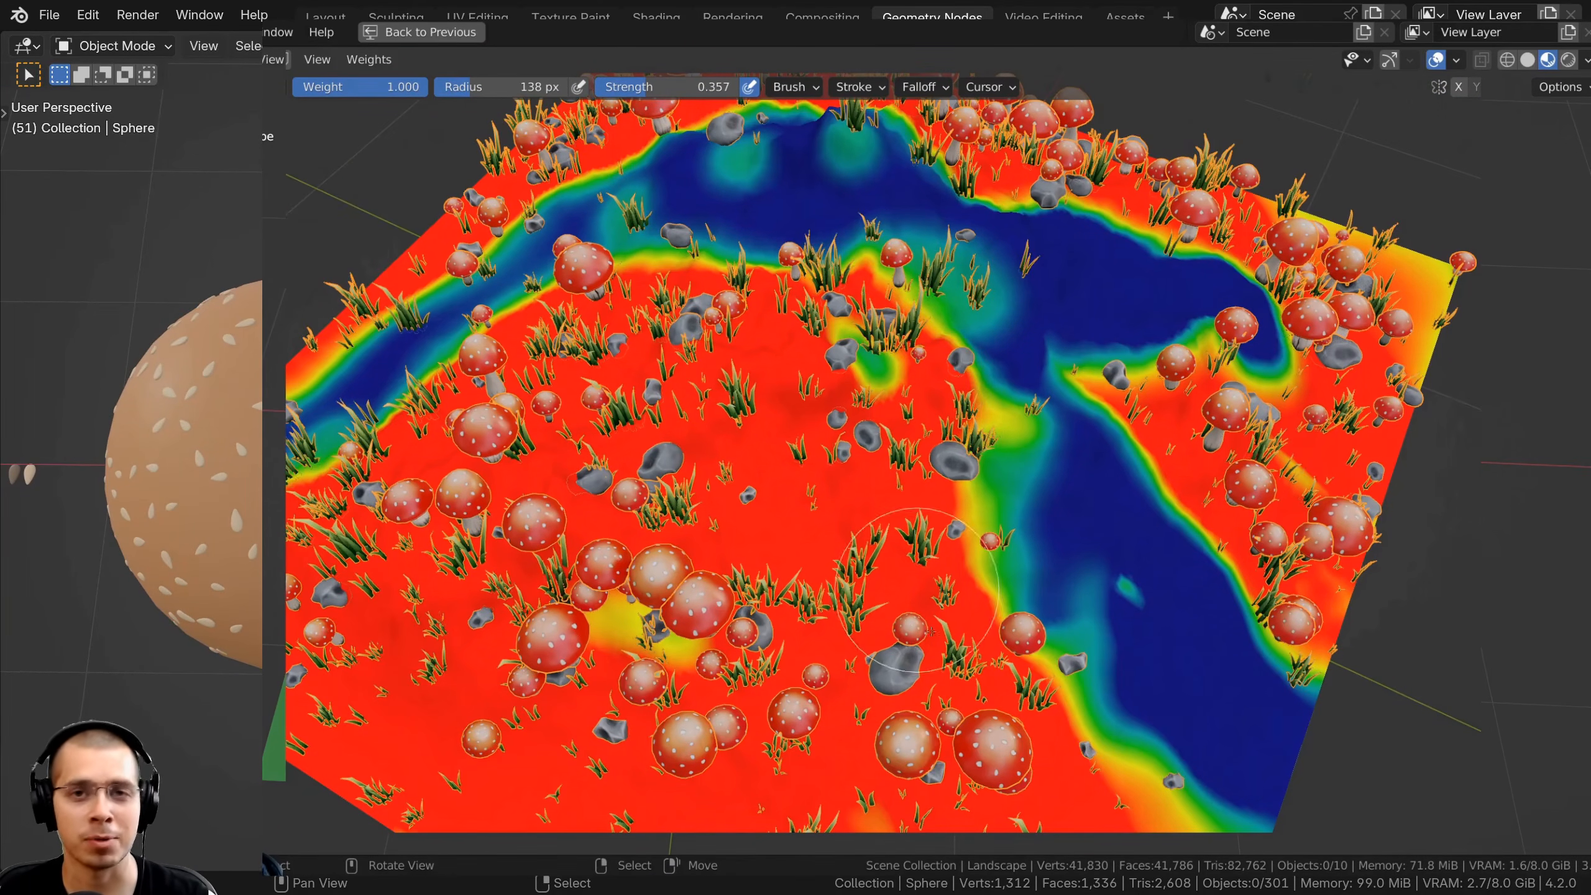
{"action": "mouse_move", "coordinate": [932, 632]}
{"action": "left_mouse_down"}
{"action": "mouse_move", "coordinate": [1102, 640]}
{"action": "mouse_move", "coordinate": [953, 345]}
{"action": "left_mouse_up"}
{"action": "middle_click_drag", "start_coordinate": [952, 345], "coordinate": [871, 539], "text": "shift"}
{"action": "left_click_drag", "start_coordinate": [870, 539], "coordinate": [1052, 467]}
{"action": "middle_click_drag", "start_coordinate": [1052, 467], "coordinate": [1093, 473]}
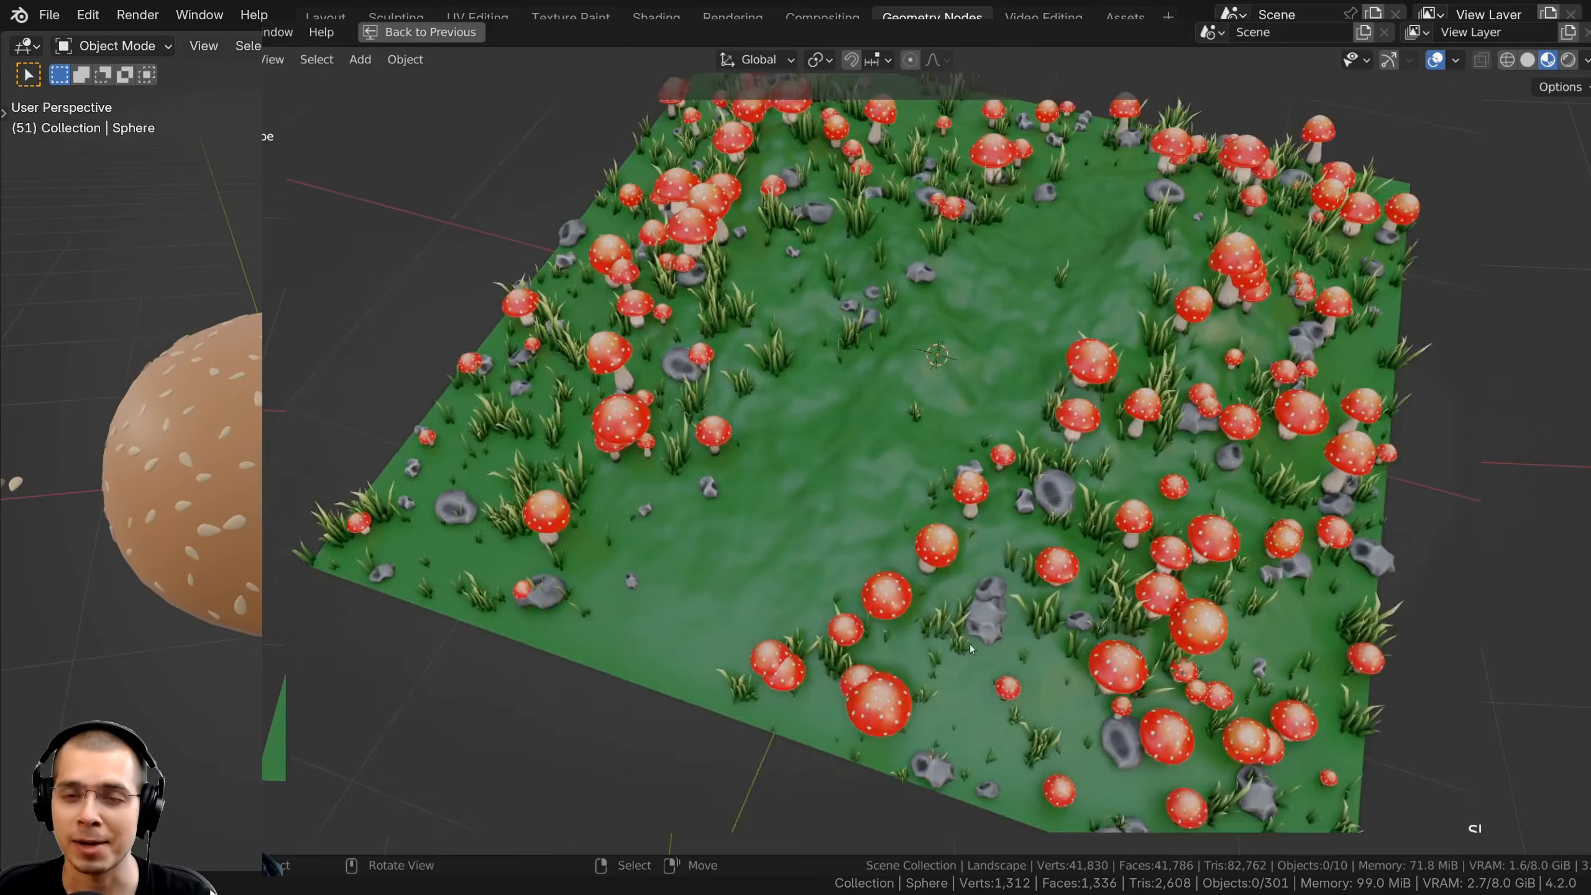
{"action": "middle_click_drag", "start_coordinate": [970, 645], "coordinate": [1054, 669]}
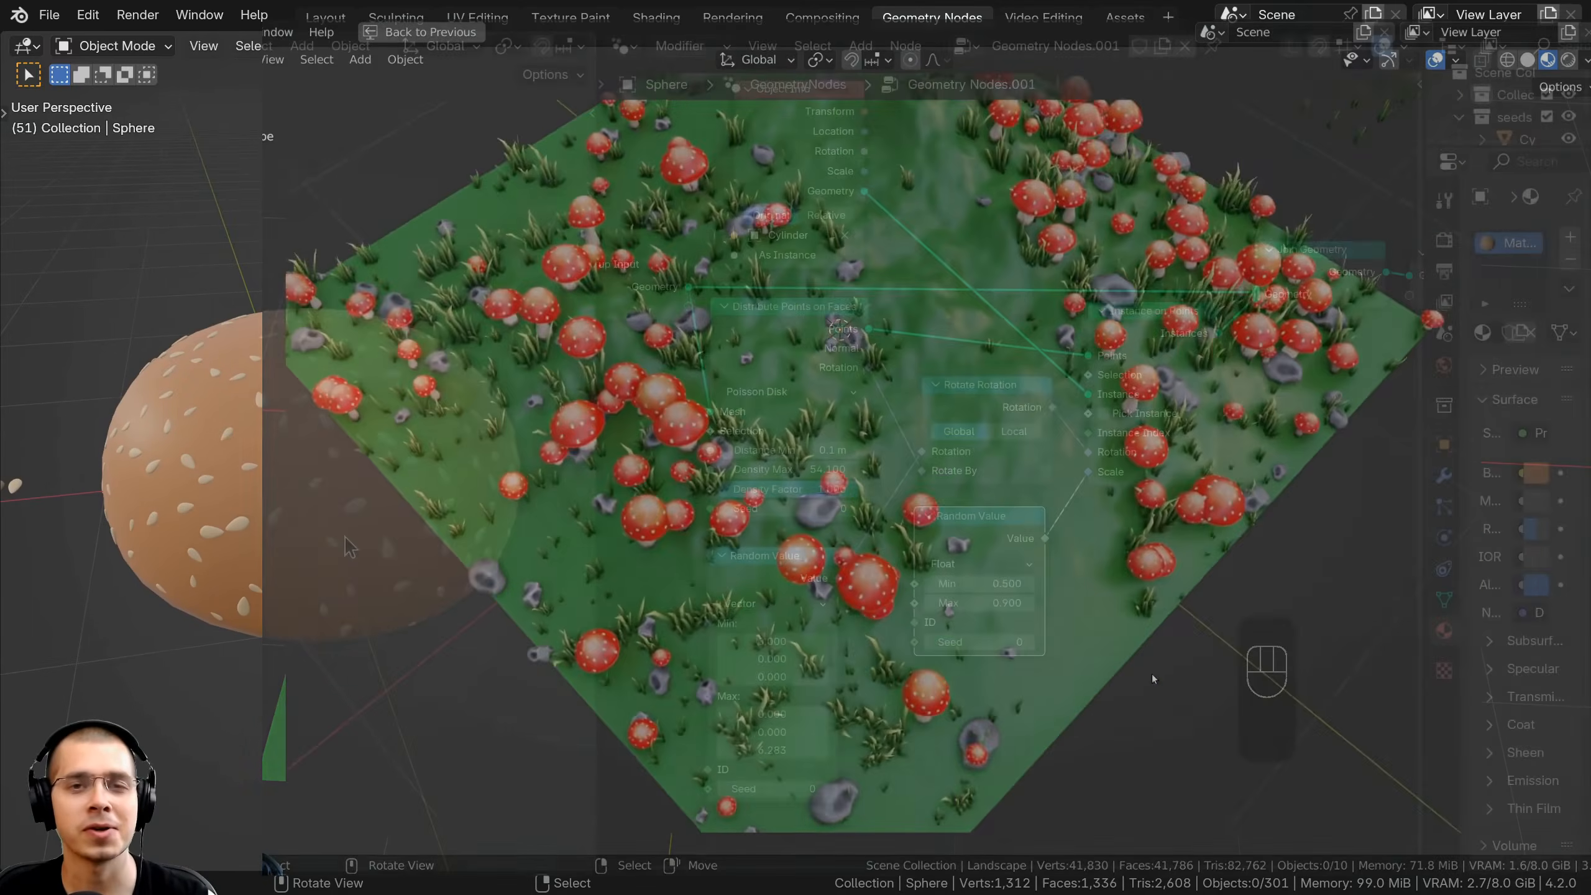